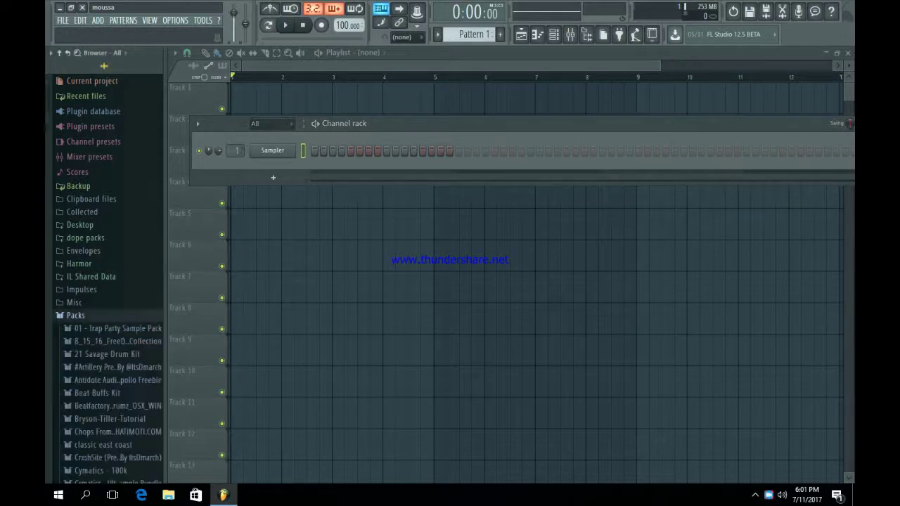
Find the Garden Of Peace sample in the Chops From pack and place it at the start of Track 1
scroll(75, 316, down, 6)
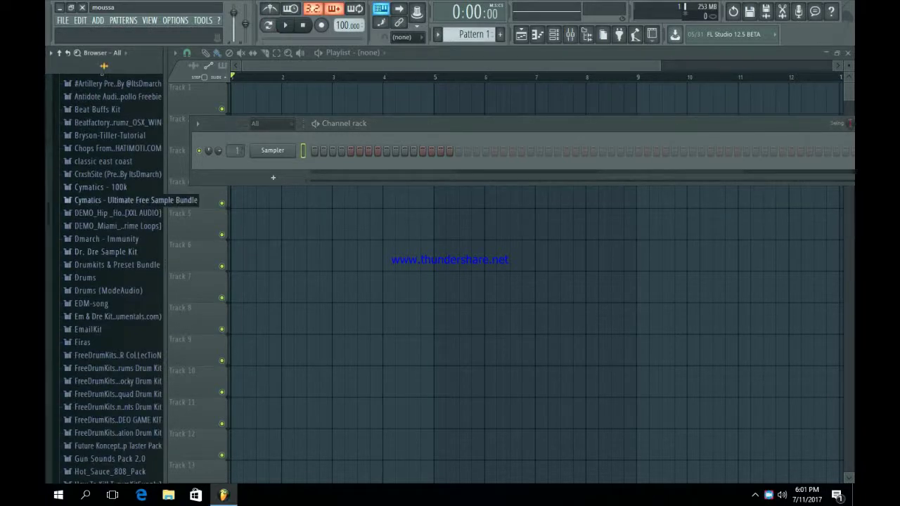
click(113, 148)
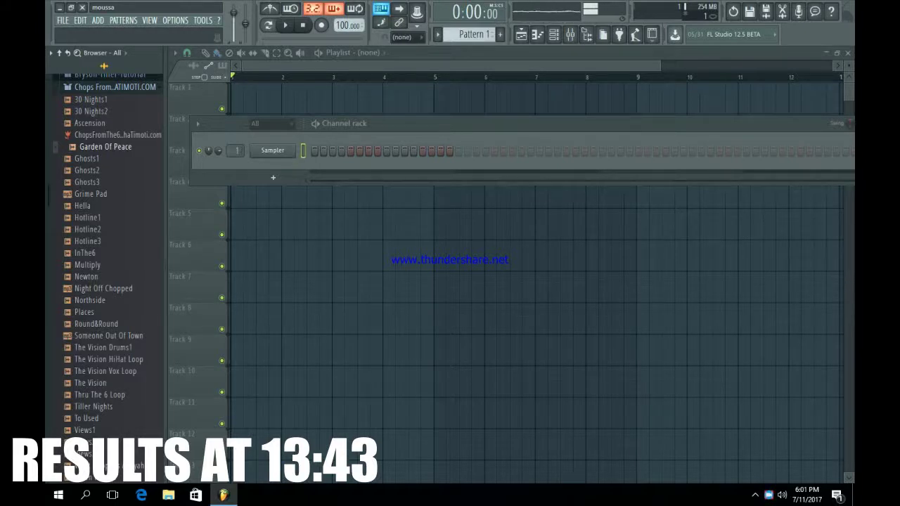
drag(206, 135, 234, 104)
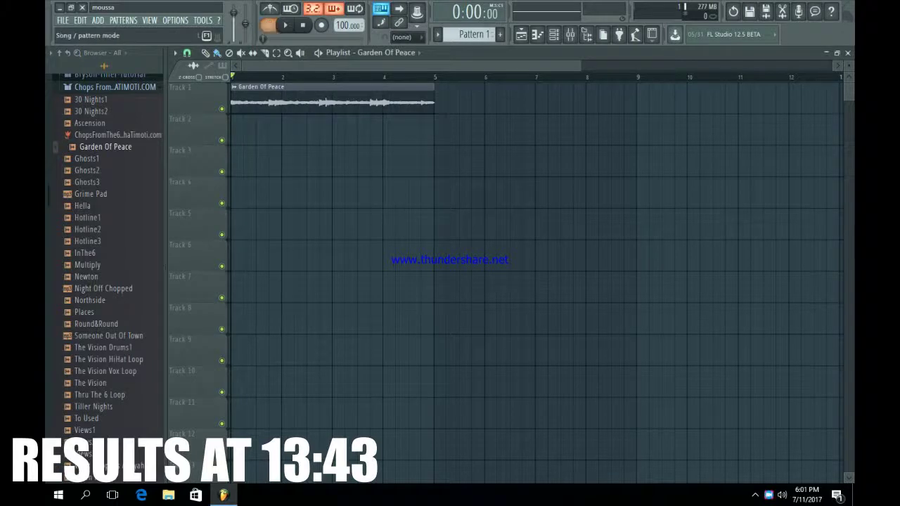
Switch playback to song mode and start playing the Garden Of Peace clip in the playlist
click(268, 25)
click(285, 25)
drag(580, 65, 392, 66)
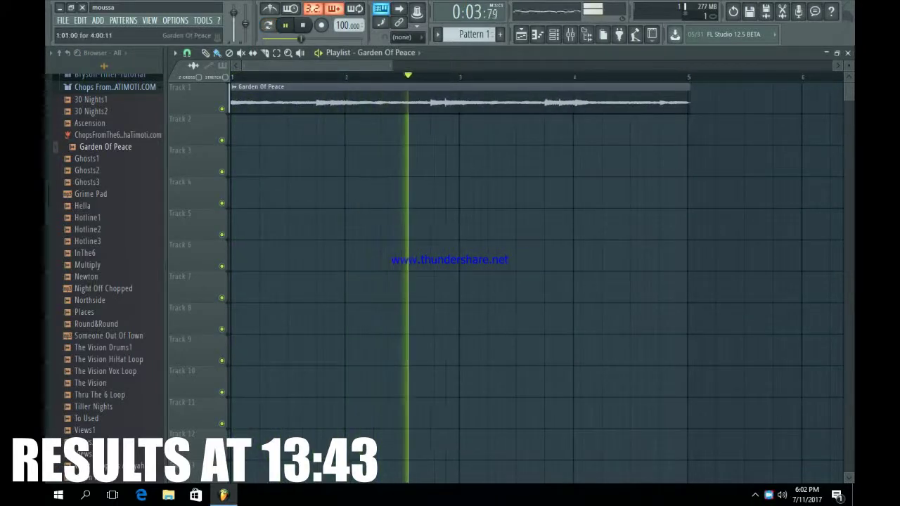
Adjust the Garden Of Peace sample's stretch time and set its time stretching mode to Resample
double_click(394, 88)
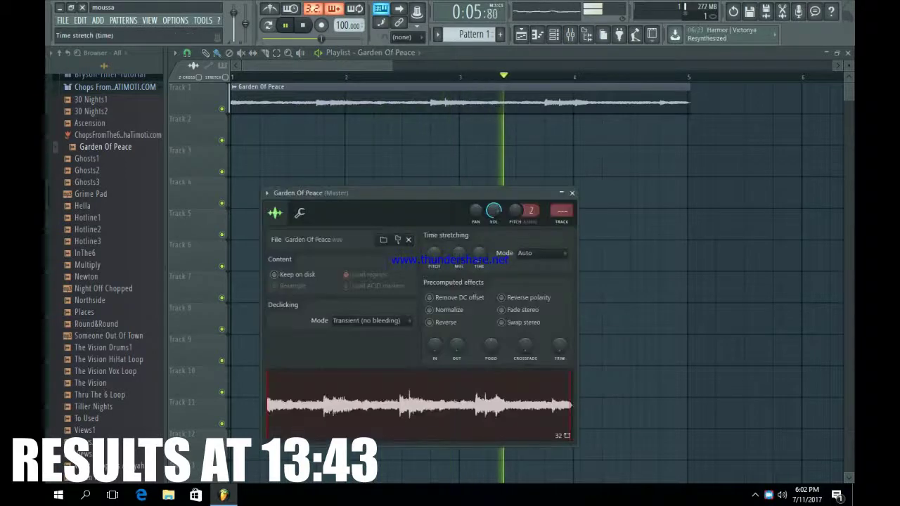
right_click(479, 253)
click(512, 272)
click(541, 253)
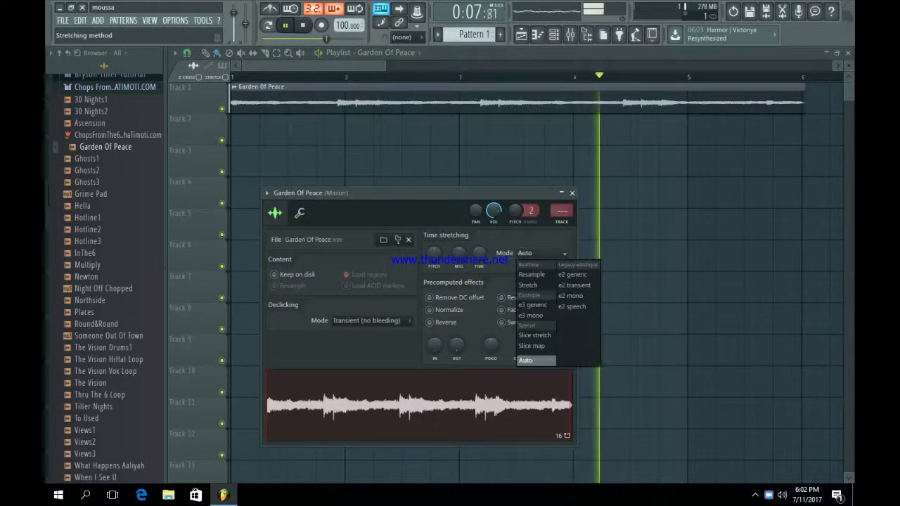
click(532, 275)
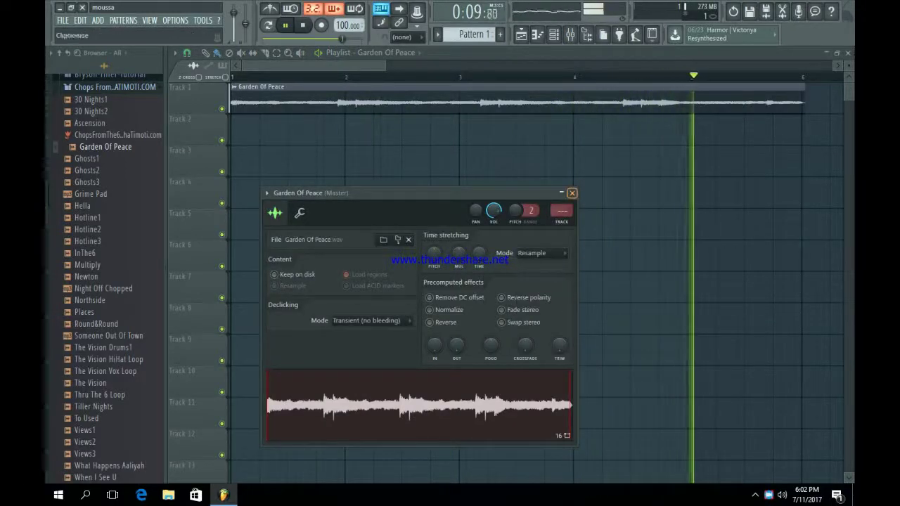
click(572, 192)
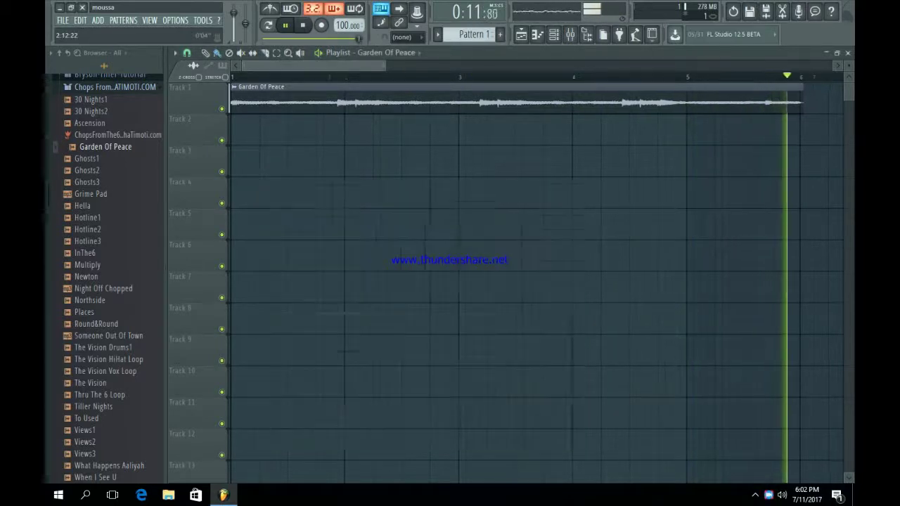
Tune the Garden Of Peace sample's stretch time by ear until its clip spans exactly four bars
scroll(430, 141, down, 3)
double_click(422, 103)
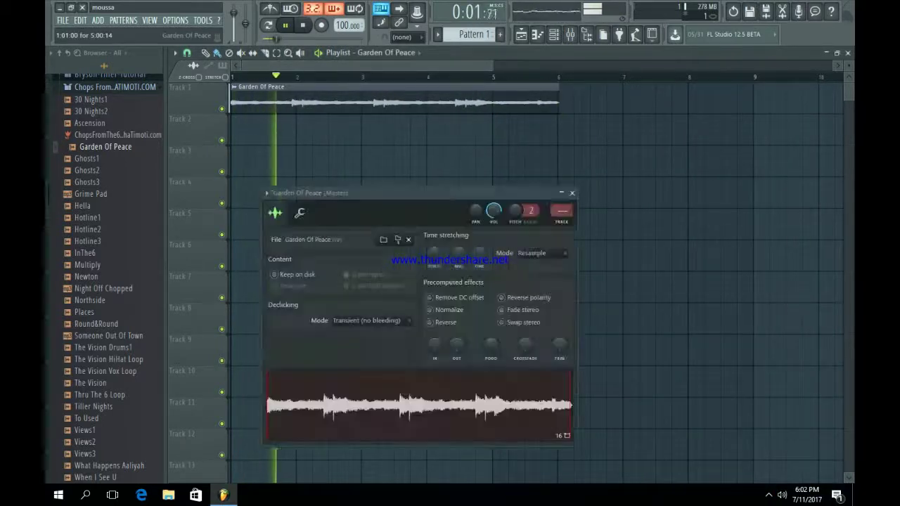
drag(476, 256, 477, 221)
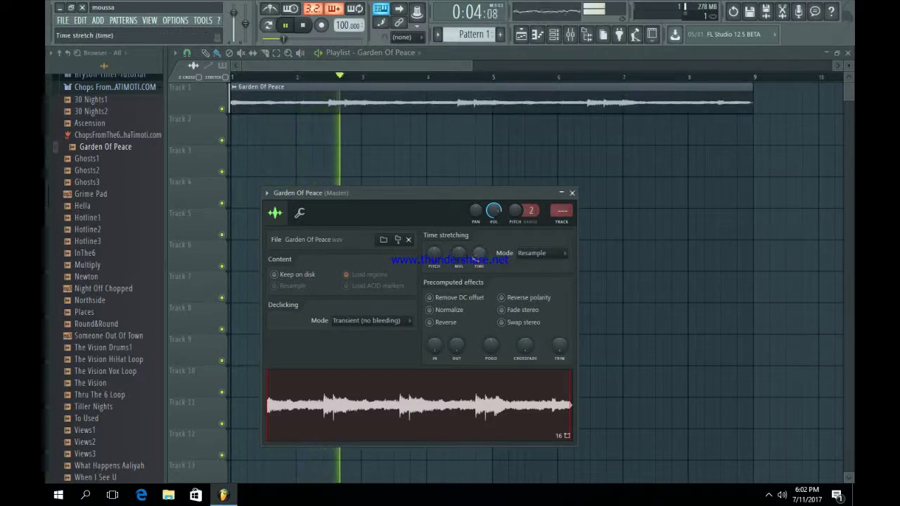
drag(476, 259, 476, 277)
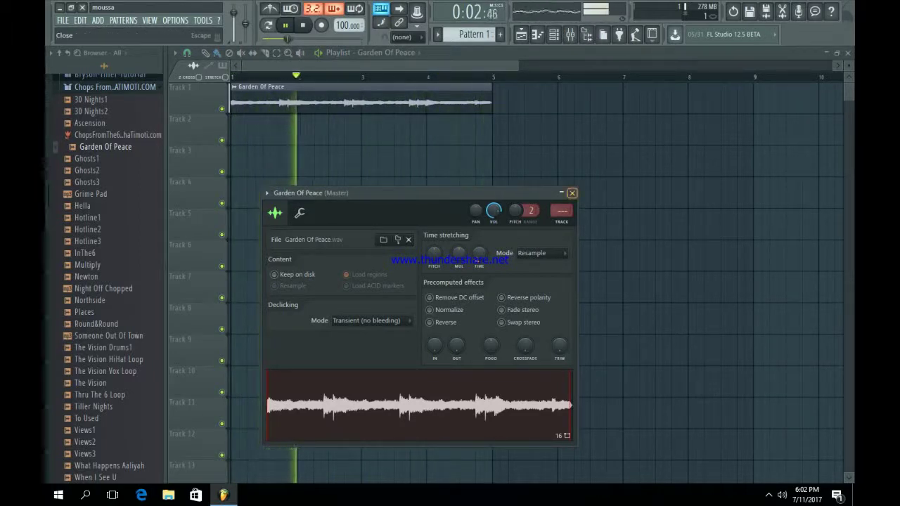
click(571, 193)
Duplicate the four-bar Garden Of Peace clip along Track 1 through bar 16 and stop playback
drag(569, 207, 380, 85)
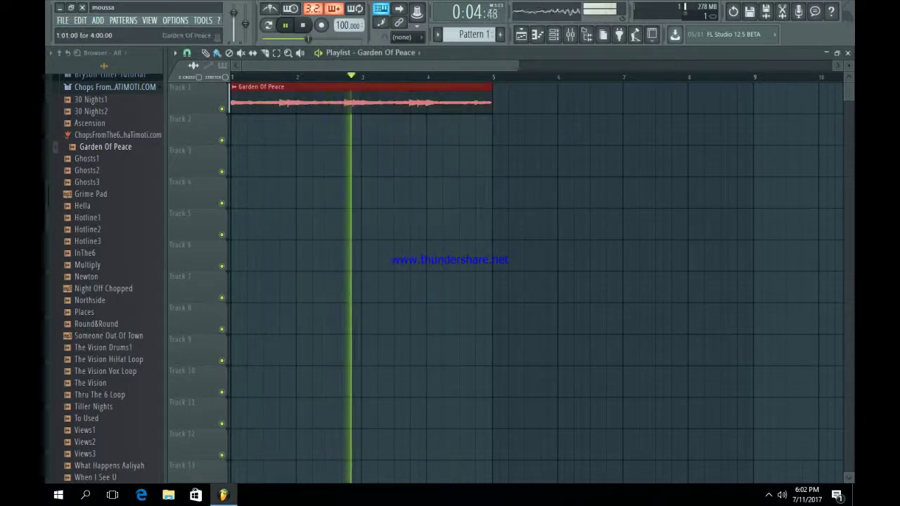
key(ctrl+b)
key(ctrl+b)
key(ctrl+b)
key(ctrl+d)
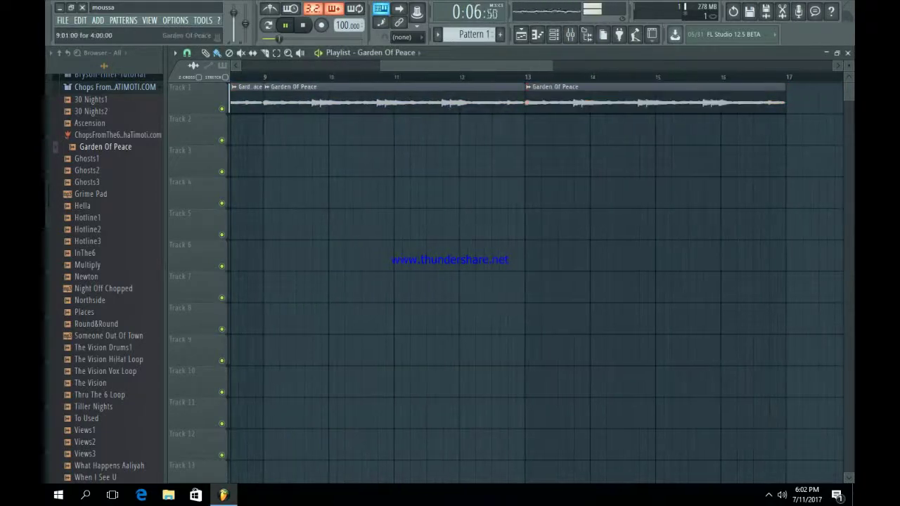
drag(381, 65, 242, 65)
key(space)
Audition samples from the same pack, load The Vision Vox Loop as a new channel, and try it against the song
click(91, 170)
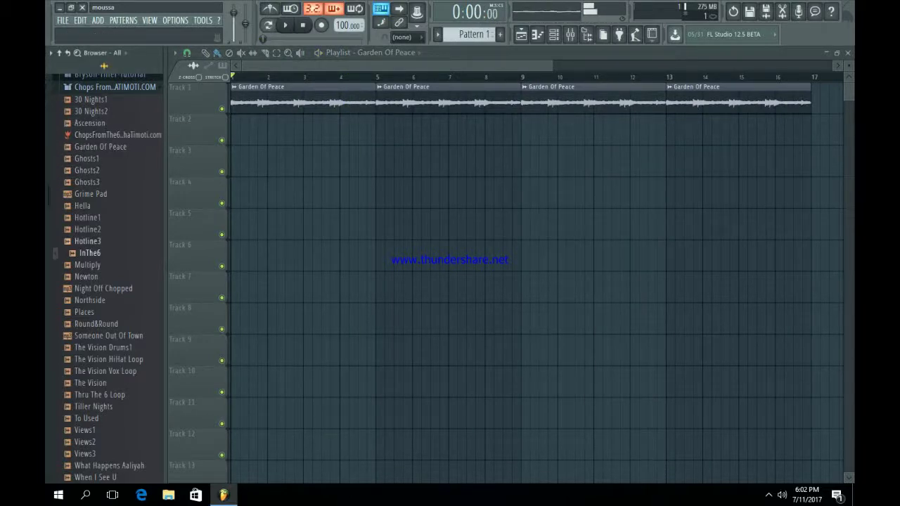
key(Down)
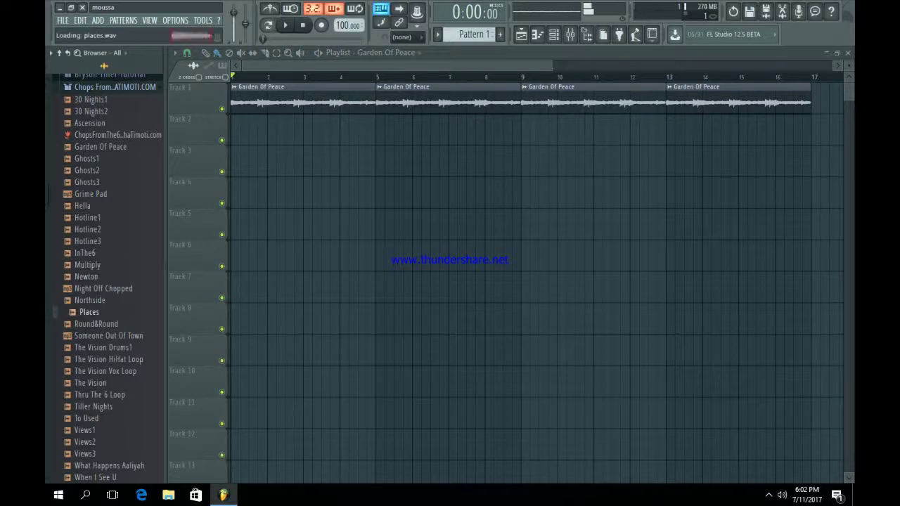
scroll(106, 300, down, 3)
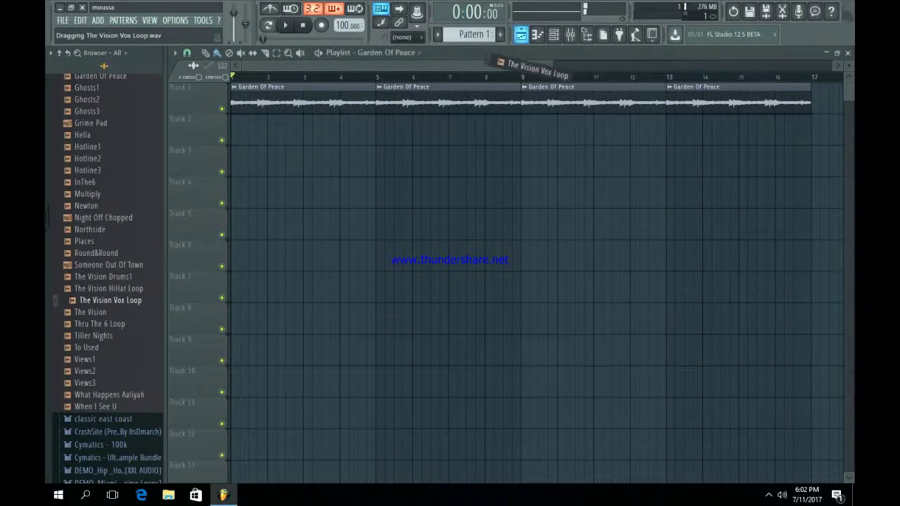
drag(500, 62, 252, 172)
key(space)
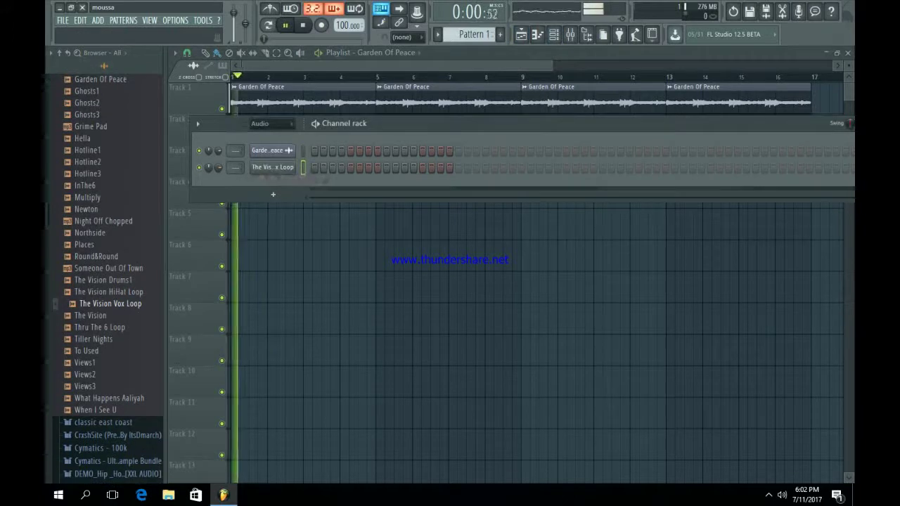
key(space)
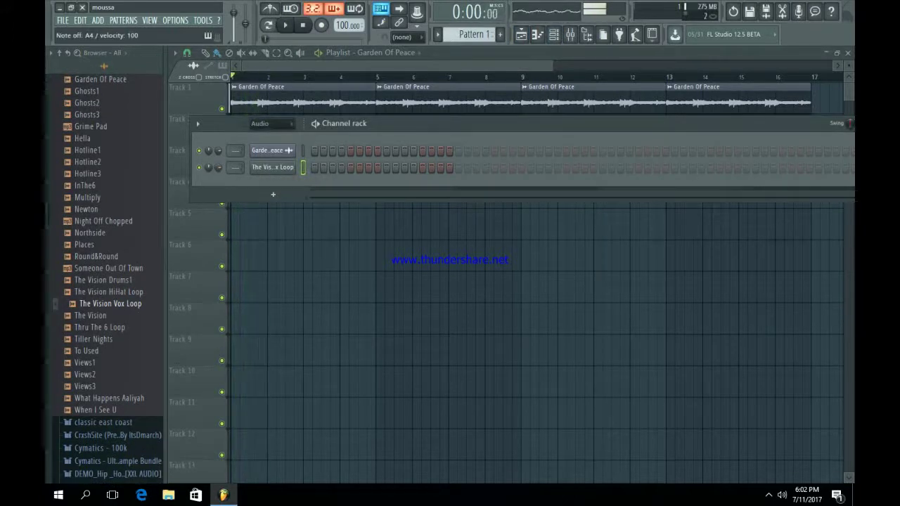
Set The Vision Vox Loop's time stretching mode to Resample and turn on Normalize
right_click(292, 167)
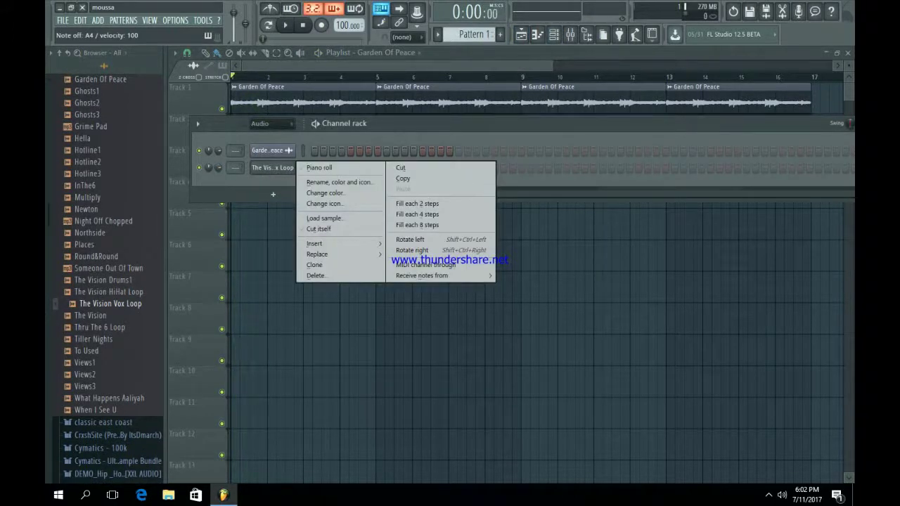
click(273, 168)
drag(421, 208, 423, 134)
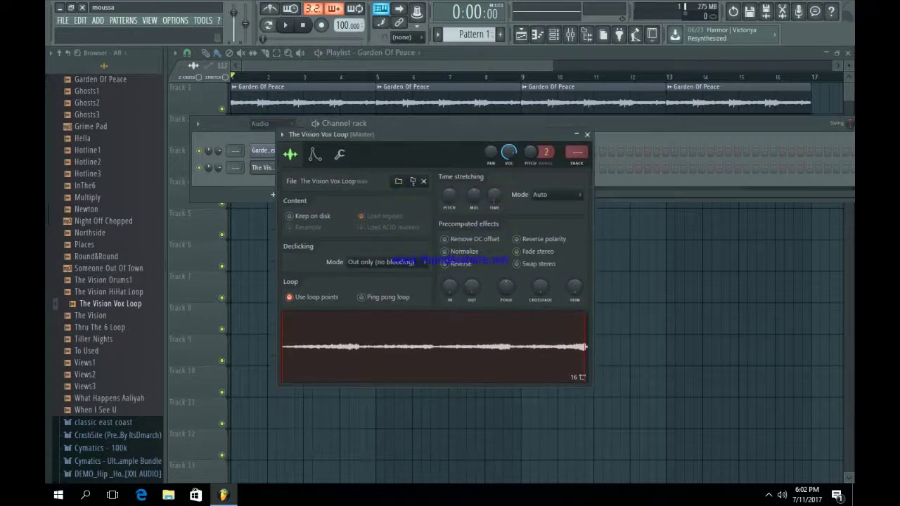
click(556, 194)
click(551, 217)
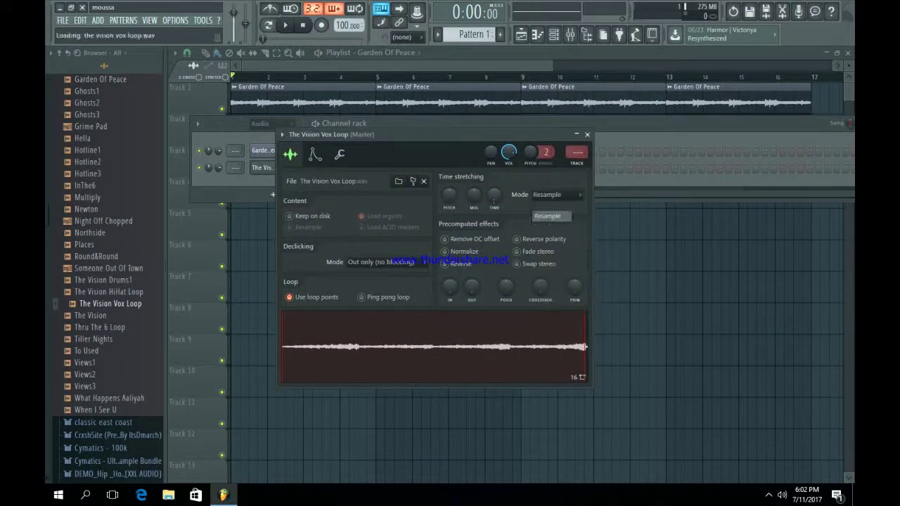
click(445, 251)
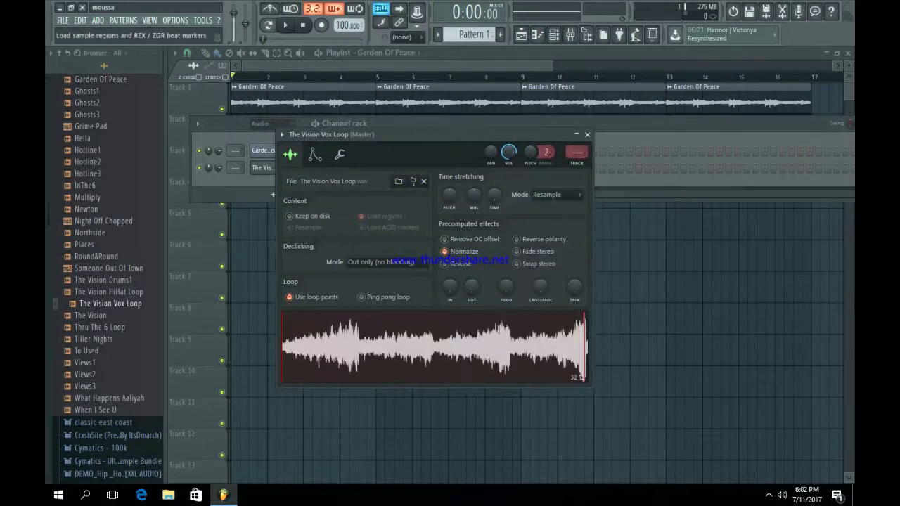
Enable The Vision Vox Loop's volume envelope and play the song to audition the sample over it
click(315, 154)
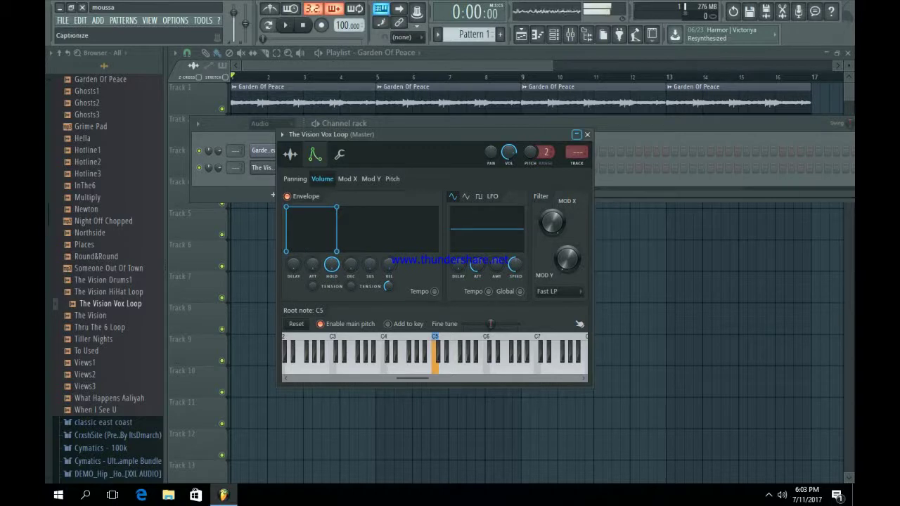
click(587, 135)
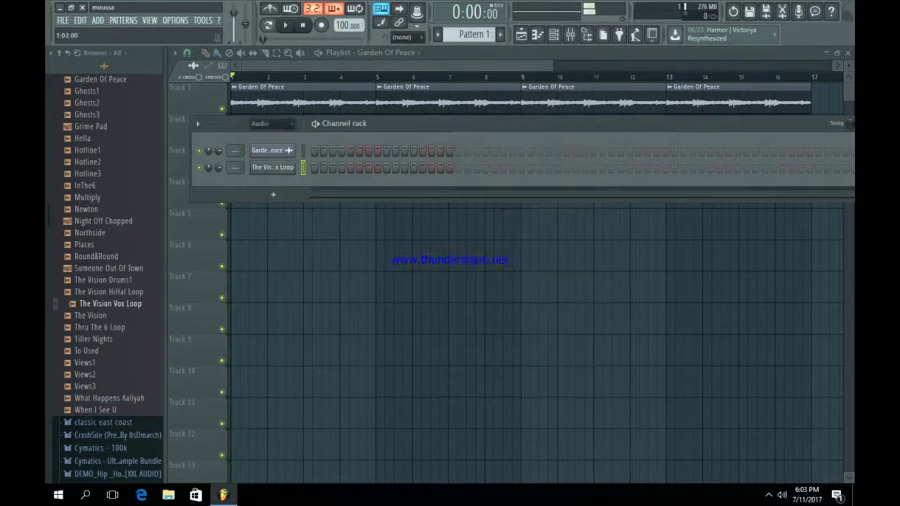
key(space)
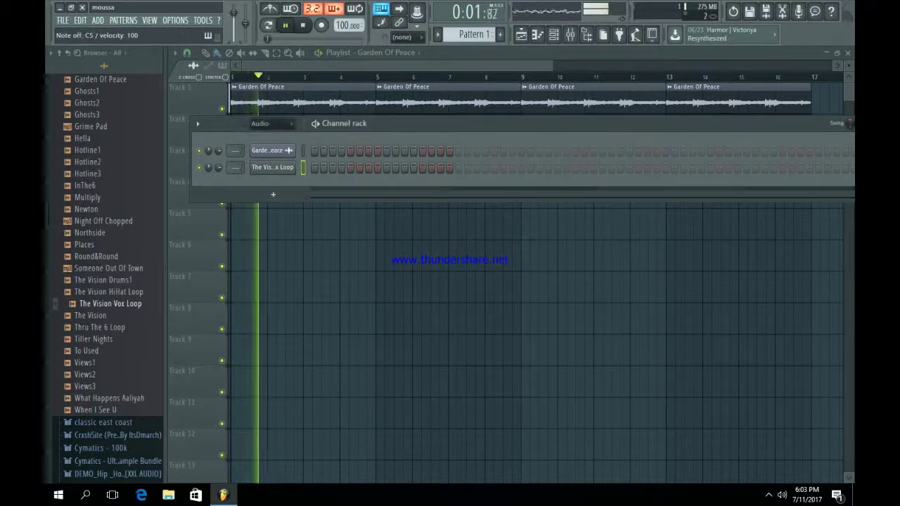
Add a C5 note at the start of The Vision Vox Loop's piano roll and return to the playlist
right_click(285, 166)
click(313, 166)
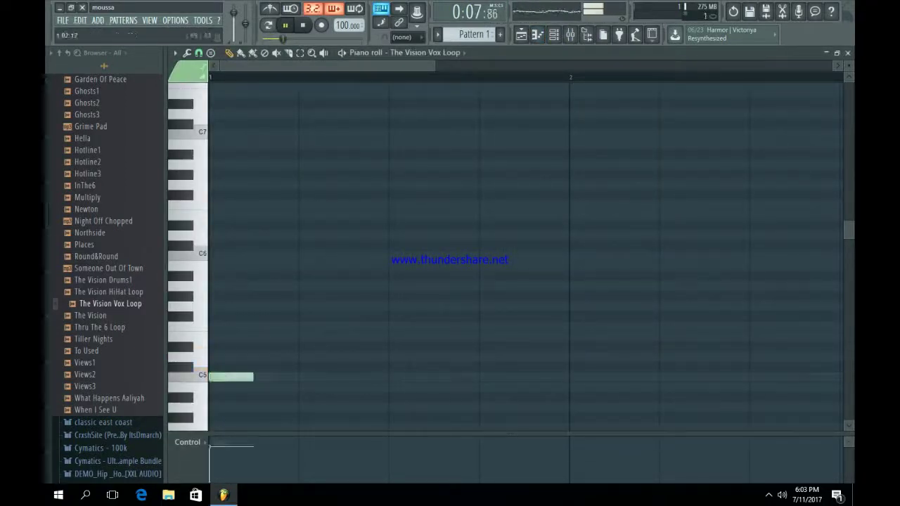
click(521, 35)
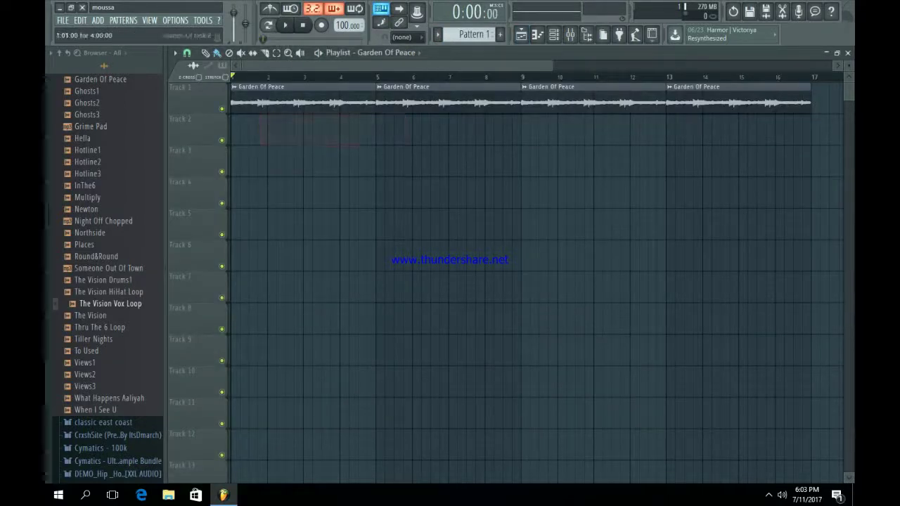
Place Pattern 1 at the start of Track 2 and play it with the Garden Of Peace clips
click(408, 52)
click(384, 92)
click(272, 140)
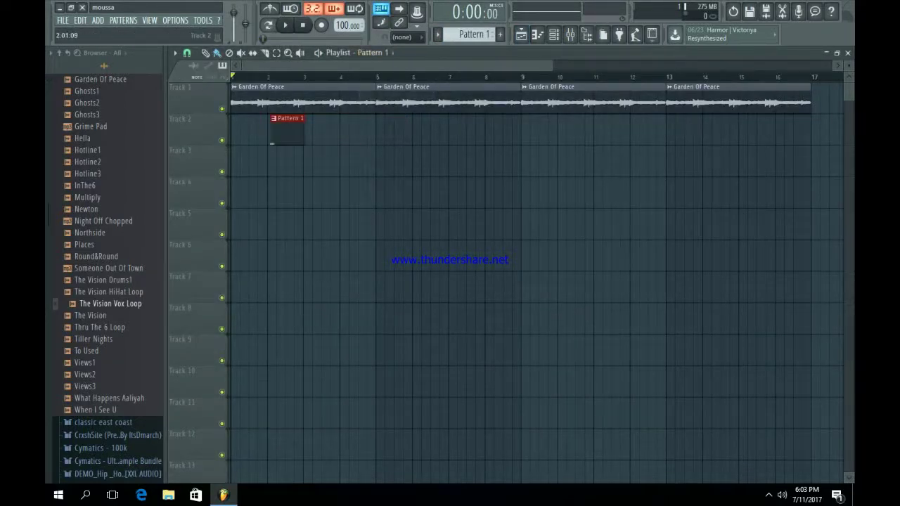
key(space)
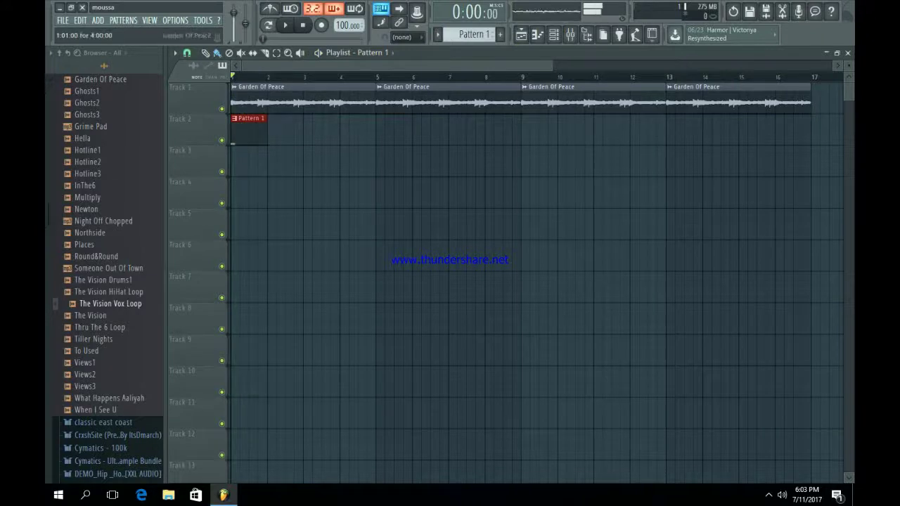
Replace the vox's C5 note at the pattern start with a one-beat C5 note on beat 4 of bar 1, and play it
click(553, 34)
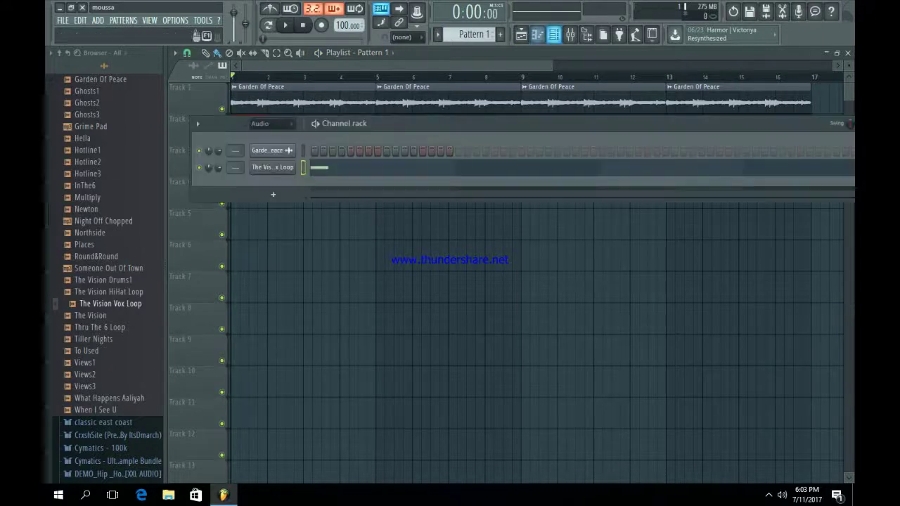
click(351, 167)
right_click(276, 377)
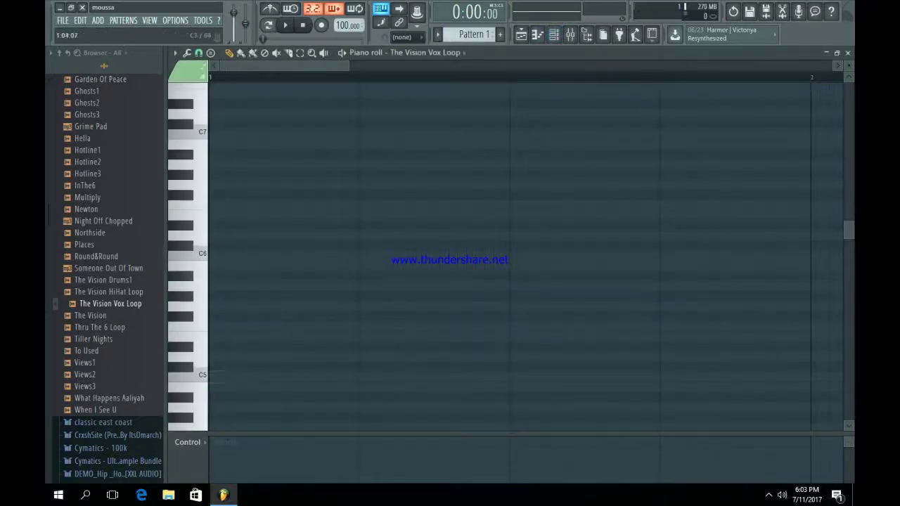
ctrl+scroll(338, 283, down, 3)
scroll(338, 283, down, 3)
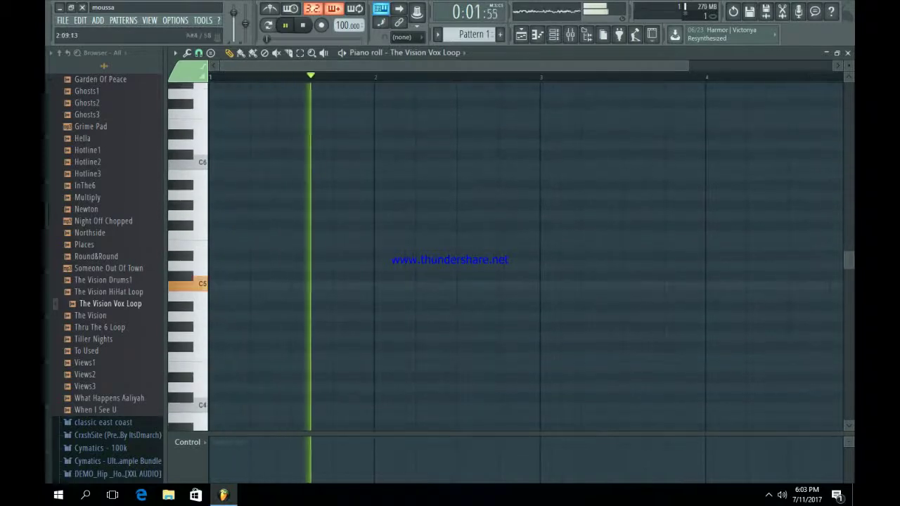
key(space)
click(336, 286)
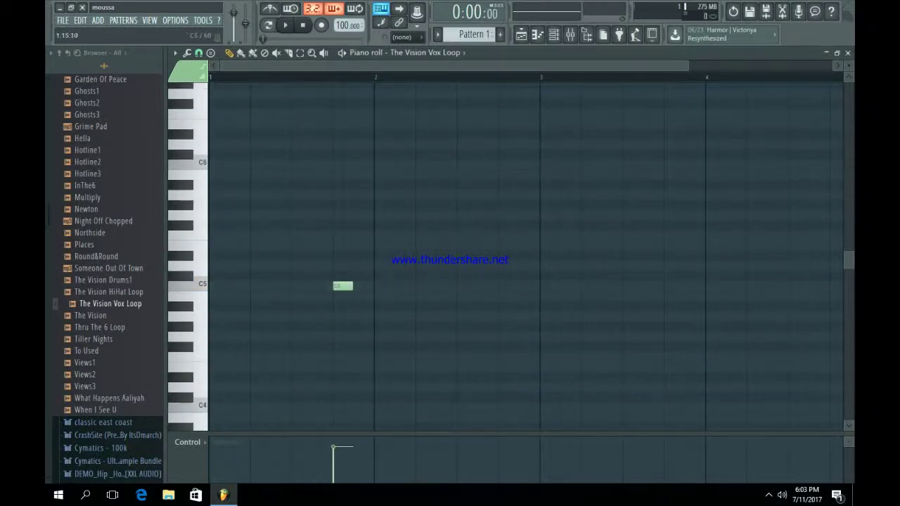
key(space)
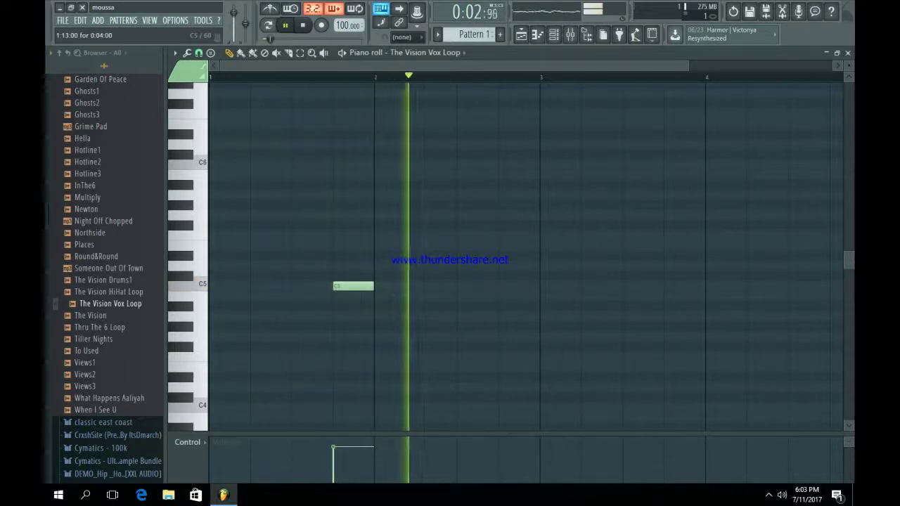
Move the C5 note one beat earlier to beat 3 of bar 1 and play the pattern again
key(space)
drag(341, 286, 285, 286)
key(space)
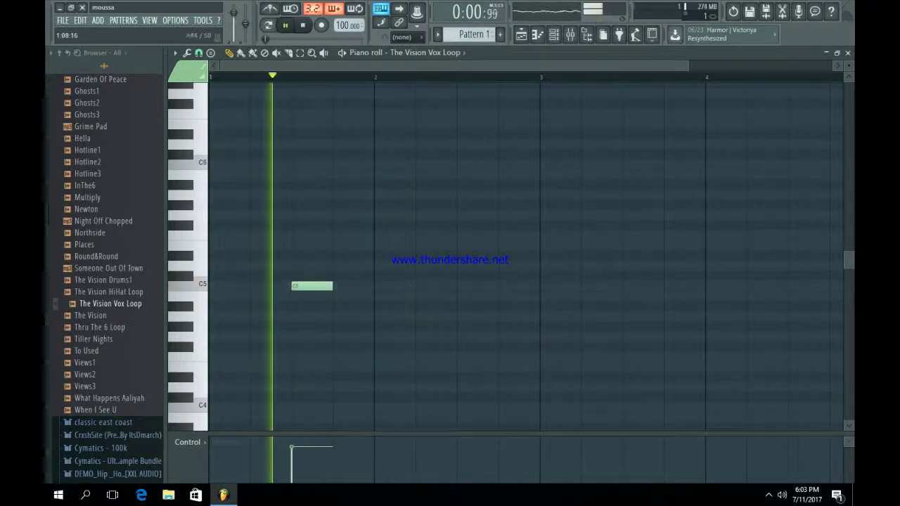
Add one-beat C5 notes on beat 3 of bars 2 and 3, plus an F4 note on beat 4 of bar 3, and play them
click(467, 287)
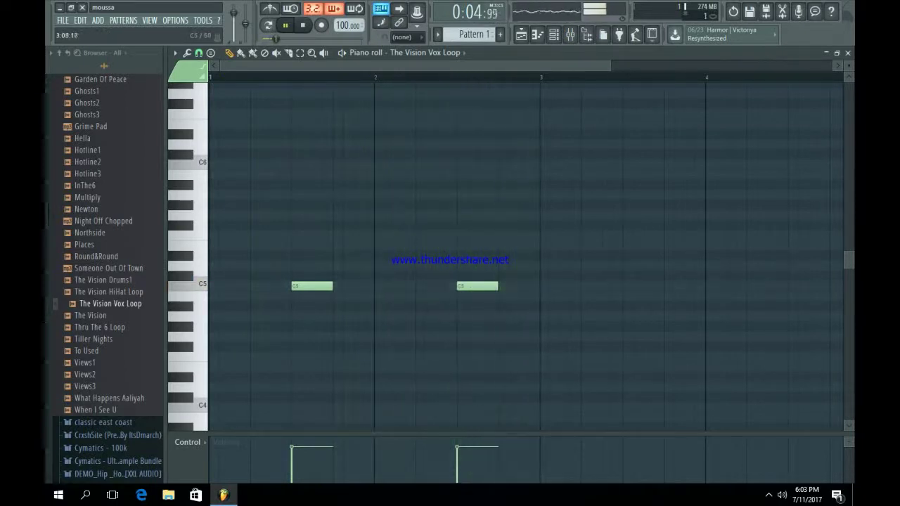
click(633, 286)
click(679, 357)
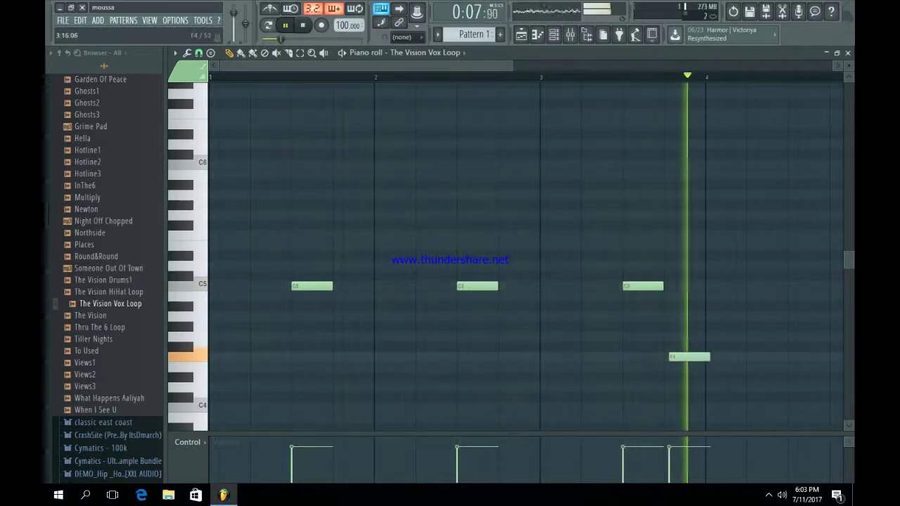
key(space)
key(space)
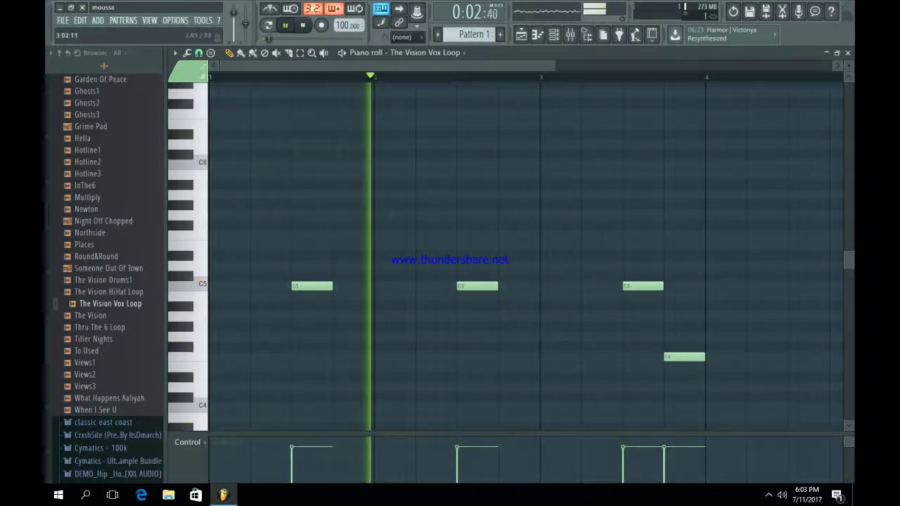
Add two half-beat C5 notes starting at beat 3 of bar 4 in the vox pattern, and play it in the playlist
click(522, 34)
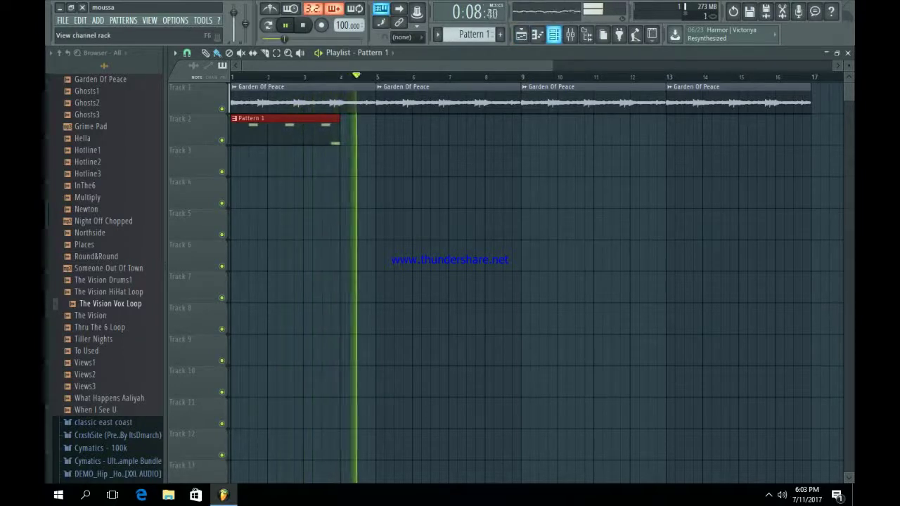
click(555, 34)
click(555, 163)
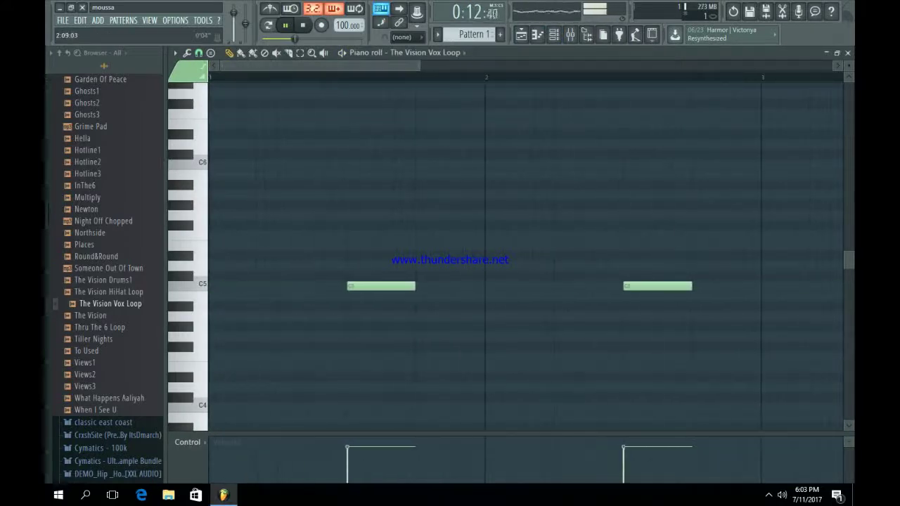
drag(420, 65, 727, 65)
key(space)
click(598, 286)
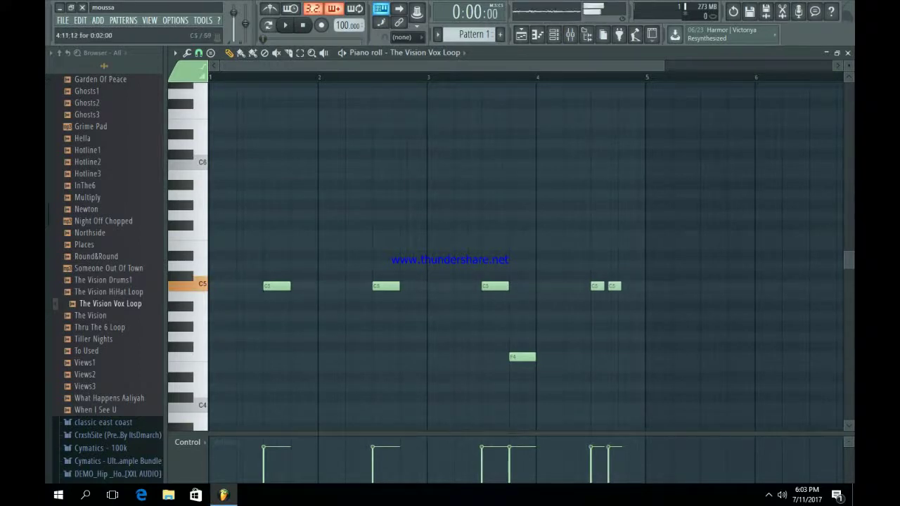
click(521, 34)
key(space)
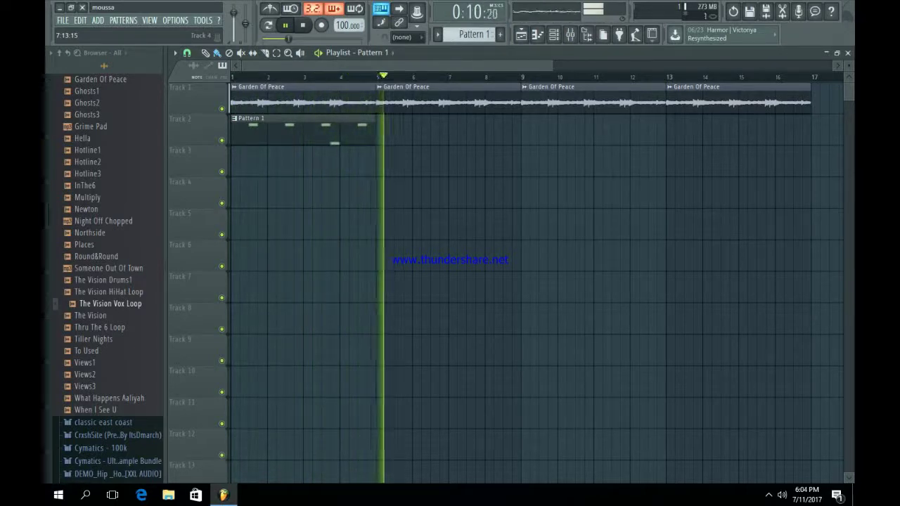
Repeat Pattern 1 along Track 2 until four clips cover bars 1 to 16, and play the arrangement
drag(496, 210, 232, 134)
key(ctrl+b)
key(ctrl+b)
key(ctrl+b)
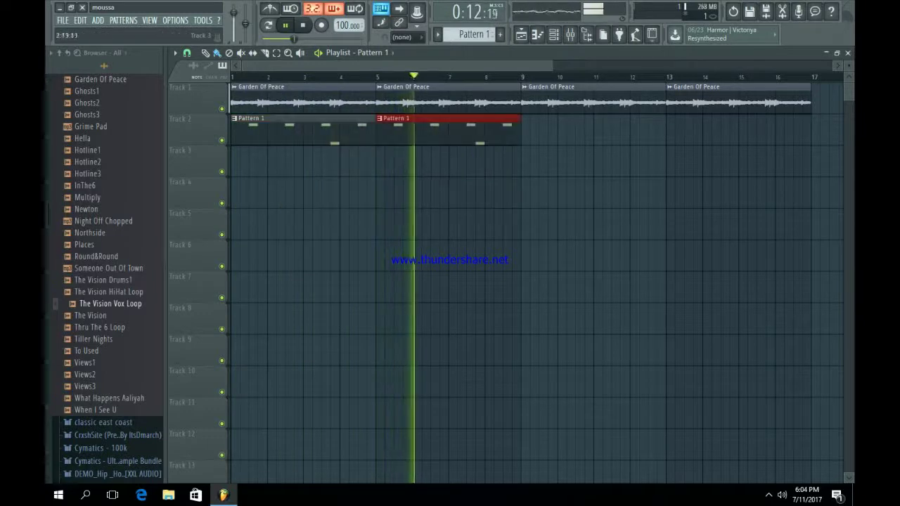
key(ctrl+d)
key(space)
key(space)
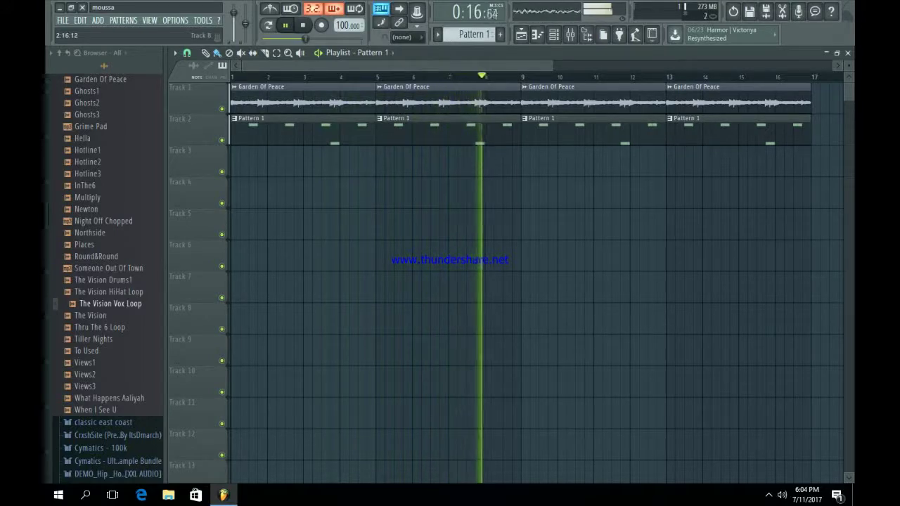
Audition JGB_Vinyl_Breaks21 and JGB_Vinyl_Breaks22 from the classic east coast pack against the song
scroll(109, 275, up, 5)
scroll(109, 275, up, 3)
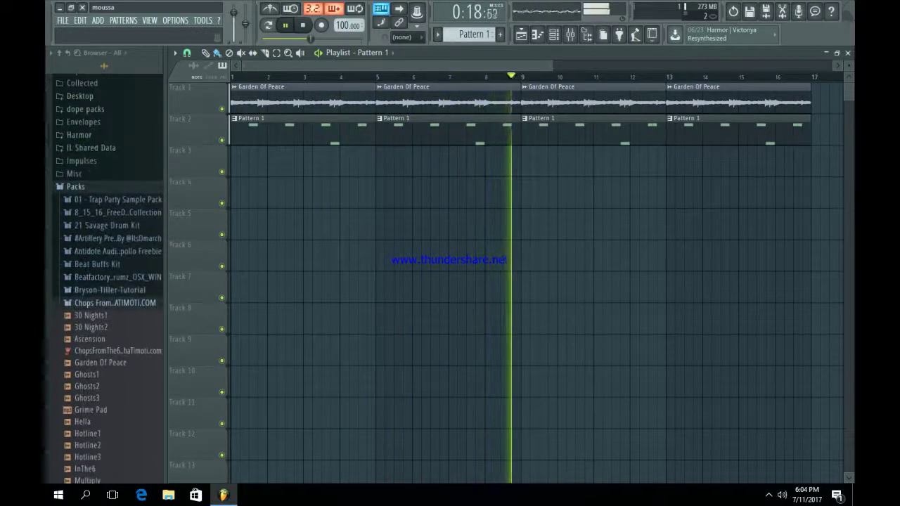
key(space)
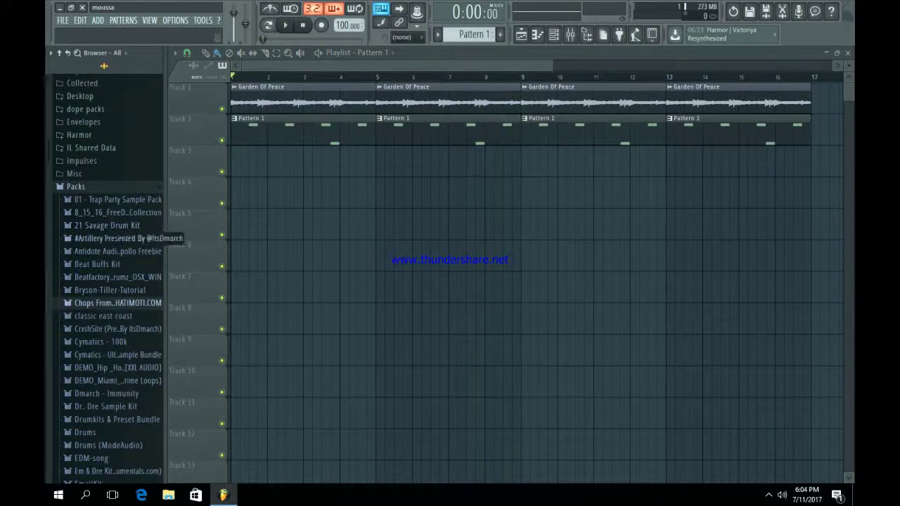
click(103, 316)
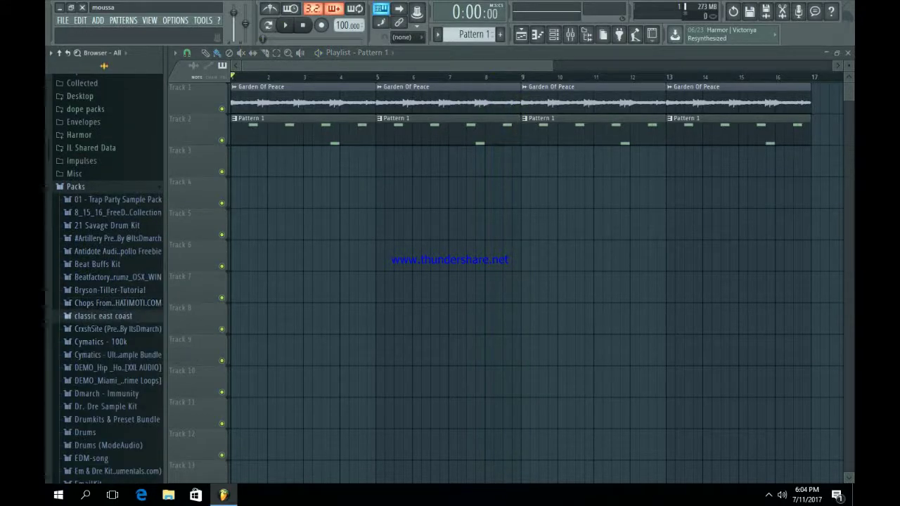
click(98, 330)
click(113, 351)
click(114, 316)
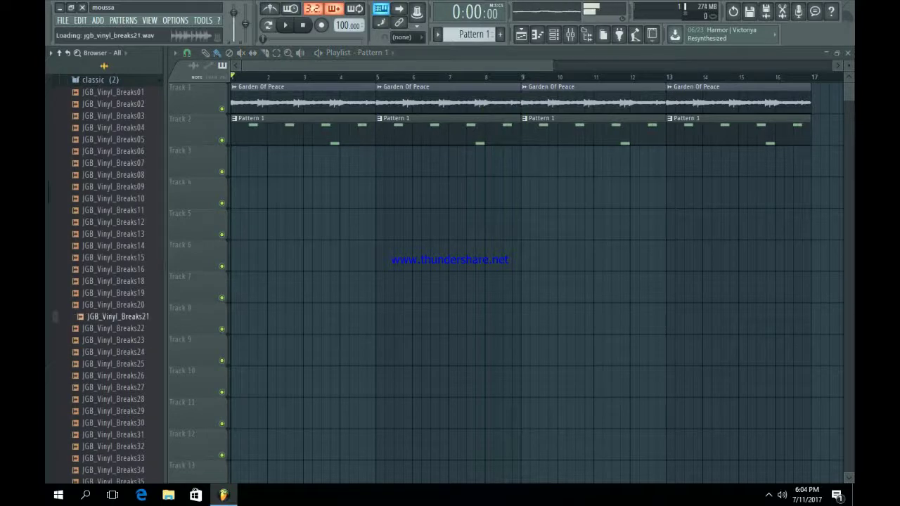
click(114, 328)
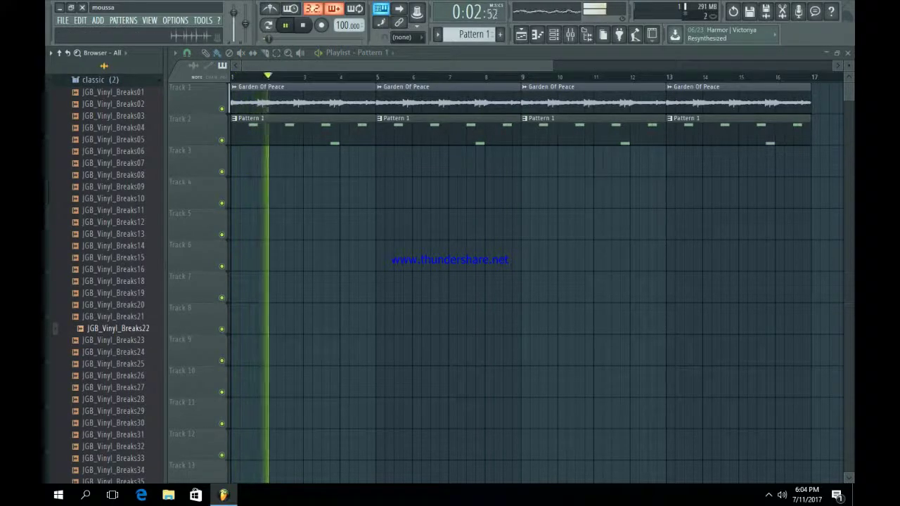
key(space)
Add JGB_Vinyl_Breaks22 as a new channel in the channel rack and switch to a new Pattern 2
drag(116, 329, 218, 224)
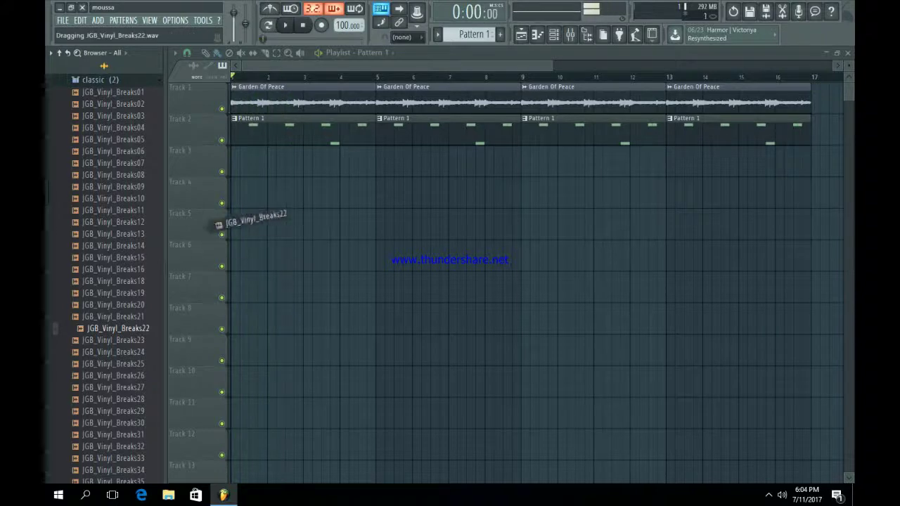
drag(411, 97, 545, 71)
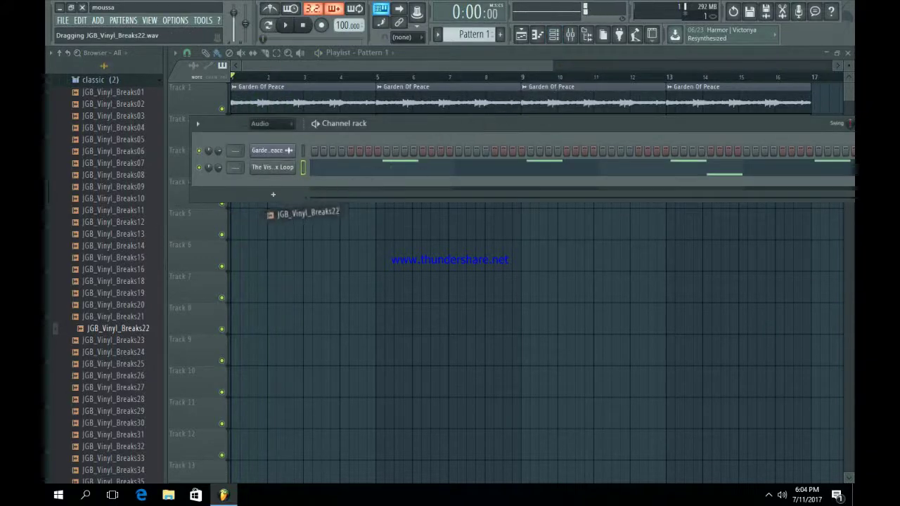
drag(267, 210, 269, 197)
click(500, 34)
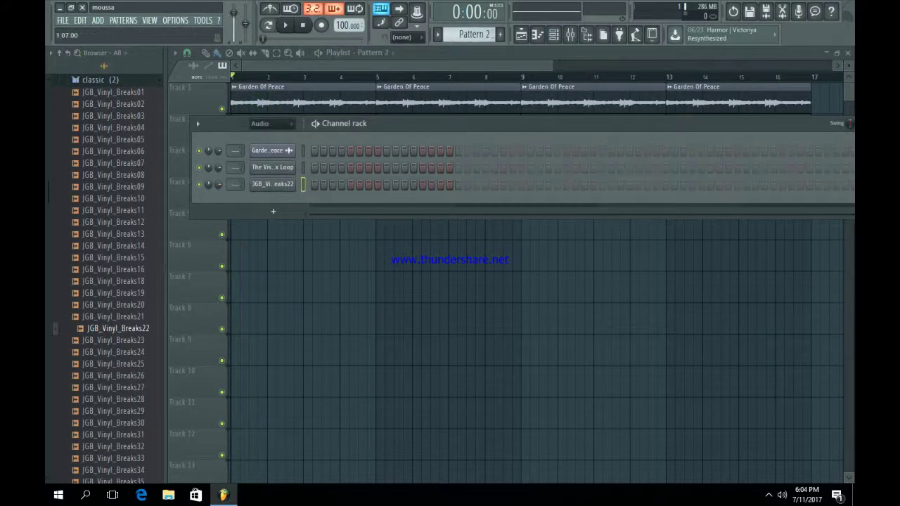
Add a Fruity slicer channel and load the JGB_Vinyl_Breaks22 sample into it
click(272, 211)
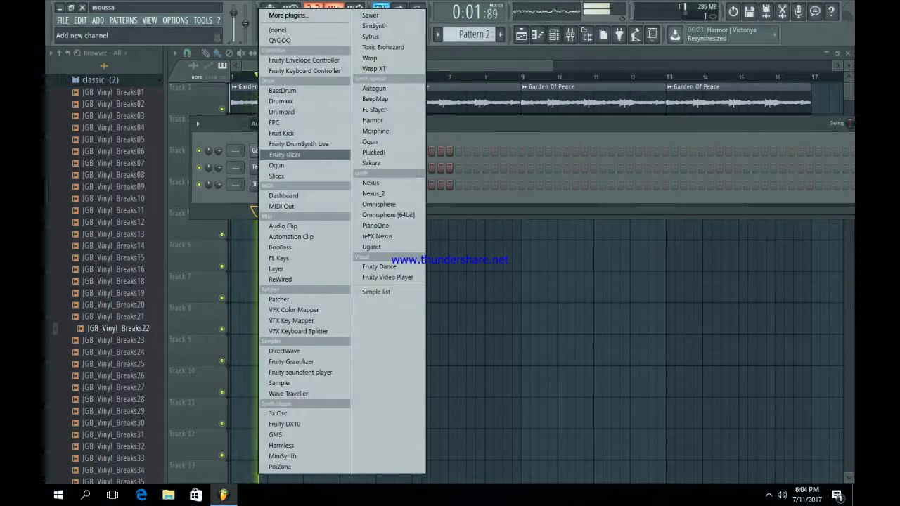
click(295, 146)
drag(299, 121, 511, 118)
key(space)
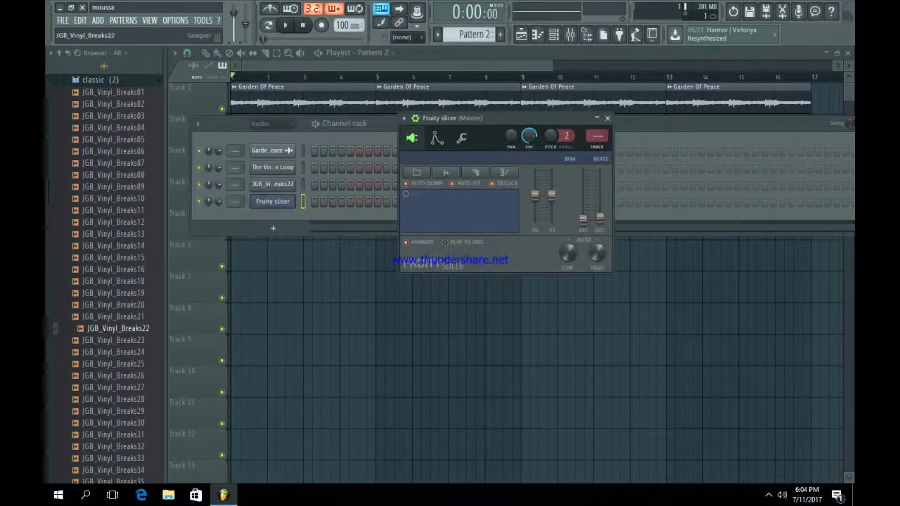
click(272, 185)
drag(281, 316, 273, 202)
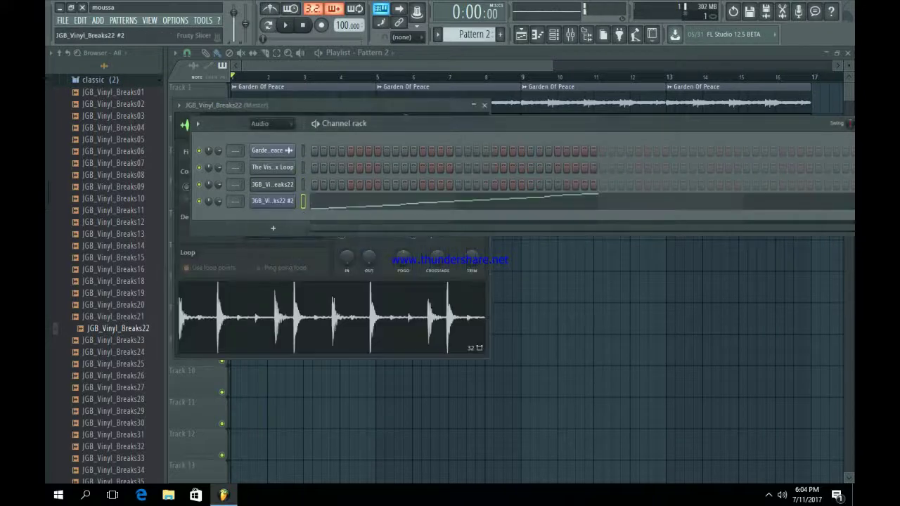
Play the sliced break on its own in pattern mode and close the JGB_Vinyl_Breaks22 sampler window
click(268, 25)
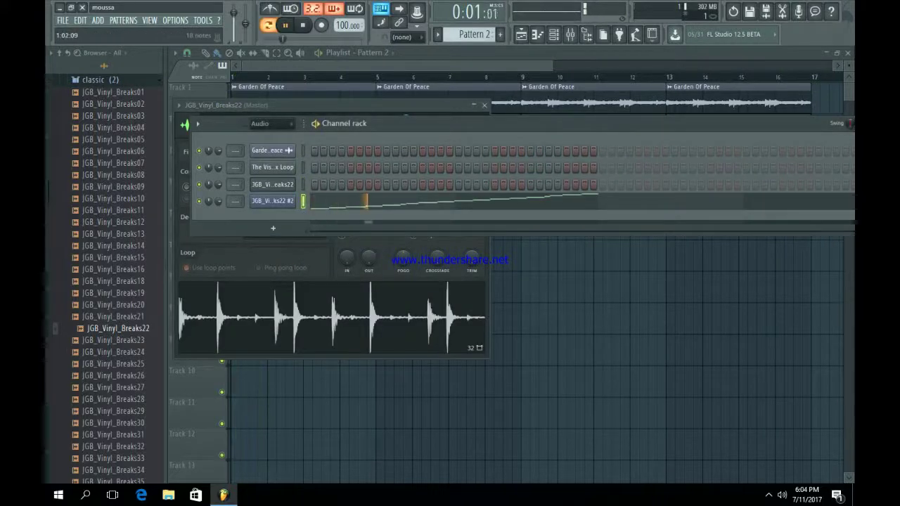
click(331, 105)
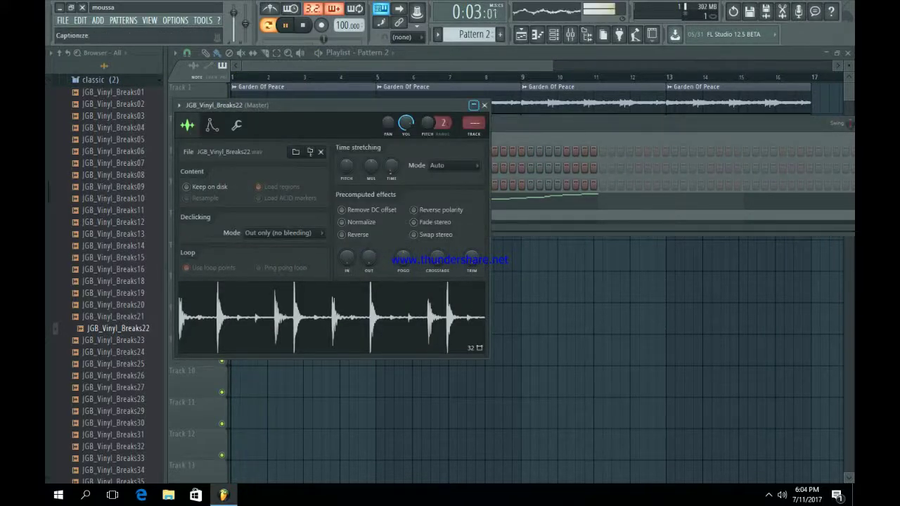
click(484, 105)
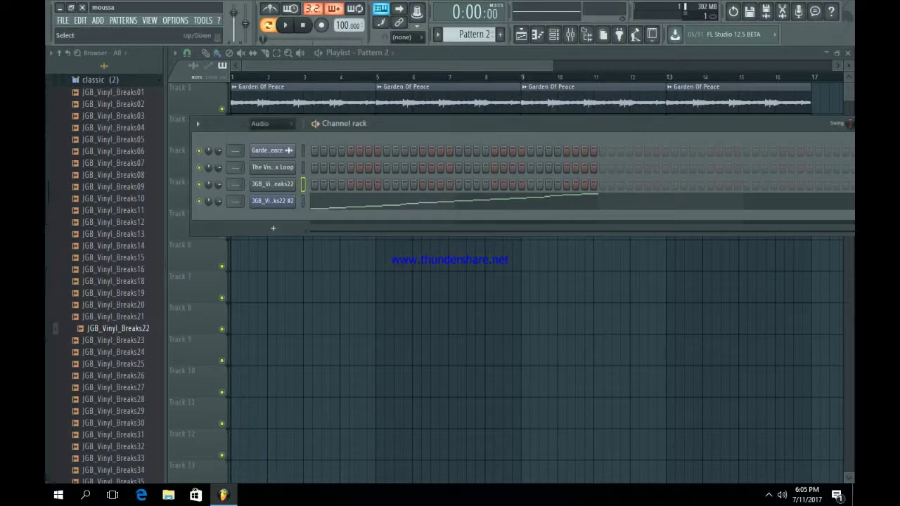
Clear the slicer channel's notes, place Pattern 2 at the start of Track 3, and play in song mode
key(ctrl+x)
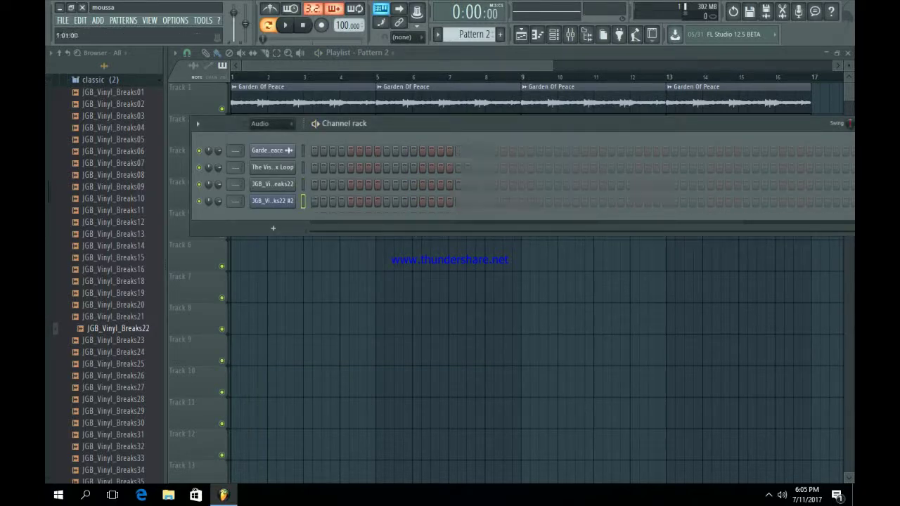
key(F6)
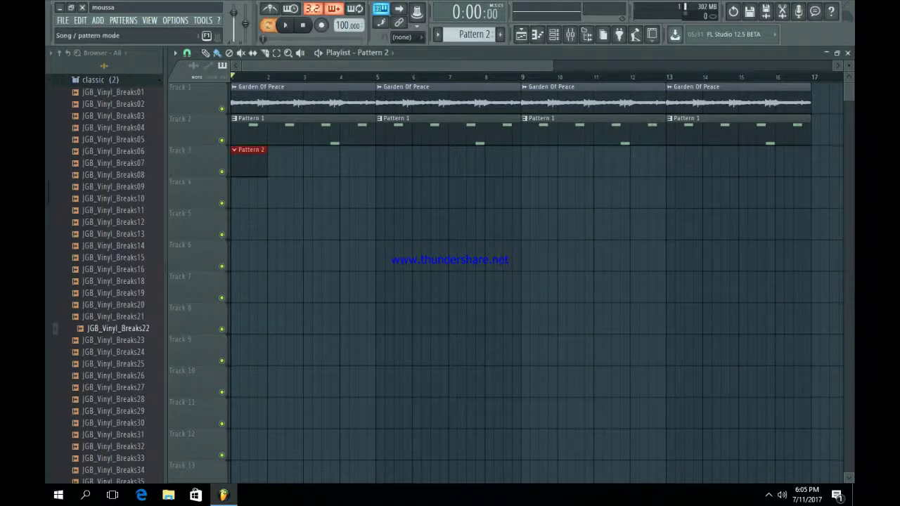
key(space)
key(F6)
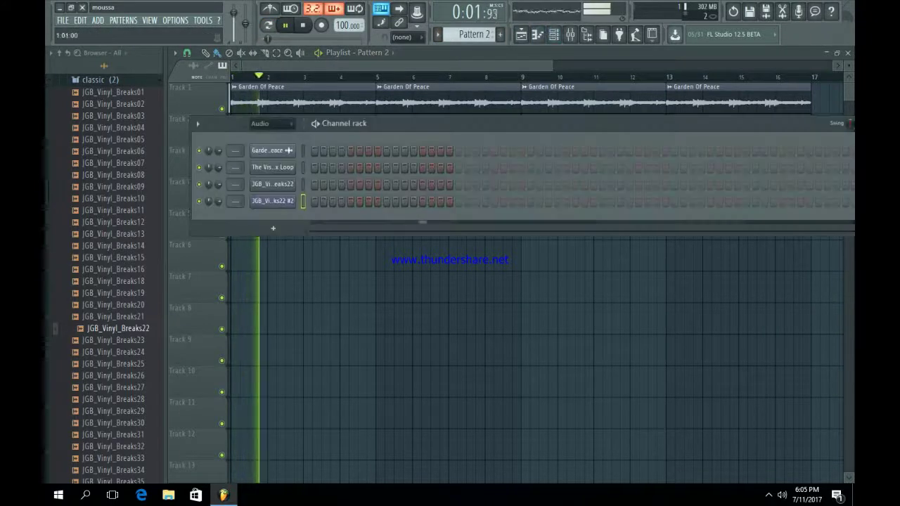
Open the slicer channel's piano roll and place two half-beat Slice #1 notes across beat 1 of bar 1
right_click(285, 200)
click(327, 202)
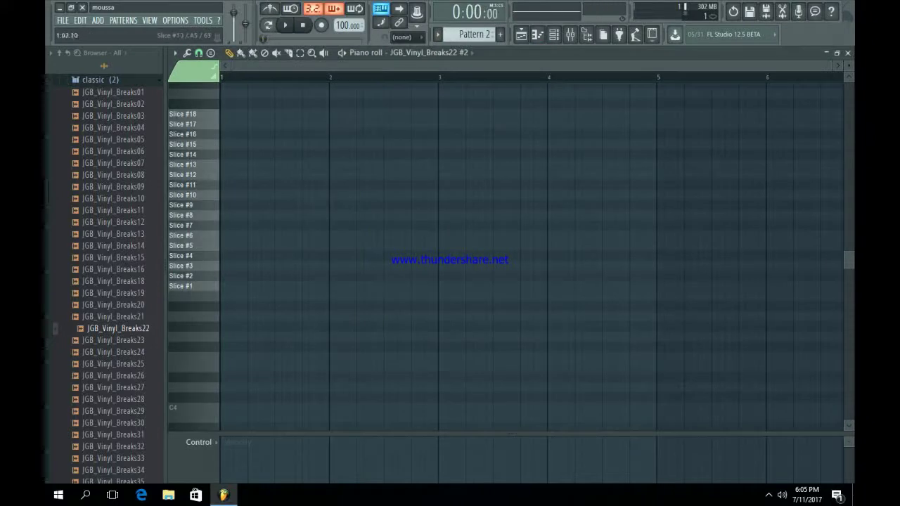
key(space)
drag(231, 286, 253, 265)
key(space)
key(space)
click(247, 277)
key(space)
key(space)
Add a half-beat Slice #3 note on beat 2, followed by a half-beat Slice #1 note, and play the pattern
click(253, 265)
key(space)
click(267, 287)
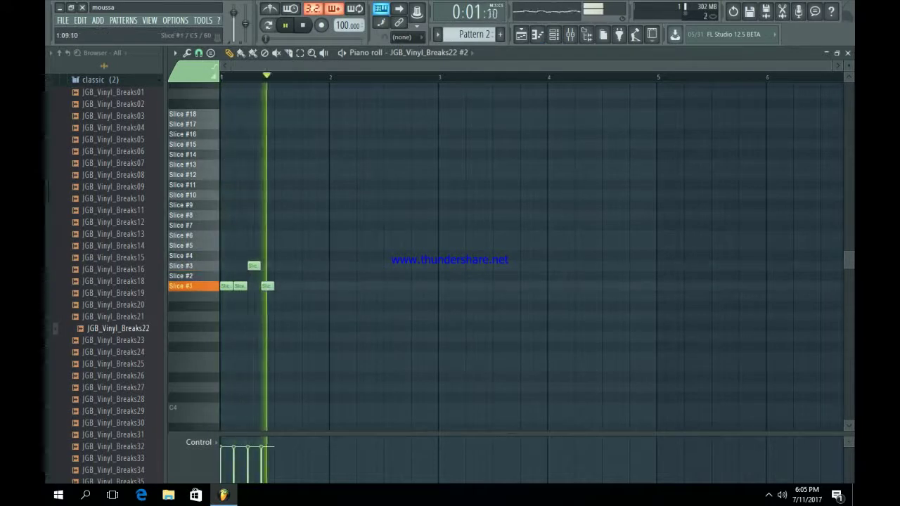
key(space)
key(space)
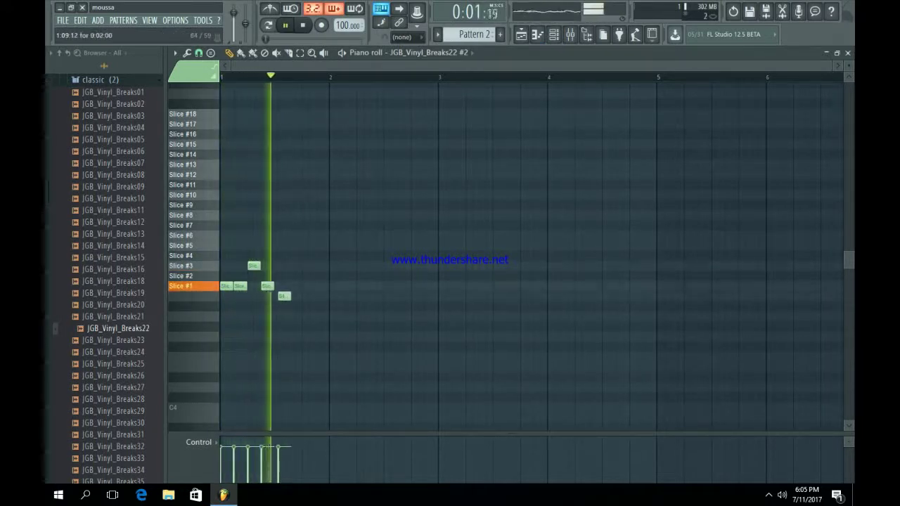
Add a half-beat Slice #6 note on beat 3 of bar 1 and play the pattern
click(274, 245)
key(space)
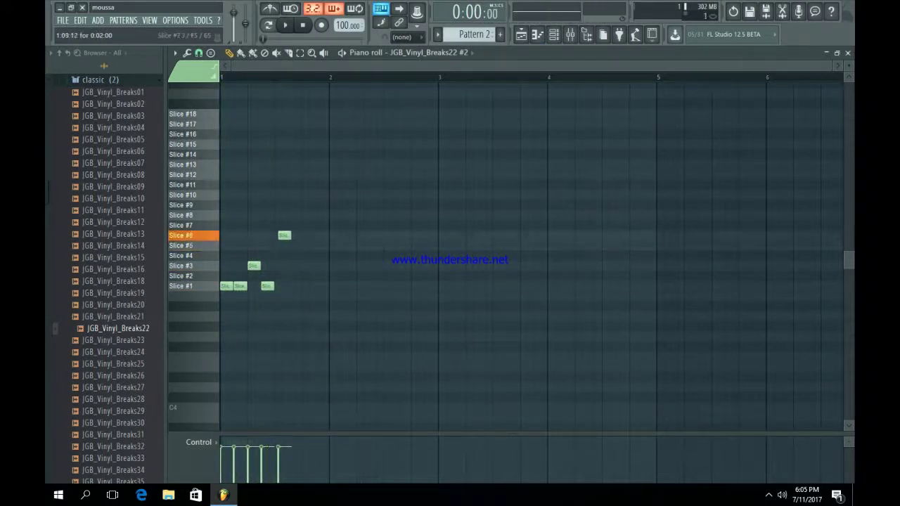
drag(284, 235, 280, 235)
key(space)
Complete bar 1 with half-beat Slice #2, Slice #3 and Slice #1 notes after the Slice #6 note, and play it
click(293, 276)
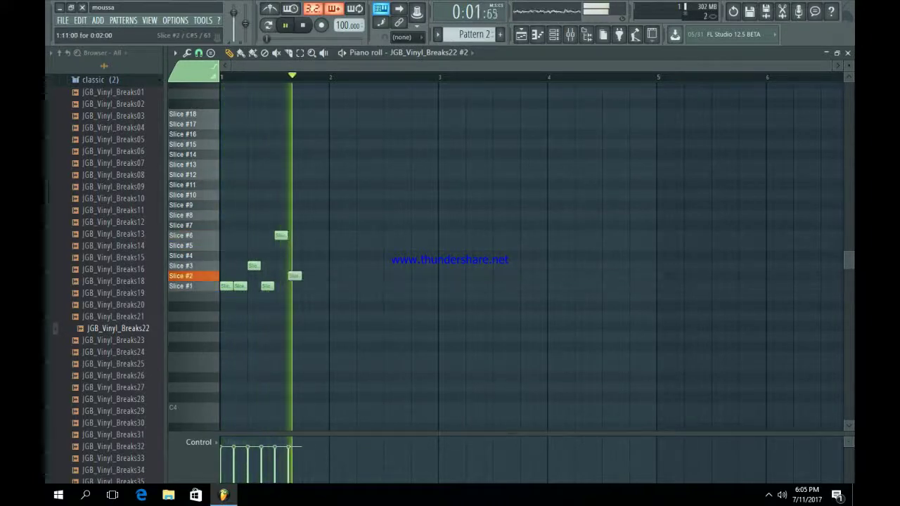
click(308, 266)
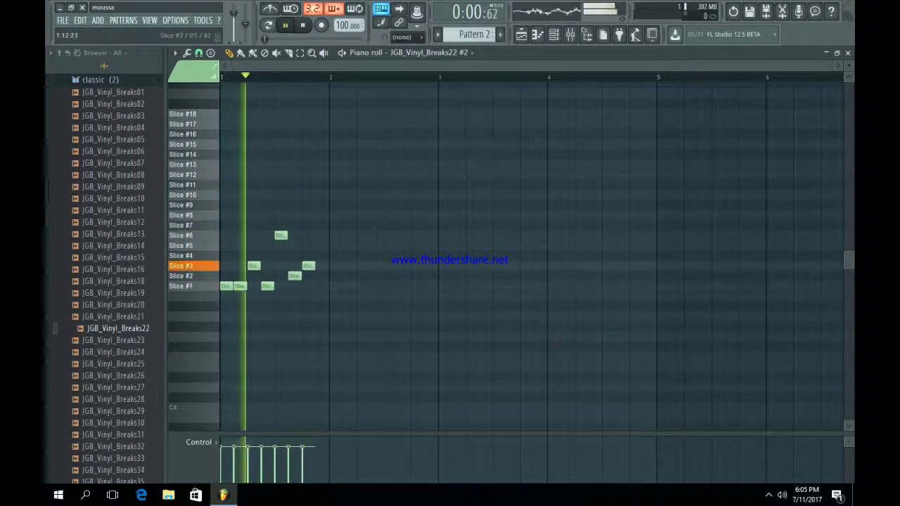
key(space)
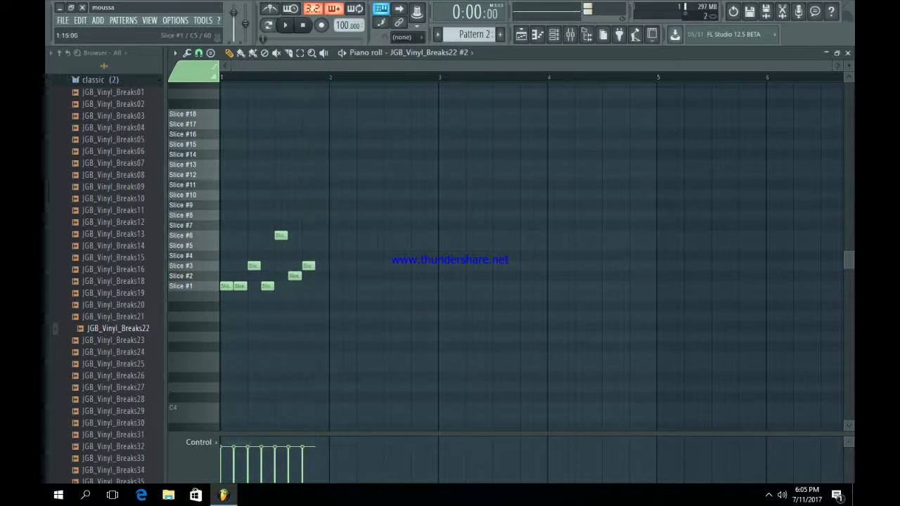
key(space)
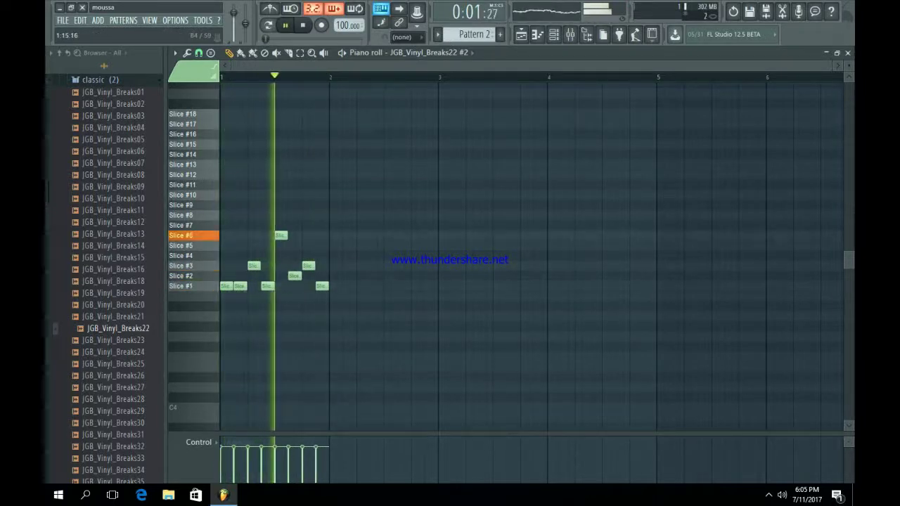
key(space)
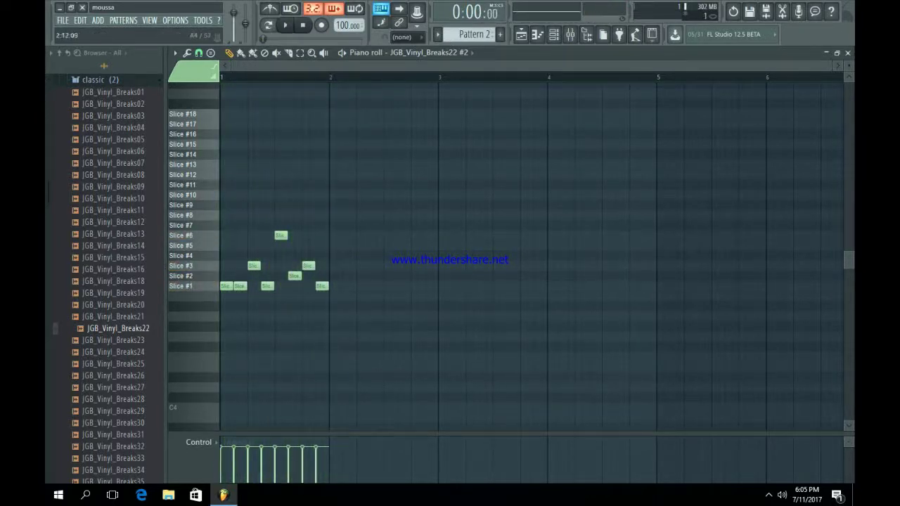
Duplicate the whole bar 1 slice sequence into bars 2, 3 and 4, play the pattern, and clear the note selection
key(ctrl+a)
key(ctrl+b)
key(ctrl+b)
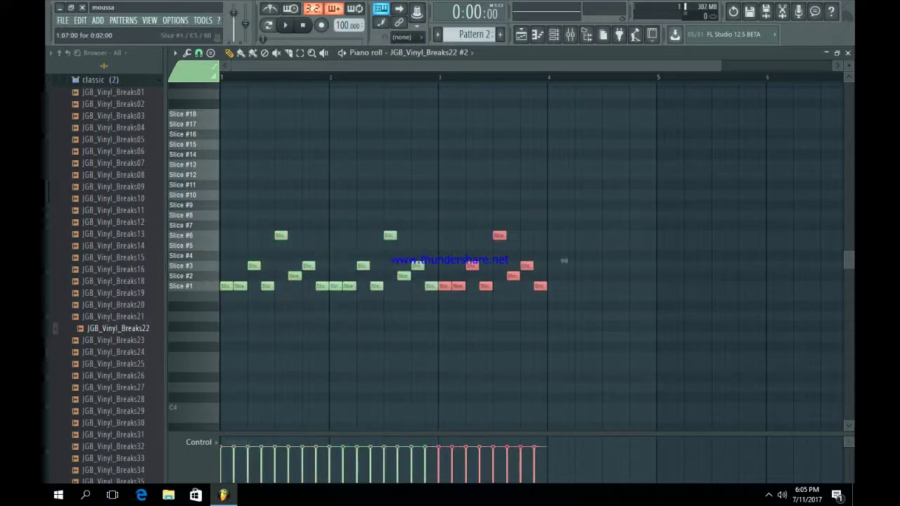
key(ctrl+b)
key(space)
key(ctrl+d)
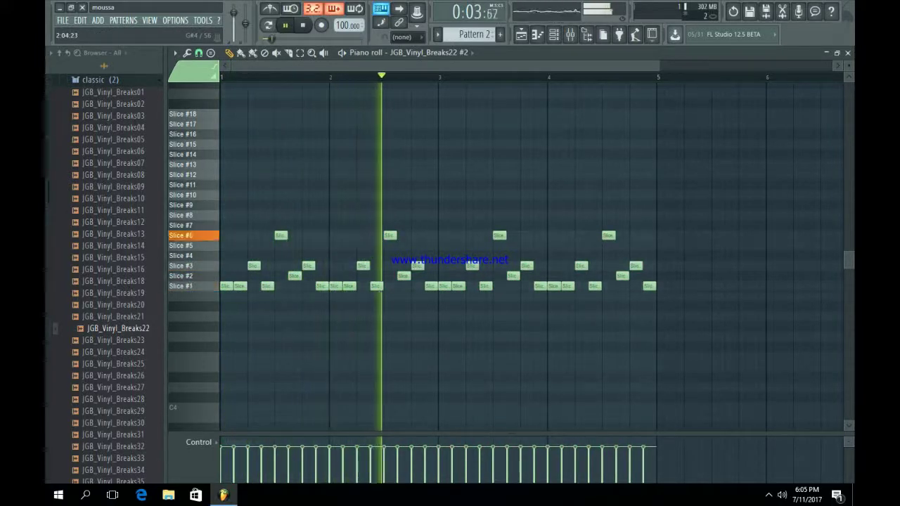
Fill the Slice #13 row with consecutive half-beat notes across bars 1 to 4 and play the pattern
key(space)
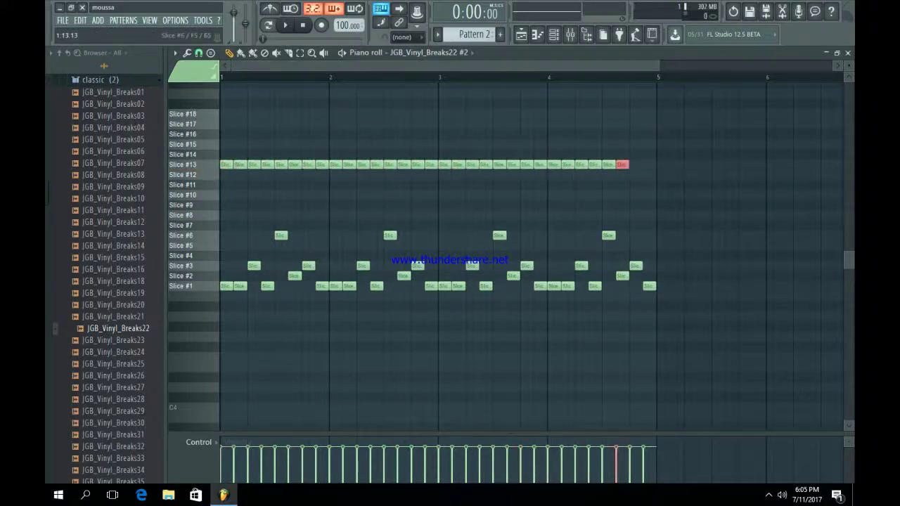
key(space)
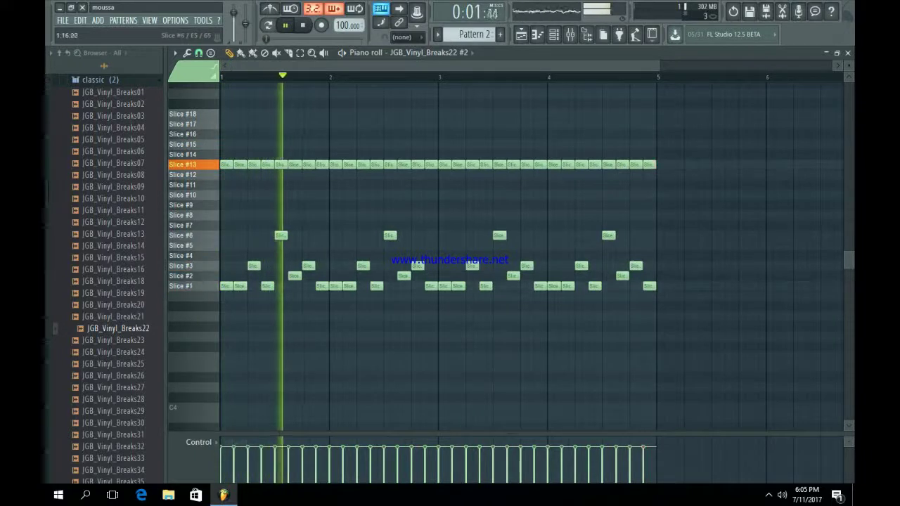
Enlarge the velocity lane, lower the off-beat velocities across bars 1 to 4 to about 57–66%, and shrink the lane back
drag(281, 433, 281, 212)
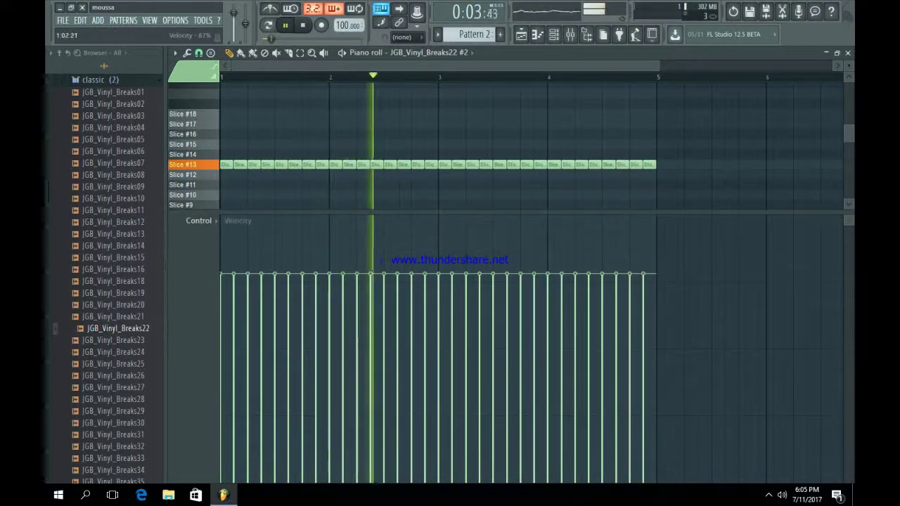
click(245, 308)
click(266, 305)
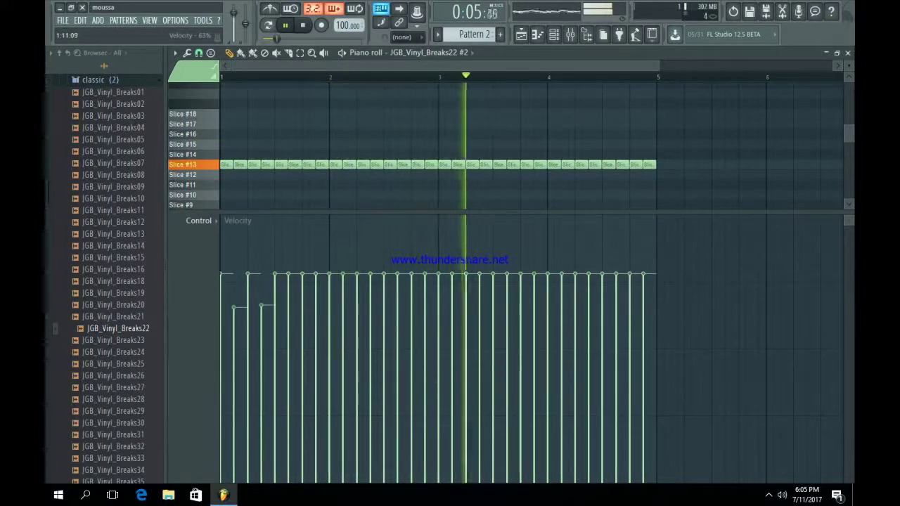
click(295, 314)
click(317, 314)
click(346, 309)
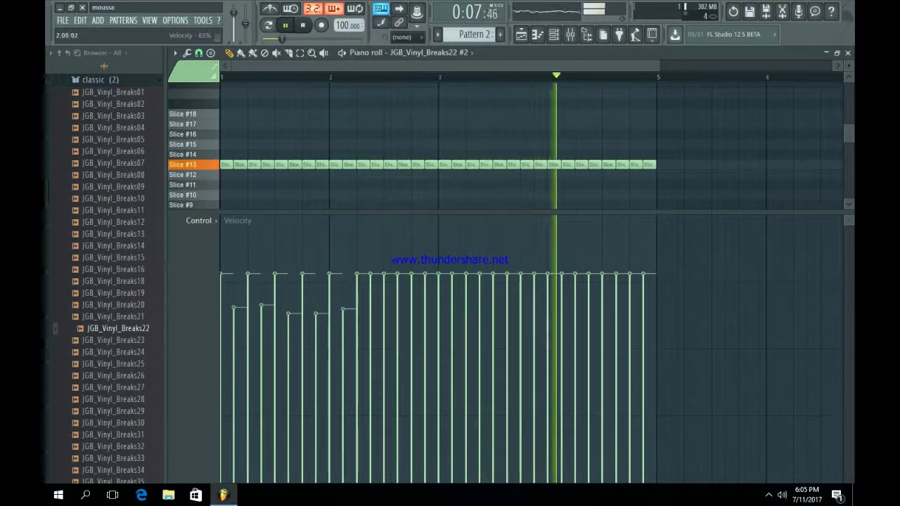
click(372, 315)
click(399, 318)
click(428, 324)
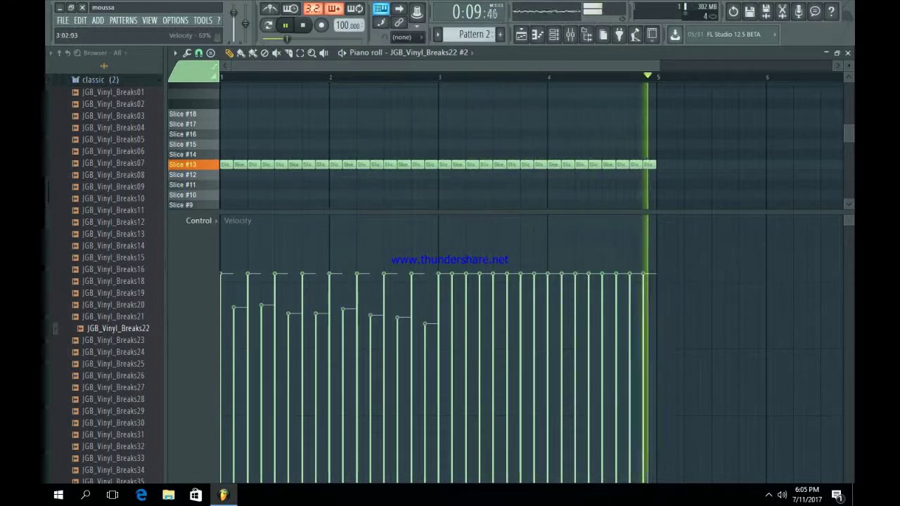
click(456, 329)
click(481, 331)
click(508, 332)
click(536, 331)
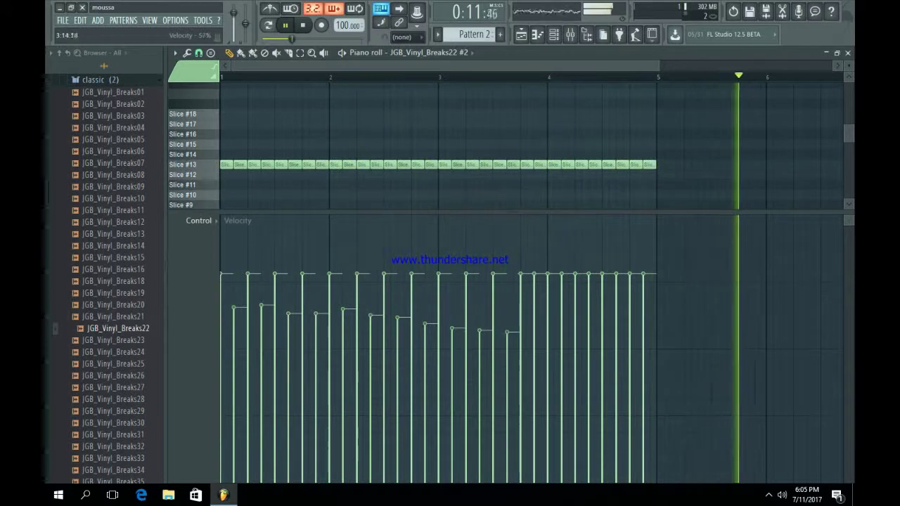
click(563, 331)
click(591, 328)
key(space)
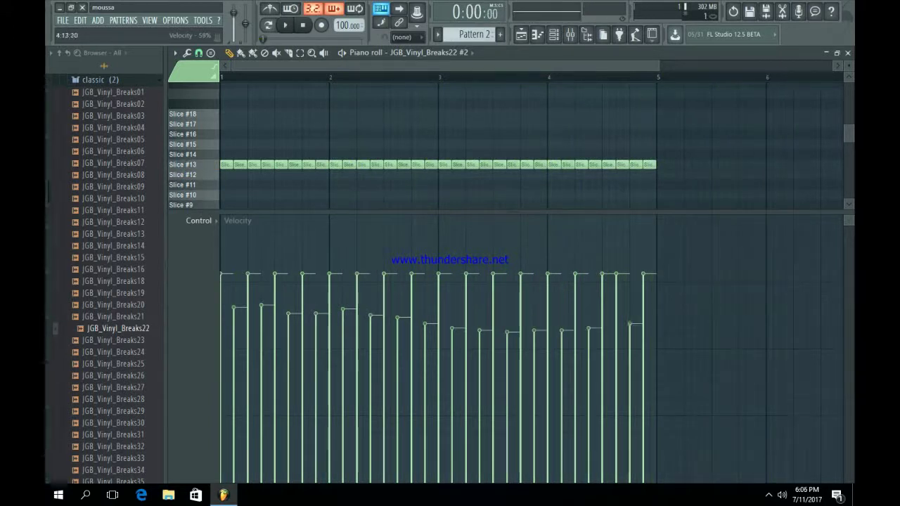
drag(506, 212, 506, 432)
Replace the Slice #3 note on beat 4 of bar 1 with a half-beat Slice #8 note and play the pattern
key(space)
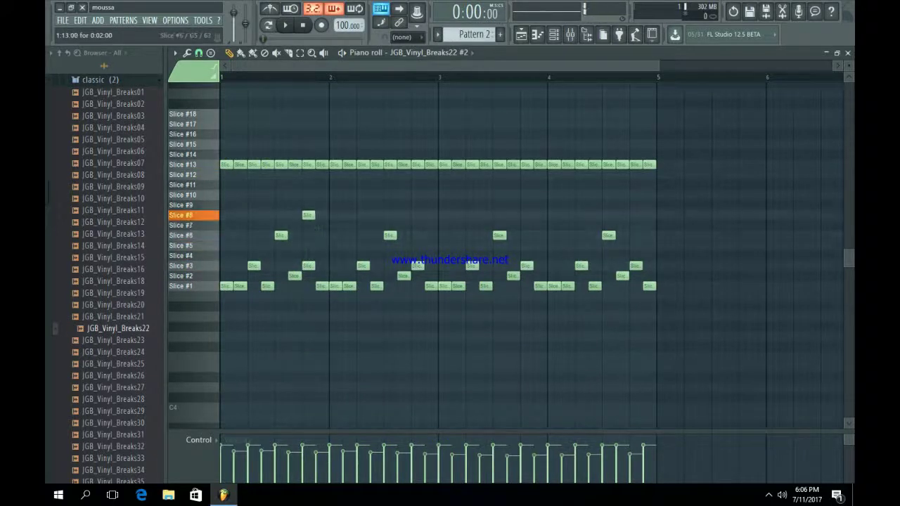
key(space)
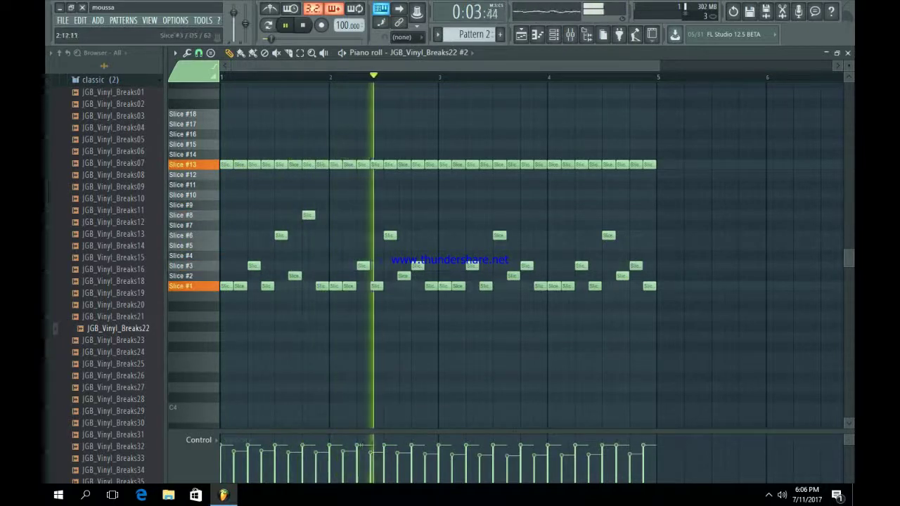
key(space)
Move bar 2's beat-4 Slice #3 note to Slice #17, and delete bar 2's opening Slice #1 note and bar 3's off-beat Slice #13 notes after beats 2 and 3
drag(418, 265, 418, 144)
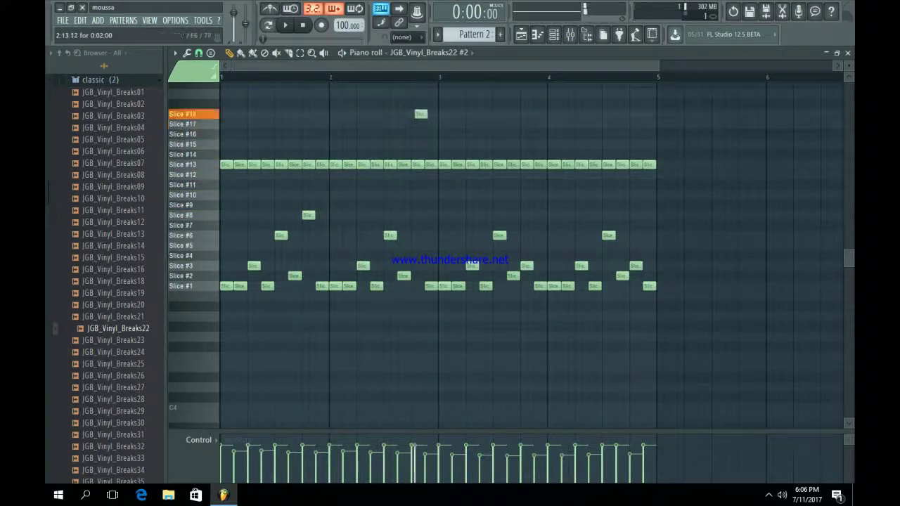
key(space)
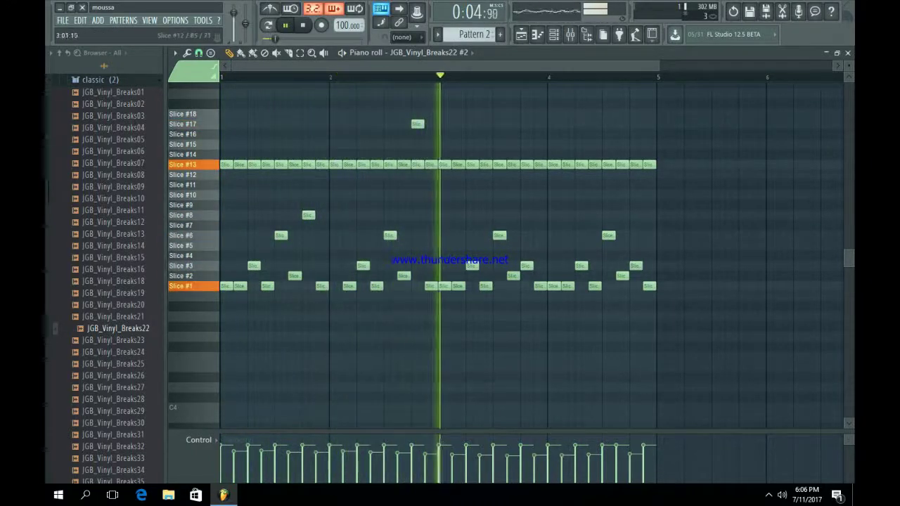
right_click(486, 165)
right_click(508, 165)
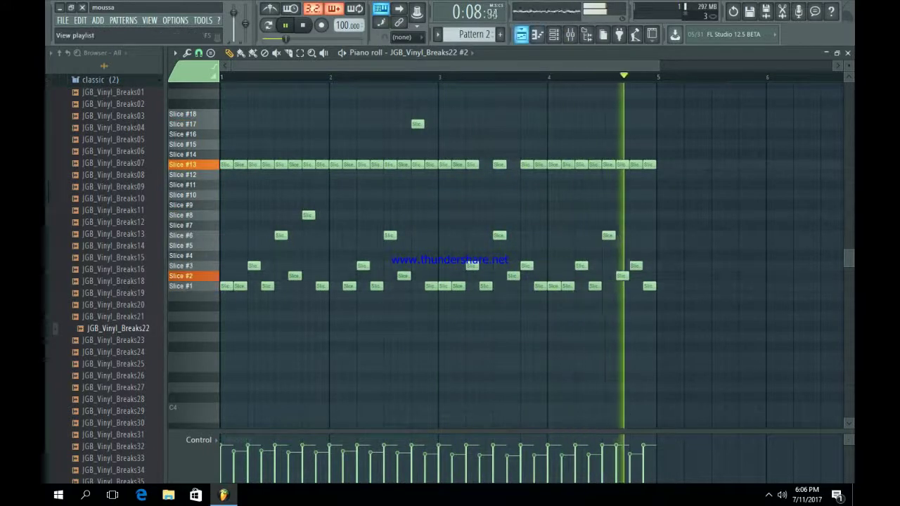
Place Pattern 2 at the start of Track 3 in the playlist and repeat it three times to fill bars 1 to 16
key(F5)
key(space)
drag(406, 200, 231, 169)
key(ctrl+b)
key(ctrl+b)
key(ctrl+b)
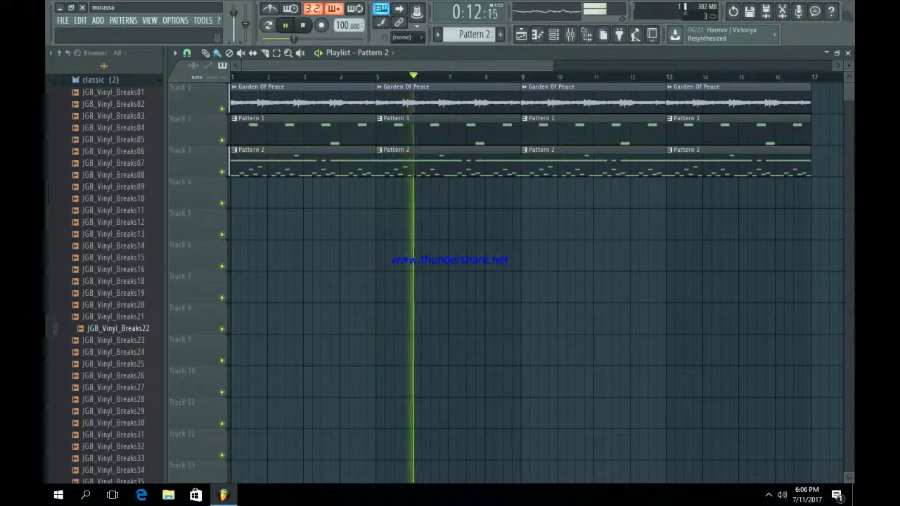
Collapse the classic (2) sample folder, show the channel rack, and create the new empty Pattern 3
click(99, 80)
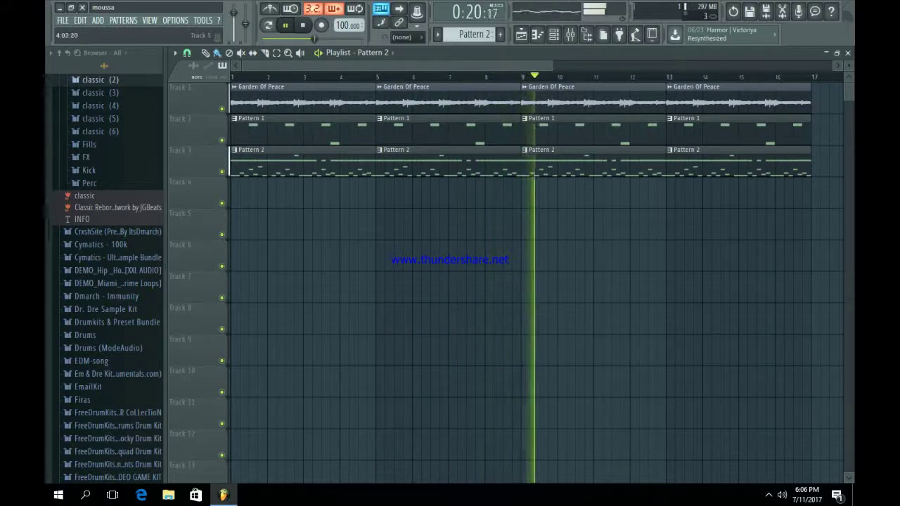
click(553, 35)
click(500, 34)
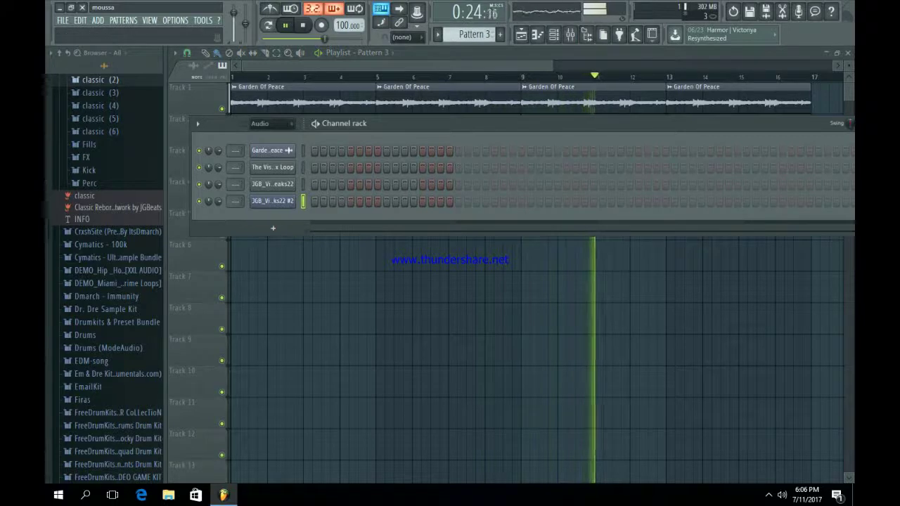
Open the JGB_Vinyl_Breaks22 #2 slicer, audition its slices and the song playback, and close the slicer
click(273, 201)
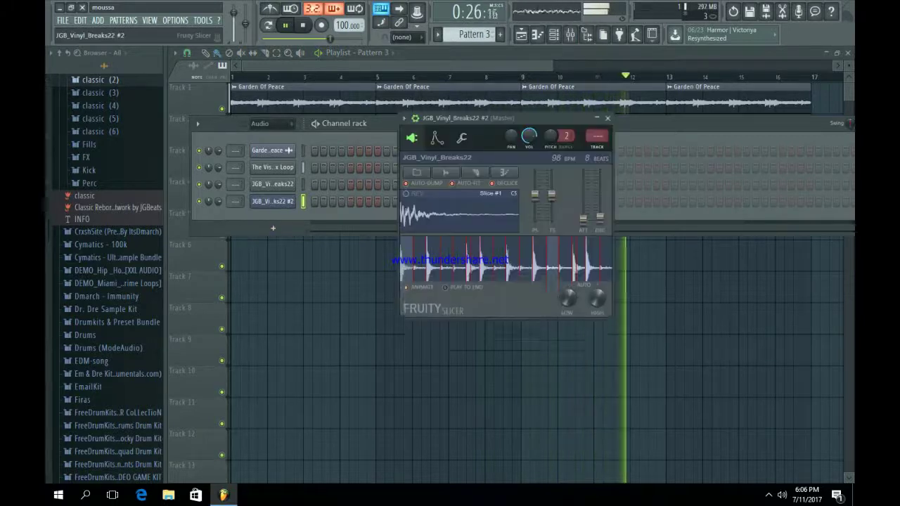
key(space)
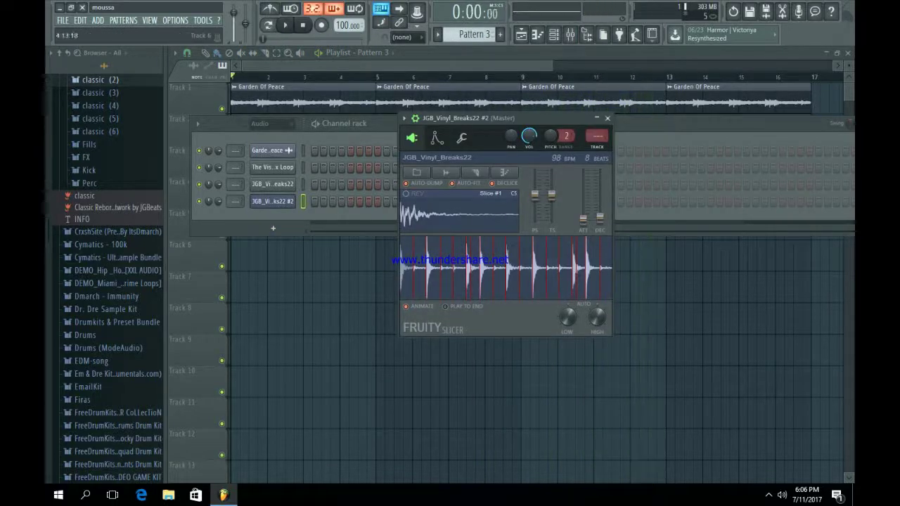
key(space)
key(space)
key(u)
key(q)
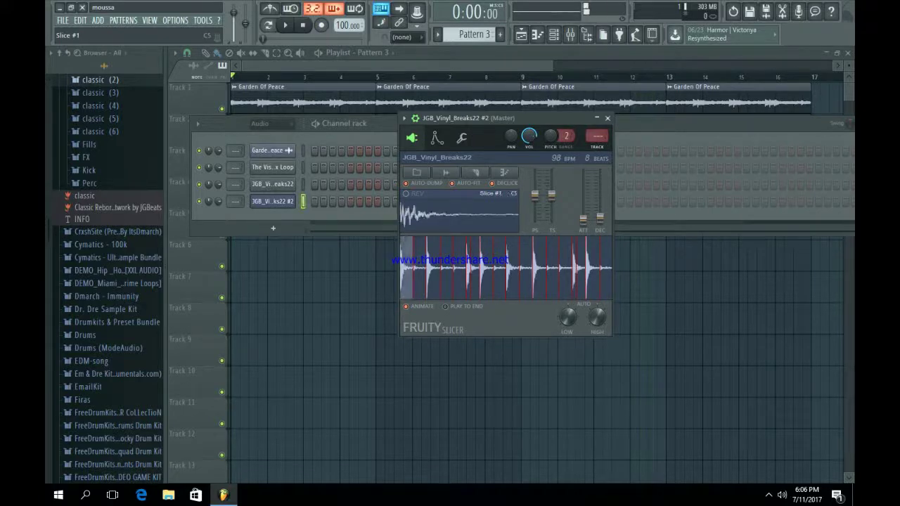
key(space)
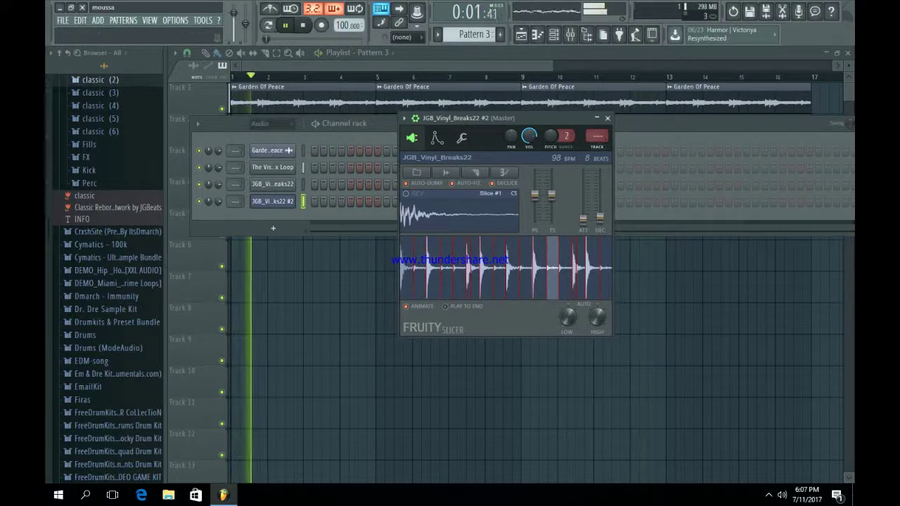
click(608, 118)
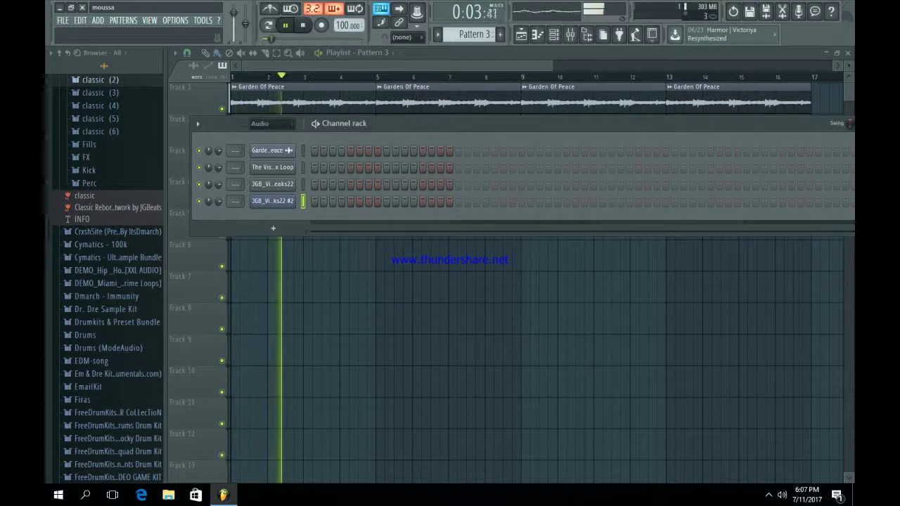
key(space)
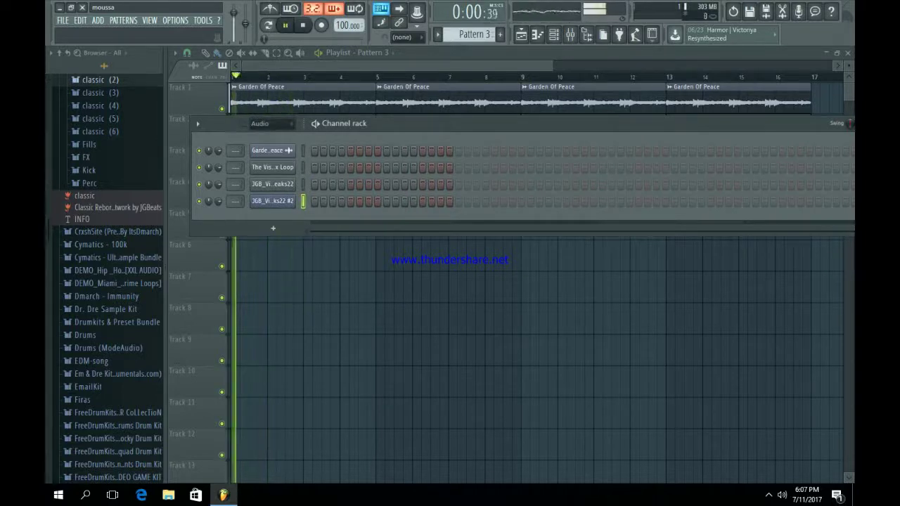
key(space)
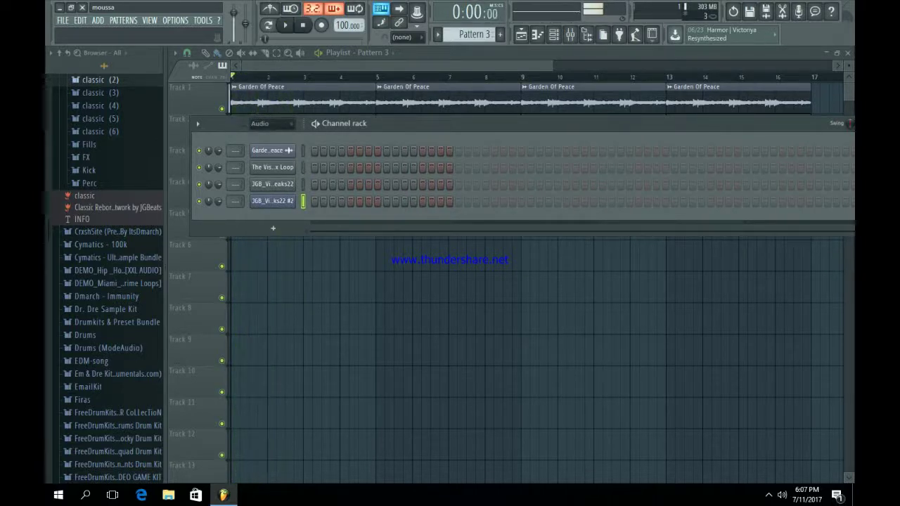
Add a reFX Nexus channel and load the BA FB Bass preset
click(273, 228)
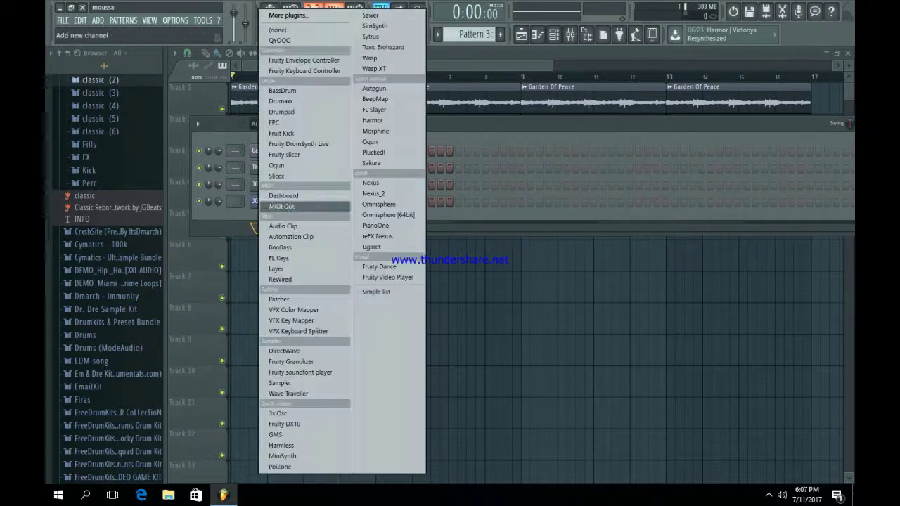
click(378, 236)
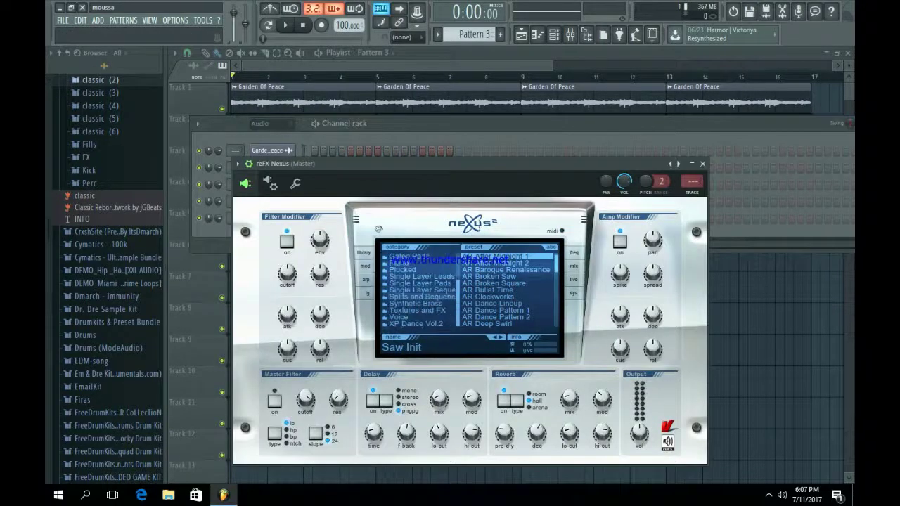
click(415, 303)
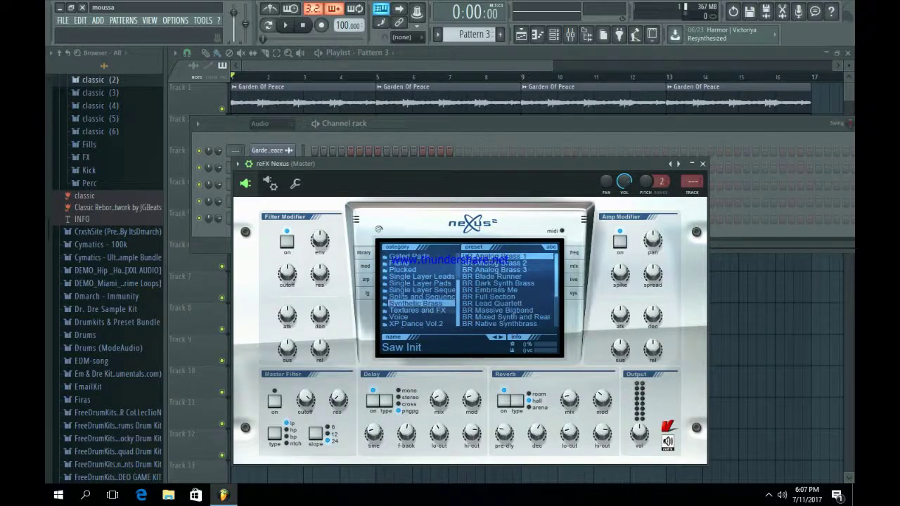
click(411, 263)
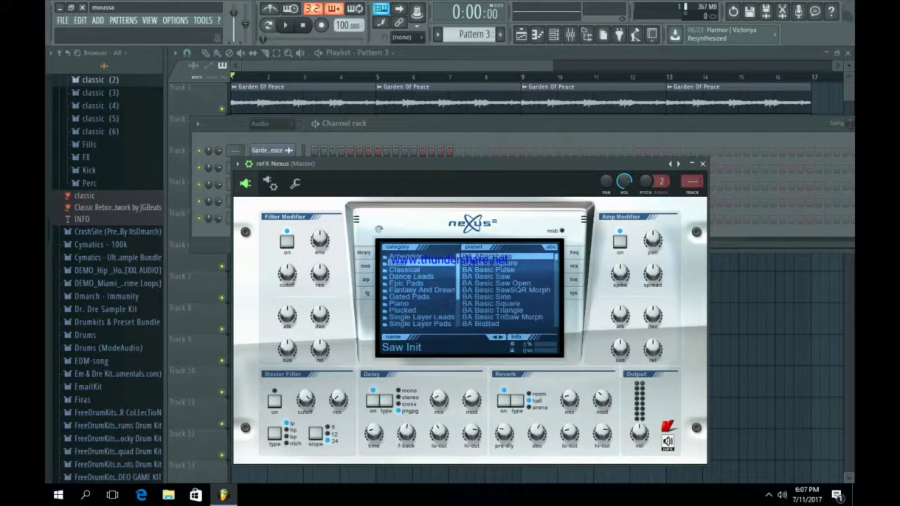
scroll(507, 289, down, 3)
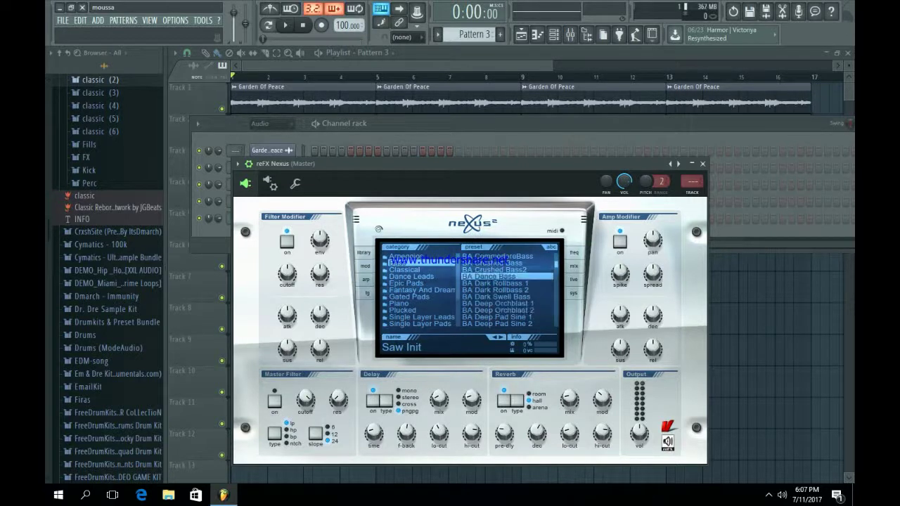
scroll(508, 290, down, 4)
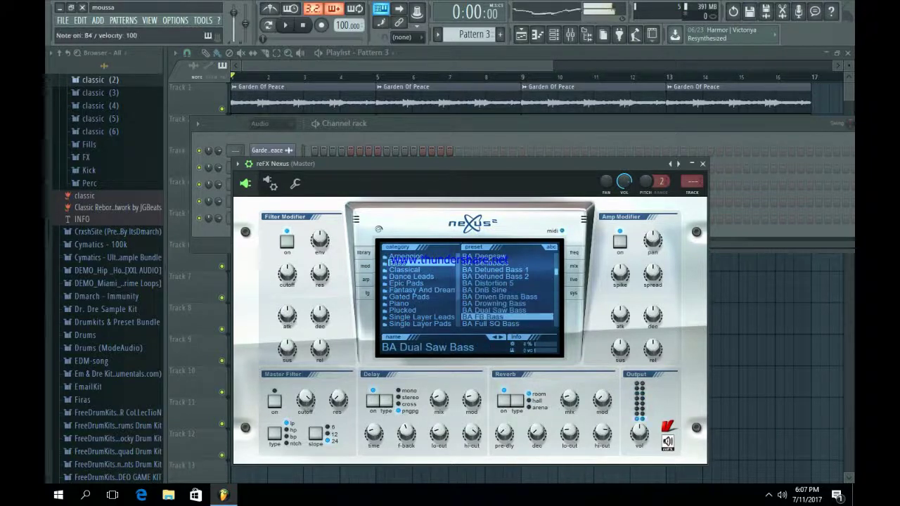
scroll(508, 289, down, 1)
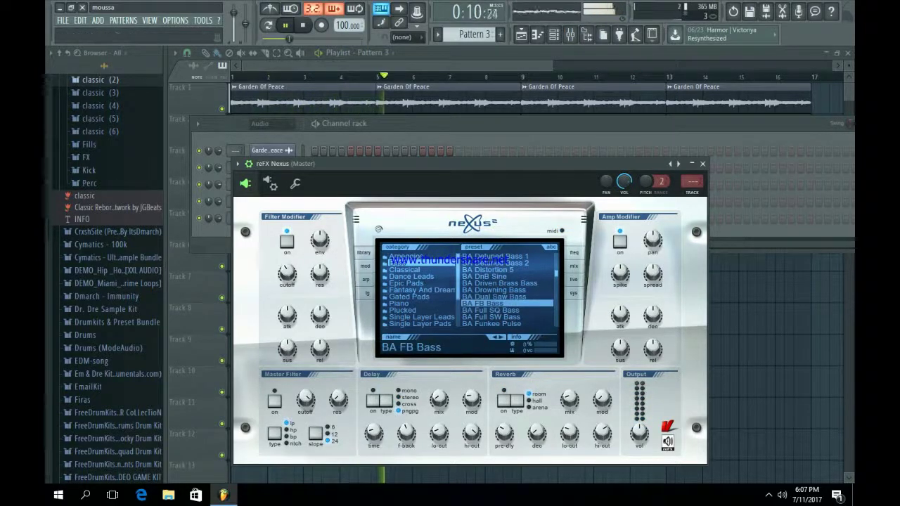
Open the reFX Nexus channel's piano roll and place a half-beat C5 note at bar 1, followed by a one-and-a-half-beat C5 note
click(703, 164)
right_click(275, 217)
click(324, 218)
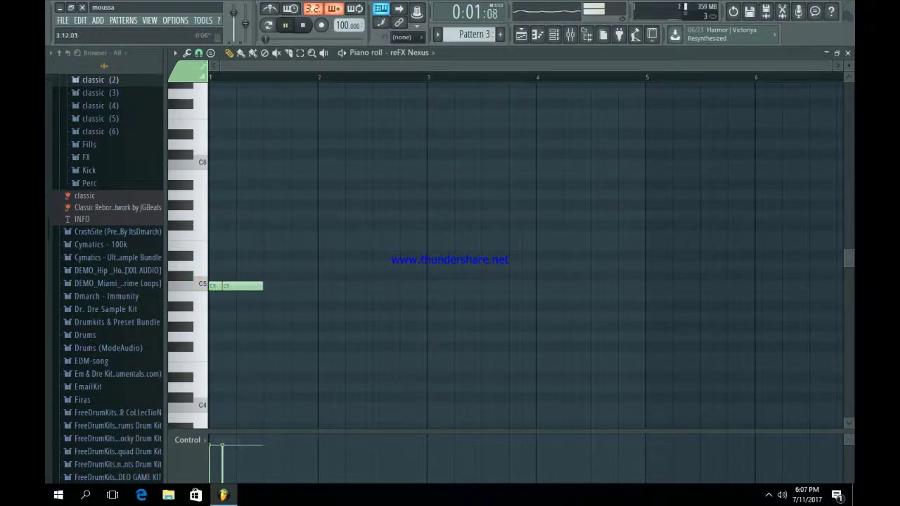
Place Pattern 3 at the start of Track 4 in the playlist and play the song from the beginning
click(521, 34)
key(space)
key(space)
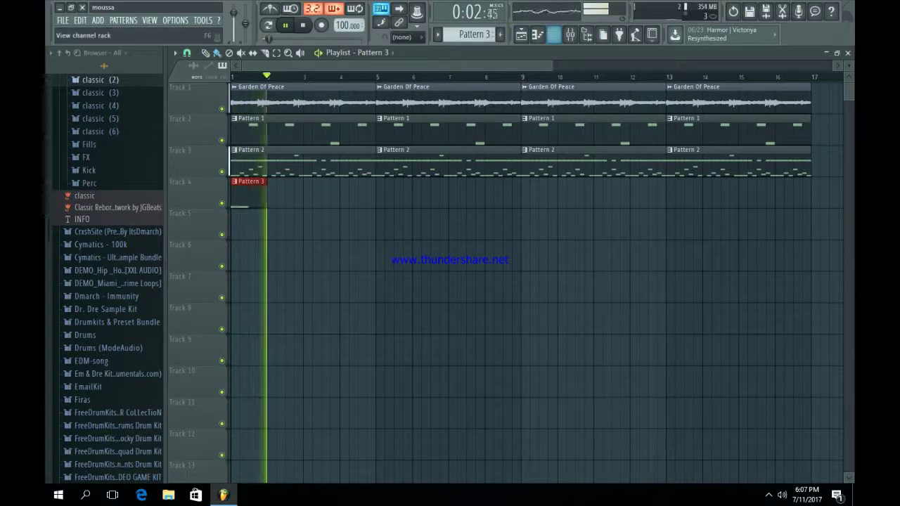
In the reFX Nexus piano roll, repeat the two C5 notes at bar 2 and place an E4 note at bar 2's midpoint
key(F6)
click(390, 218)
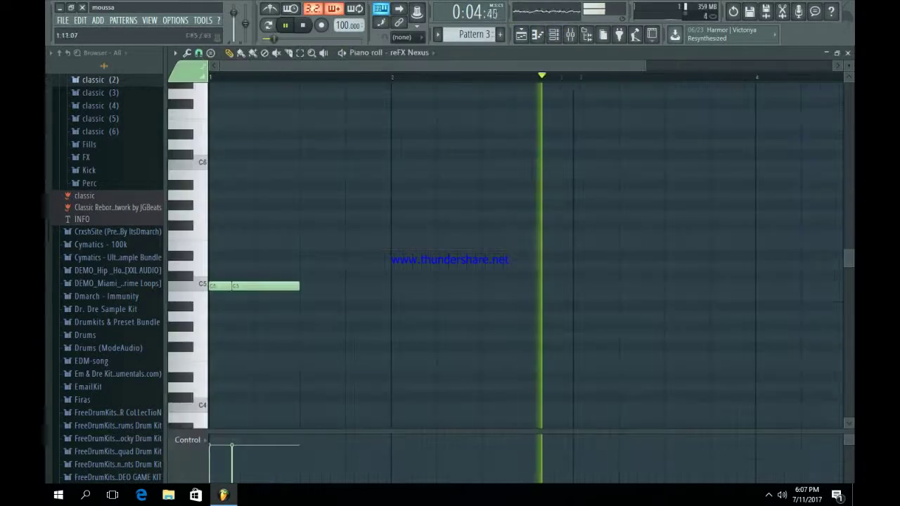
drag(316, 286, 396, 286)
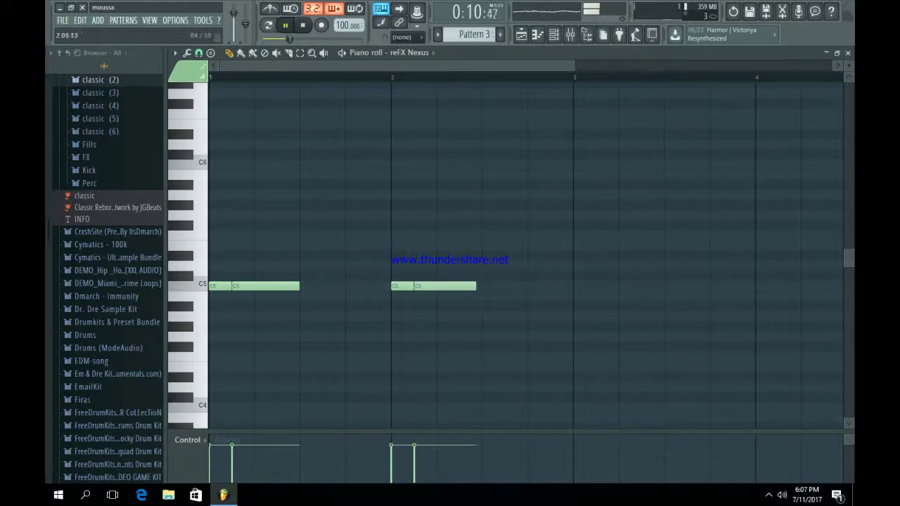
drag(513, 296, 520, 326)
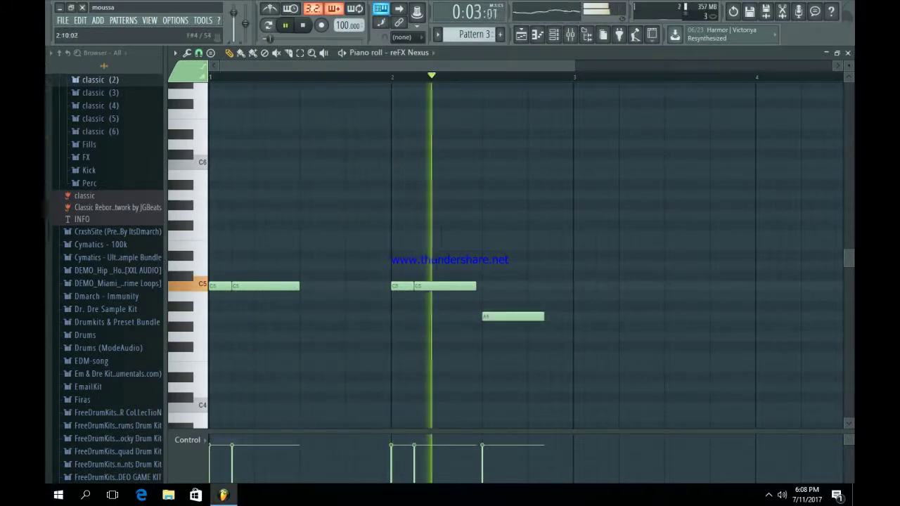
key(space)
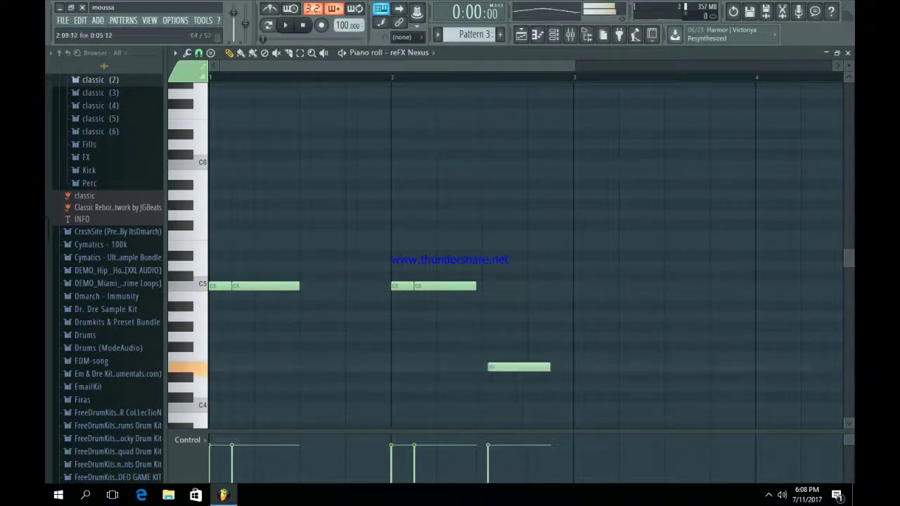
key(space)
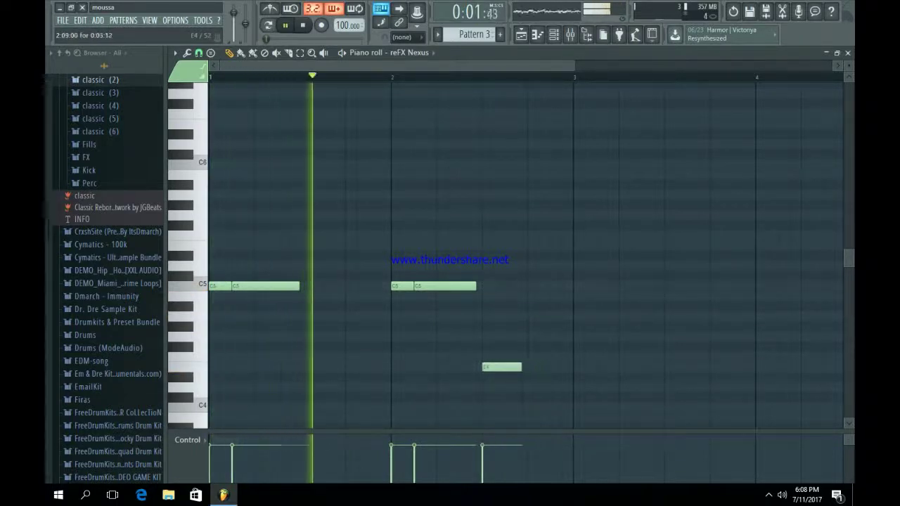
Place pairs of one-step E4 notes at the end of bar 2 and on beats 2 and 3 of bar 3, checking playback
click(556, 368)
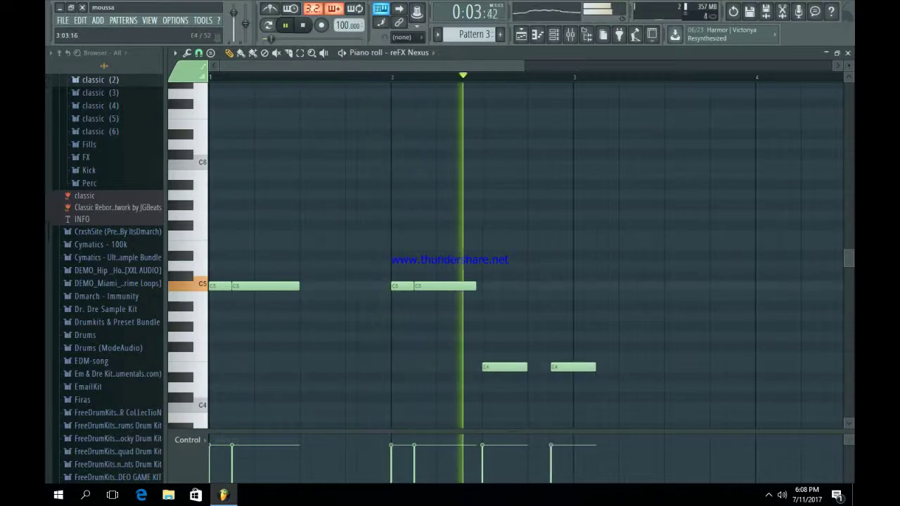
mouse_move(556, 367)
mouse_down()
mouse_move(517, 367)
mouse_move(550, 367)
mouse_up()
key(space)
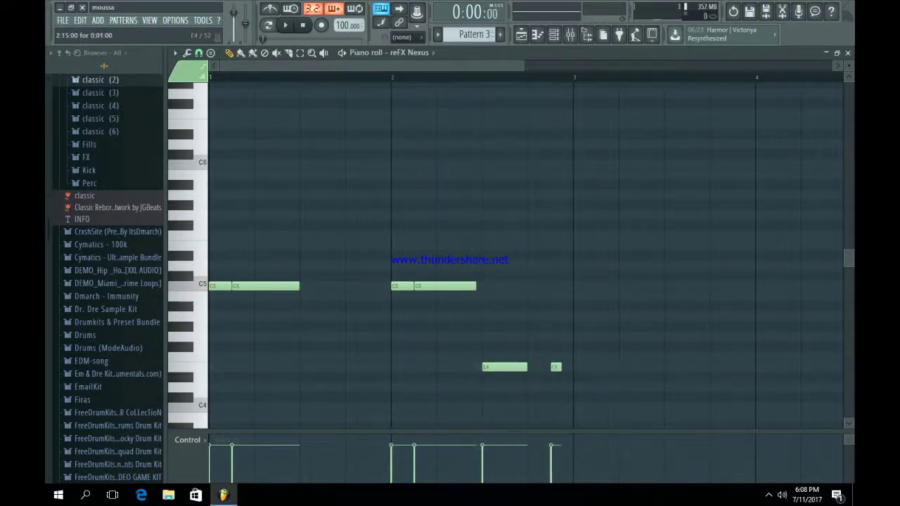
key(space)
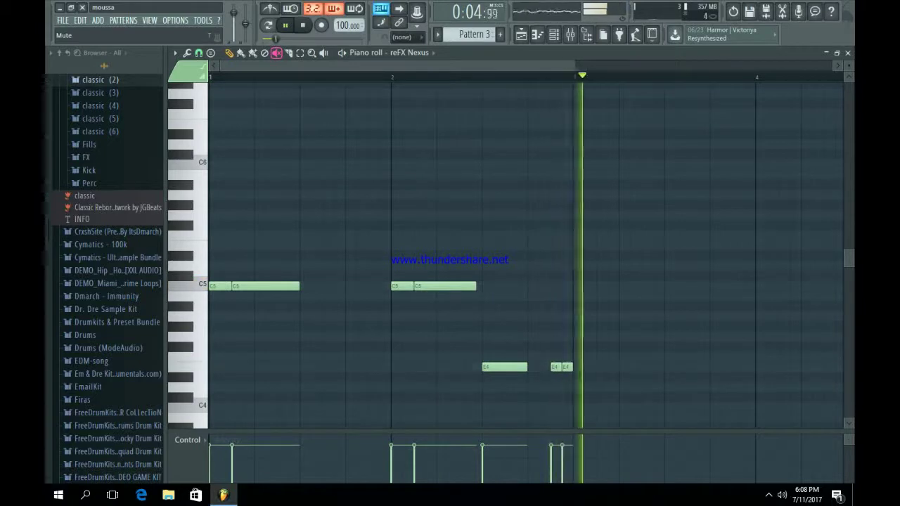
key(space)
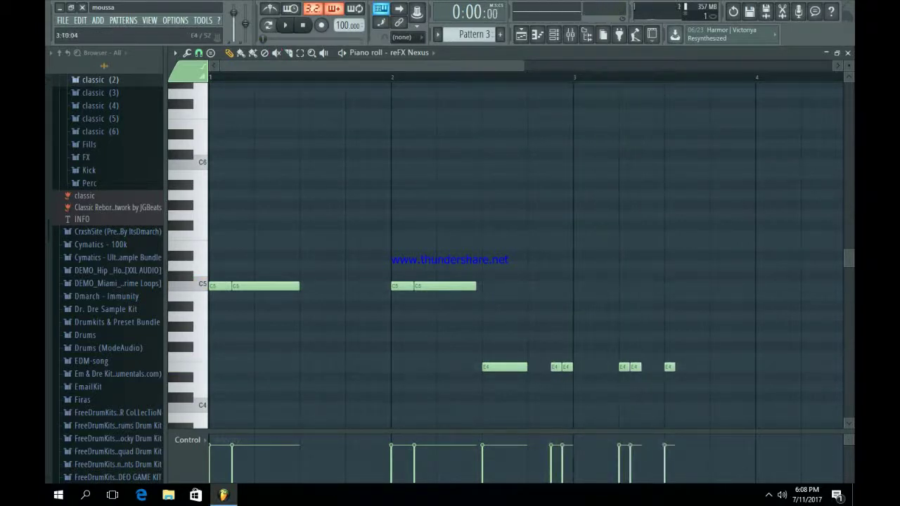
key(space)
Place pairs of one-step F4 notes on beats 1 and 3 of bar 4, plus a one-beat C5 note on beat 4
scroll(594, 346, down, 2)
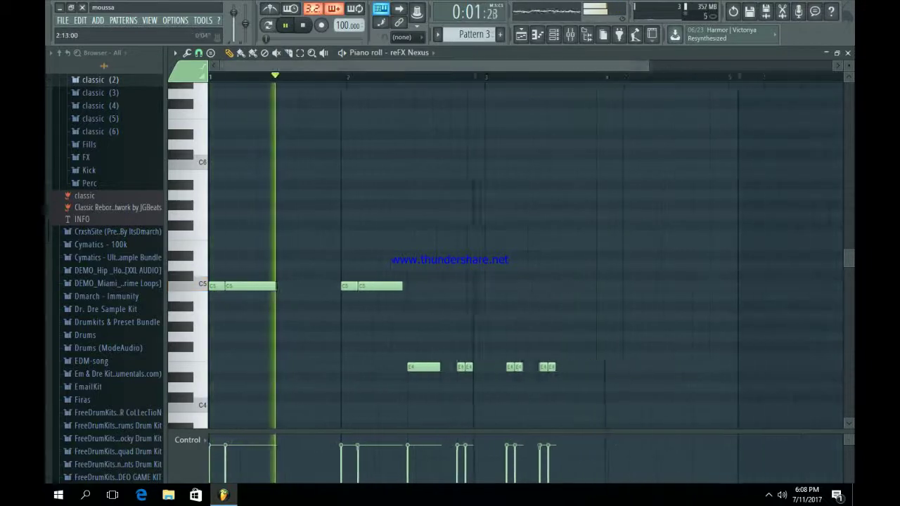
click(601, 357)
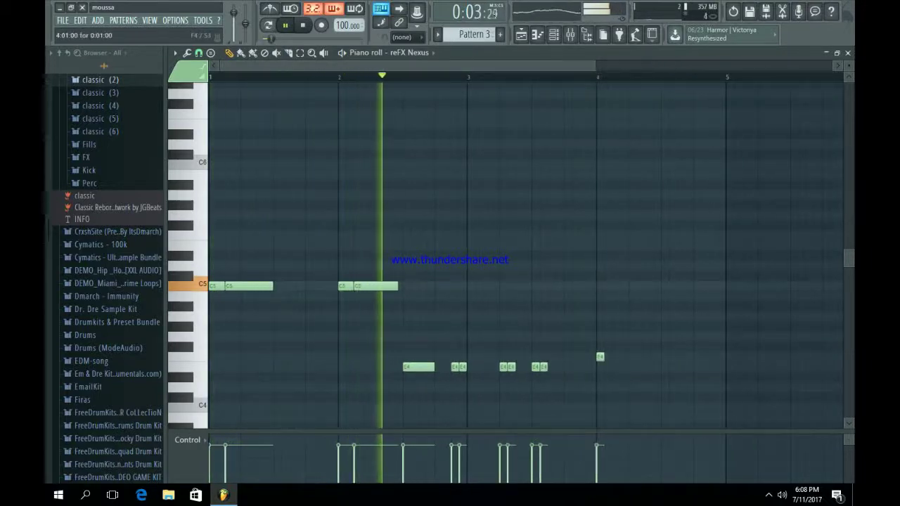
click(608, 357)
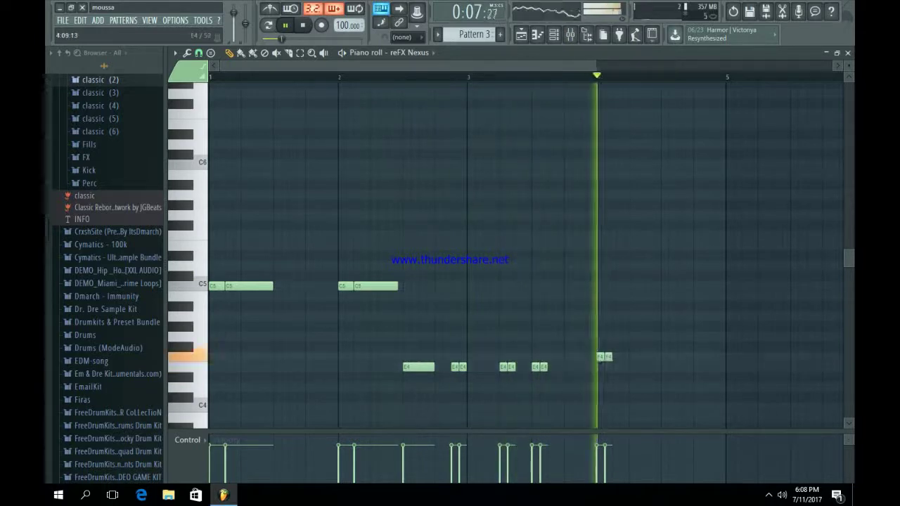
click(665, 357)
click(674, 357)
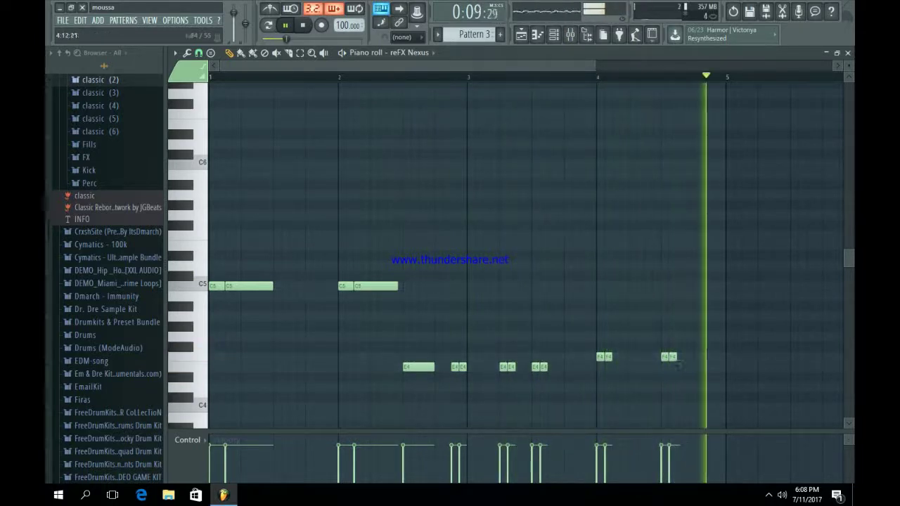
key(space)
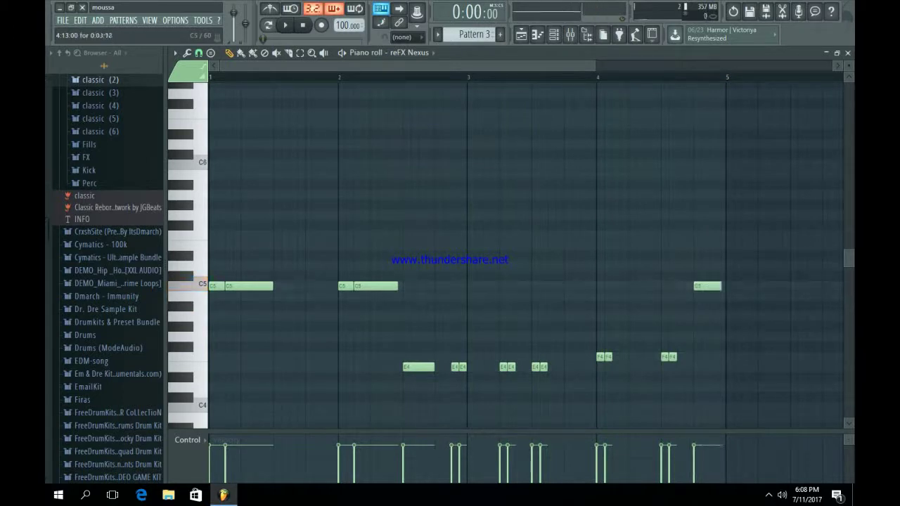
key(space)
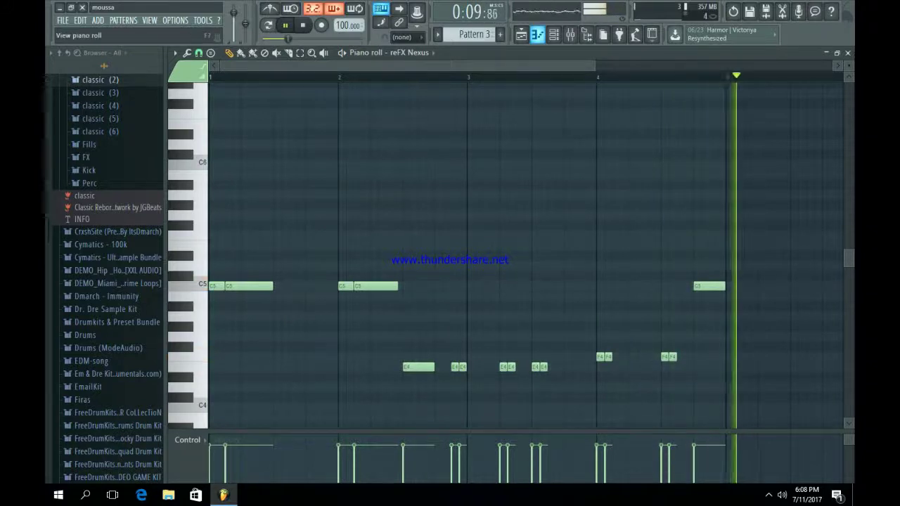
Duplicate the Pattern 3 clip three times along Track 4 so it fills the song up to bar 17
key(F5)
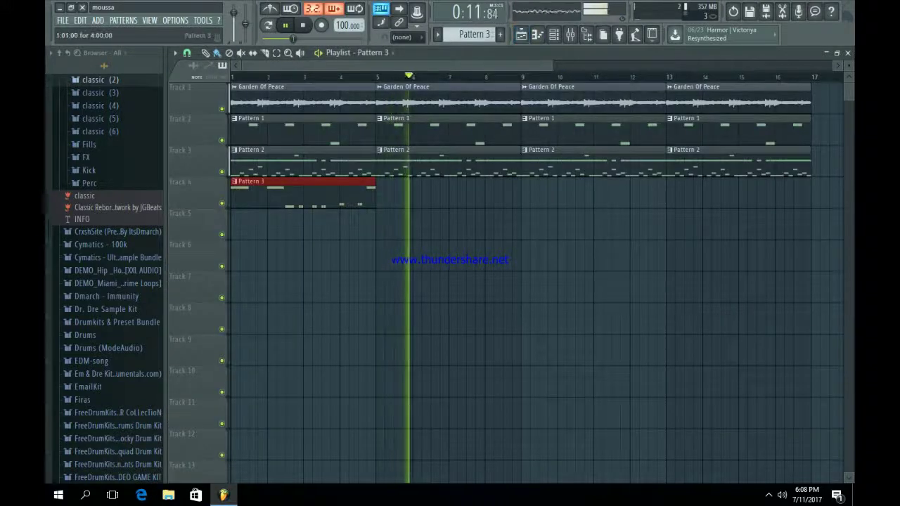
key(ctrl+b)
key(ctrl+b)
key(ctrl+b)
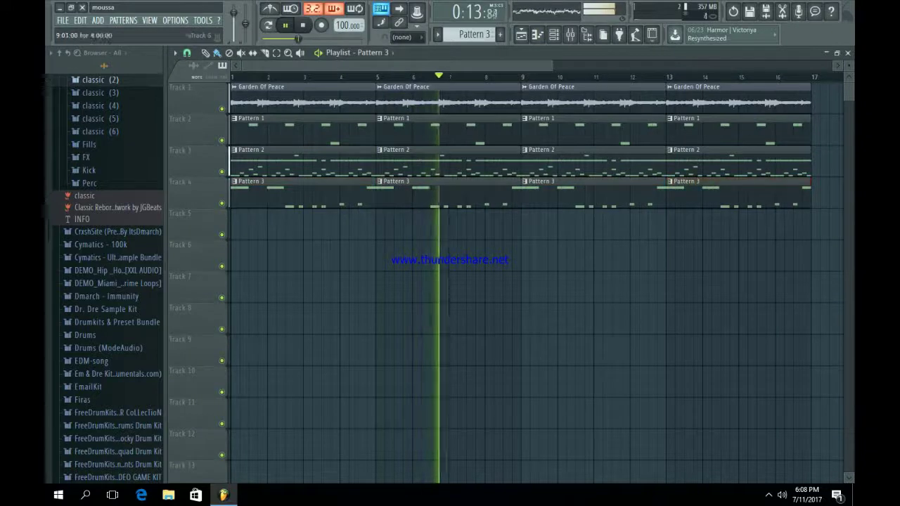
Create Pattern 4 and add a Morphine channel to the channel rack
key(F6)
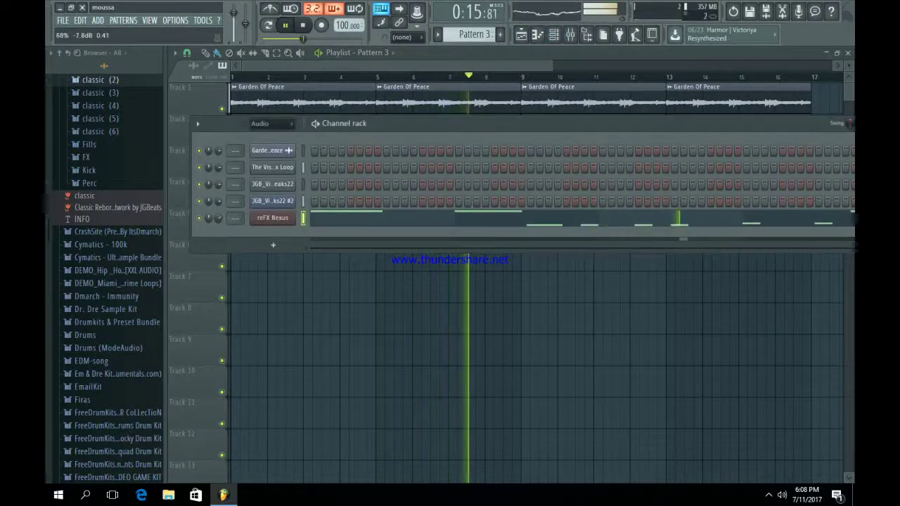
key(F6)
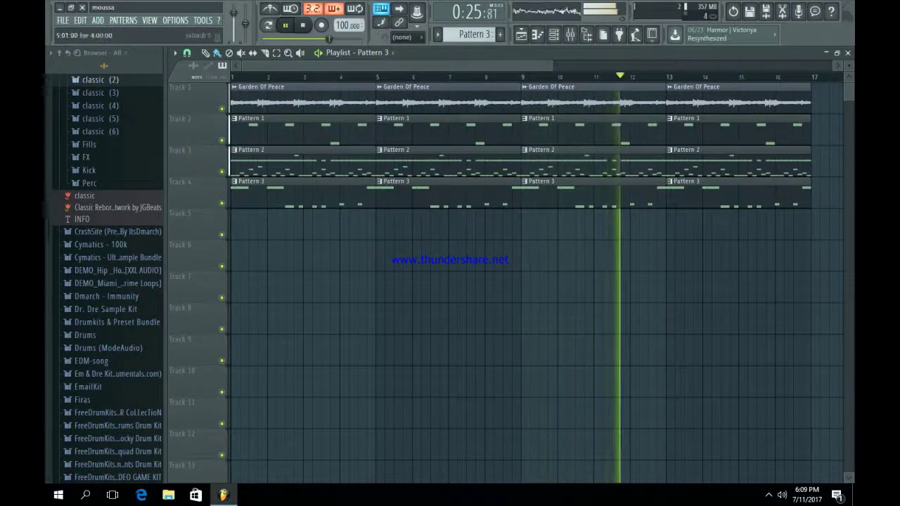
drag(552, 65, 680, 65)
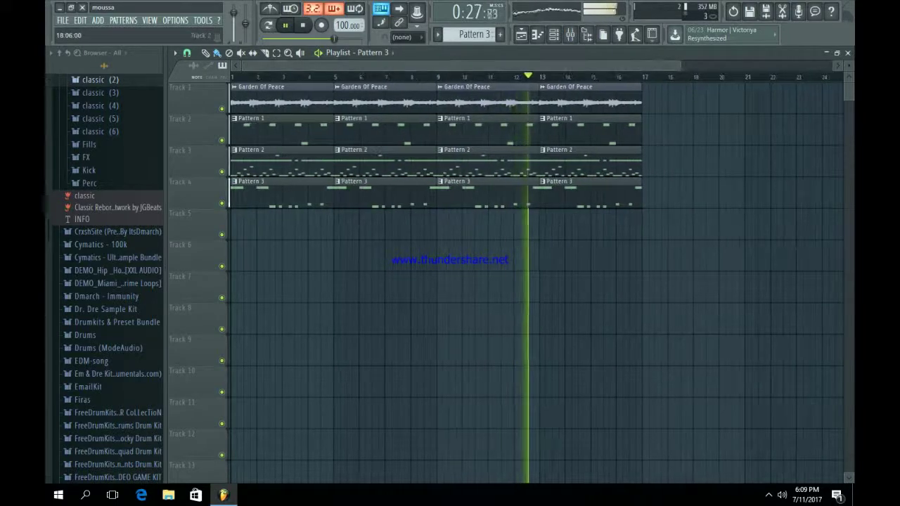
key(F6)
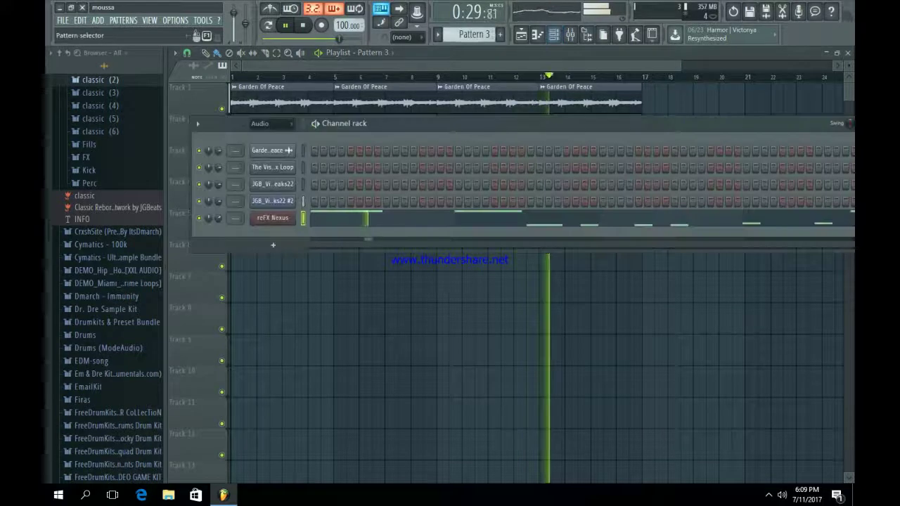
key(F4)
click(254, 244)
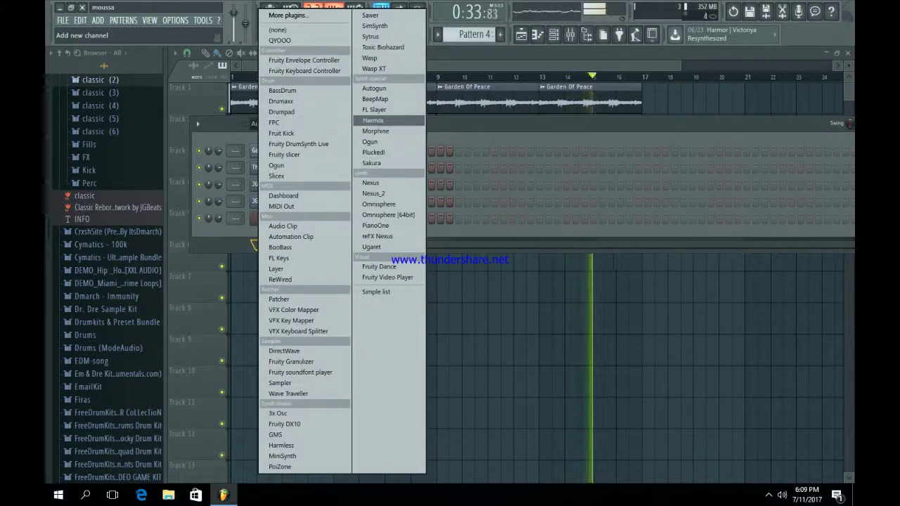
click(376, 131)
Load the BRS English Horn MC preset from Morphine's Brass & Wind bank and close the synthesizer
drag(445, 213, 444, 170)
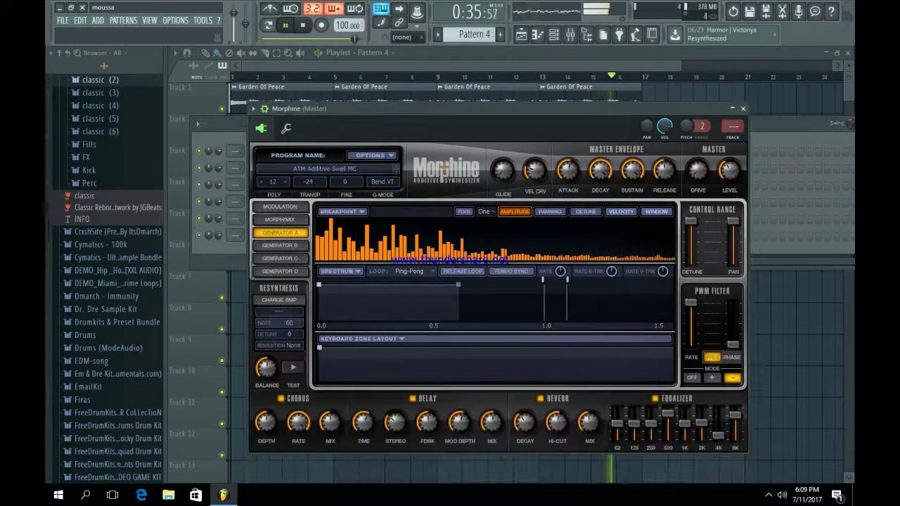
click(444, 170)
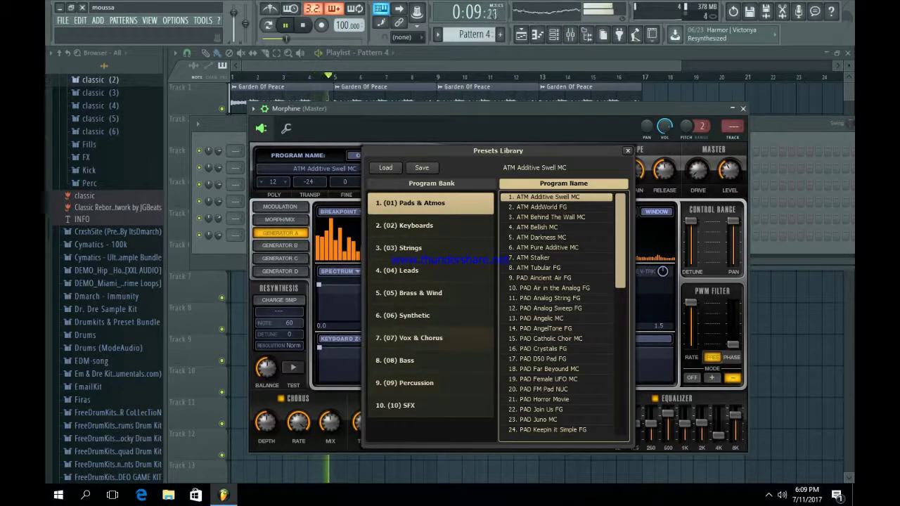
click(430, 293)
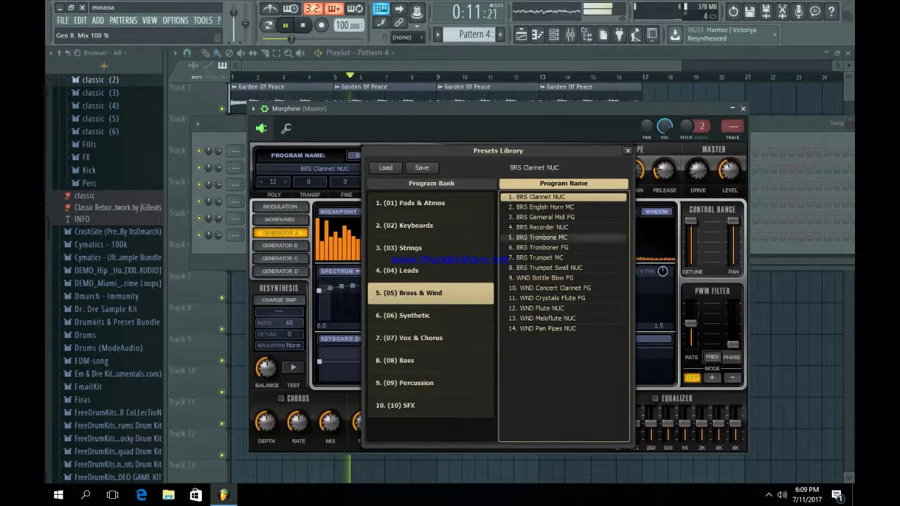
double_click(546, 207)
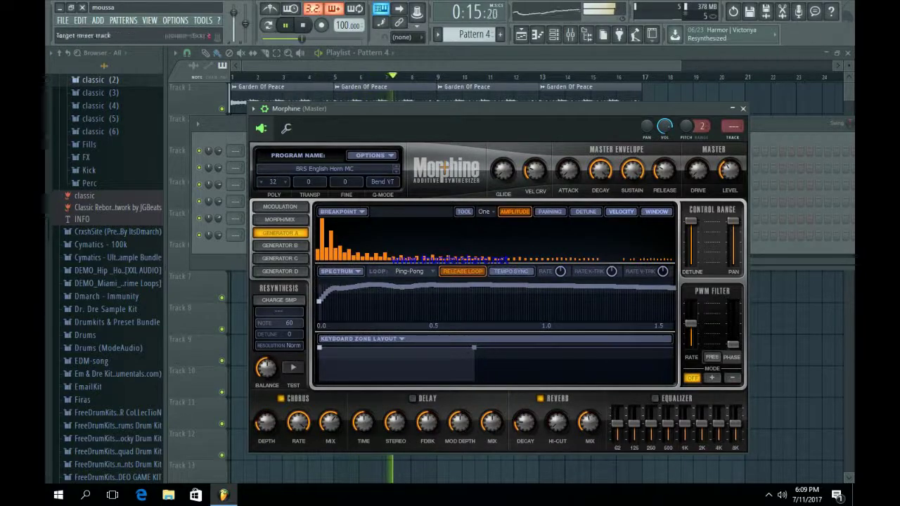
click(742, 108)
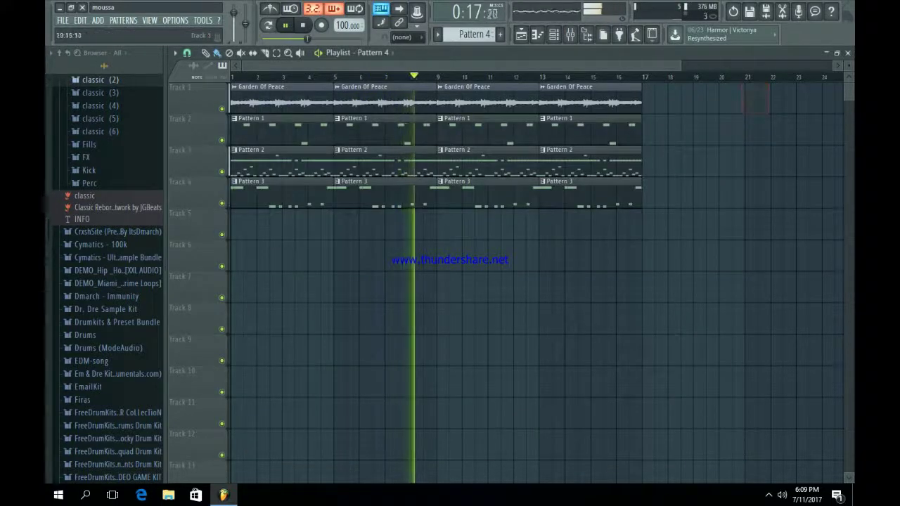
Open Morphine's piano roll, switch playback to pattern mode and place a two-beat D5 note at bar 1
click(554, 35)
right_click(295, 232)
click(319, 236)
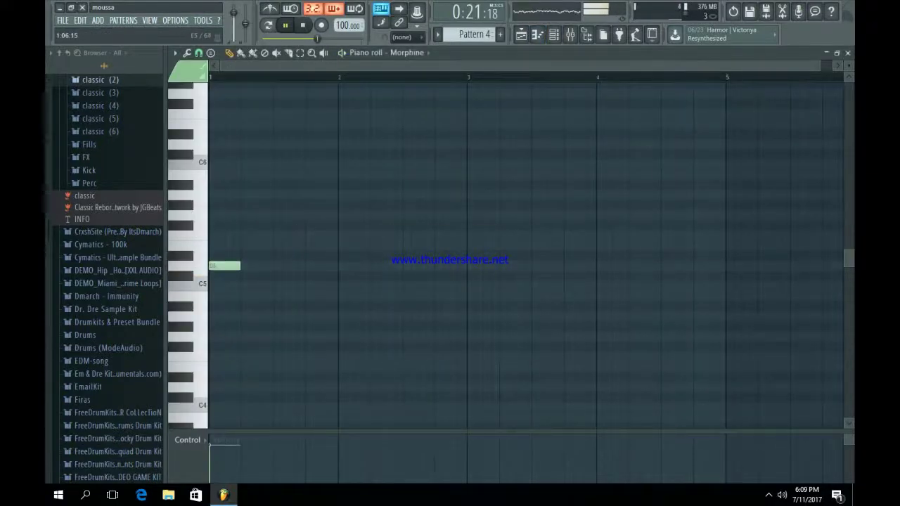
click(268, 25)
key(space)
key(space)
drag(239, 267, 277, 273)
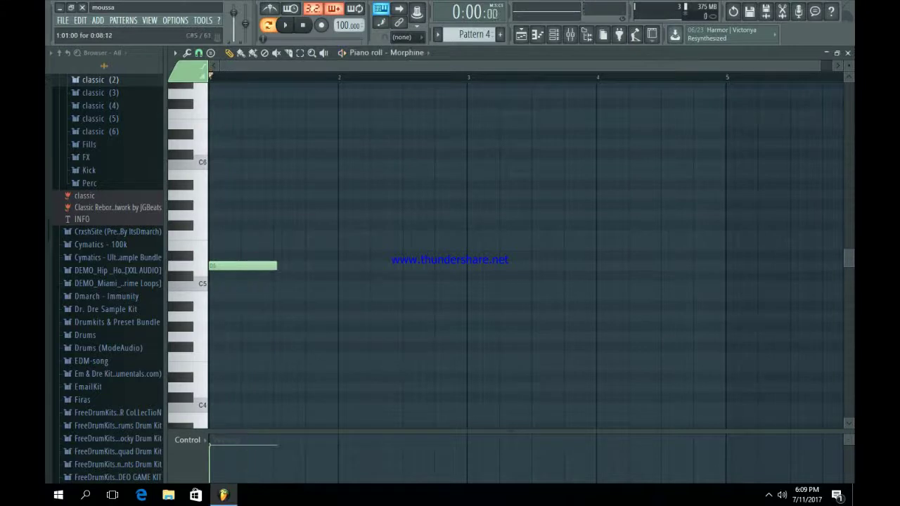
key(space)
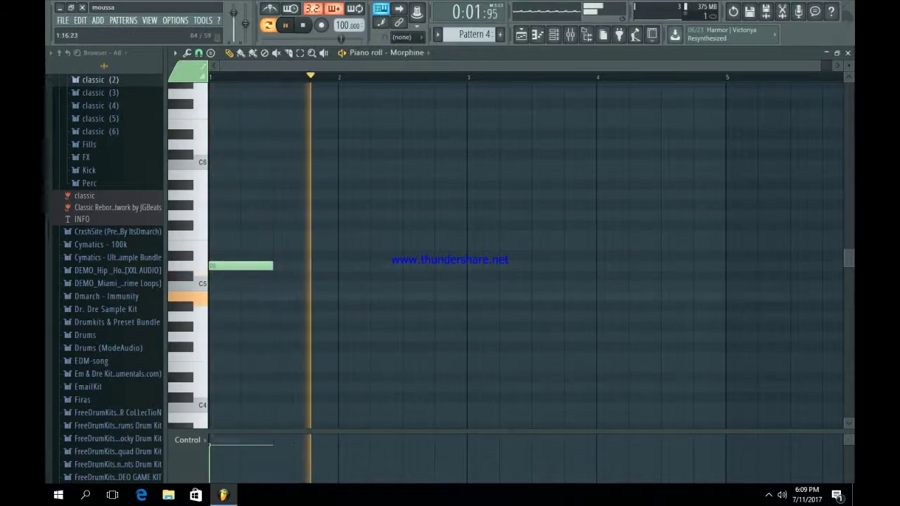
Place two-beat notes at the start of the next bars: B4 at bar 2, C5 at bar 3 and F4 at bar 4
click(341, 297)
key(space)
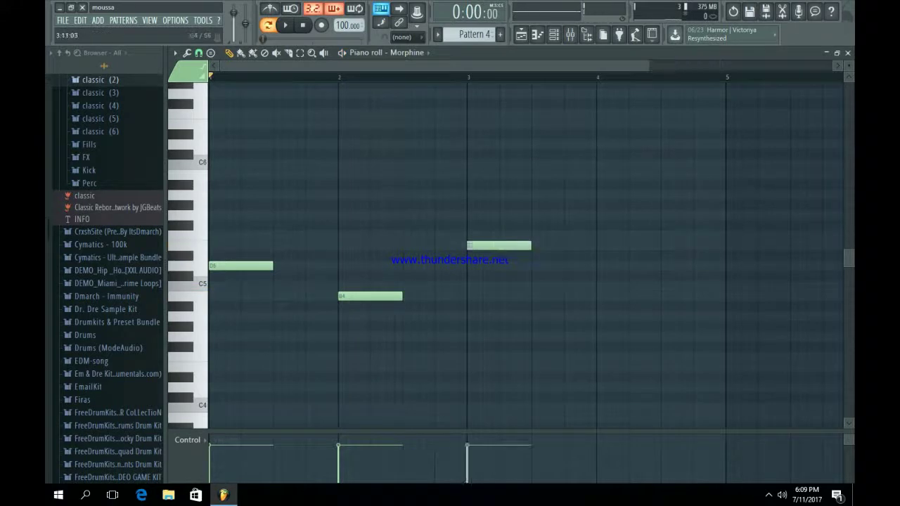
drag(499, 246, 504, 286)
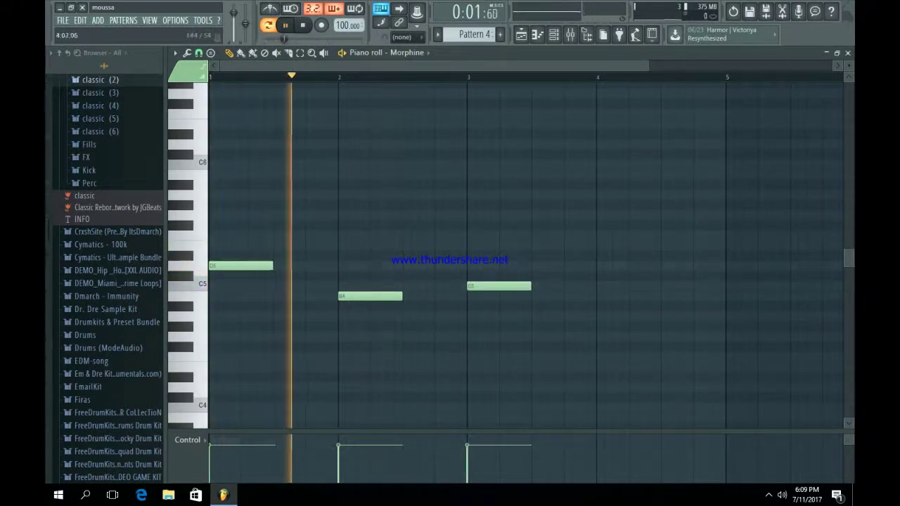
click(608, 326)
mouse_move(608, 327)
mouse_down()
mouse_move(608, 336)
mouse_move(608, 316)
mouse_up()
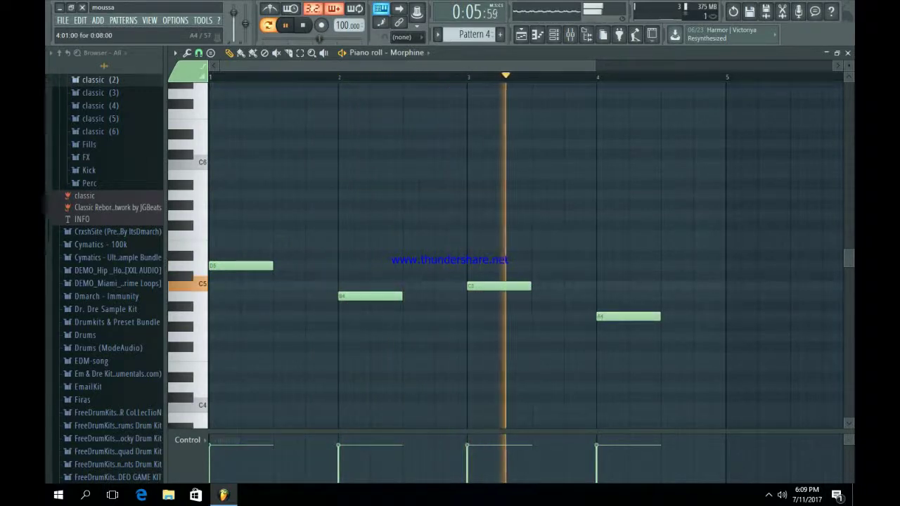
drag(608, 317, 609, 357)
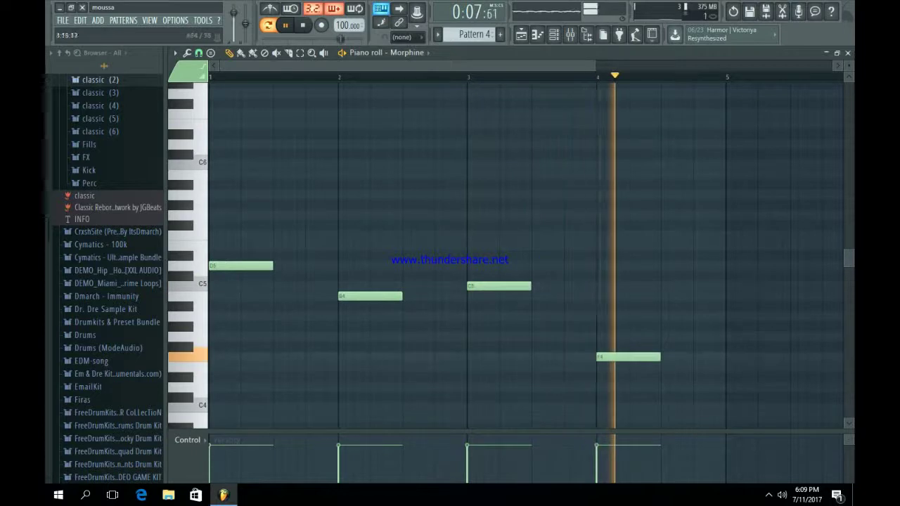
Stop playback and place Pattern 4 at the start of Track 5 in the playlist
key(space)
key(F5)
click(266, 225)
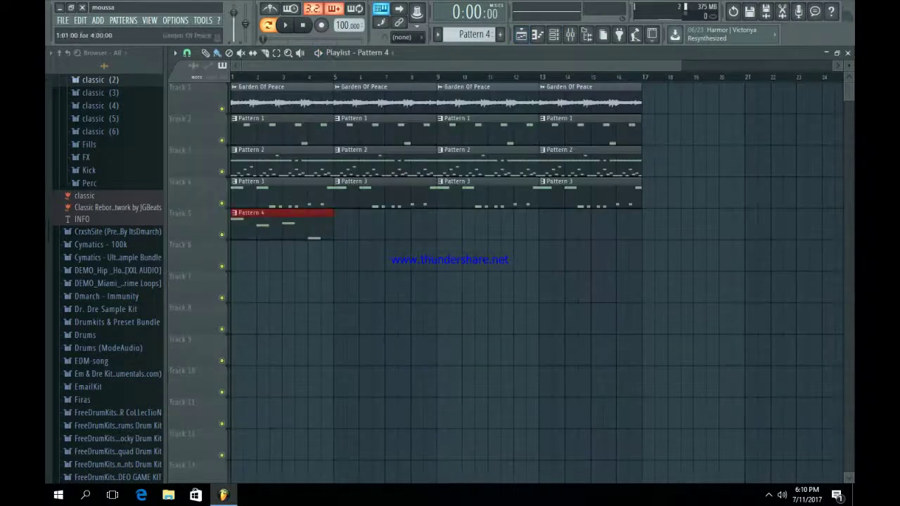
Play back the arrangement, open Pattern 4's notes and move the bar 3 Morphine note to A4
key(space)
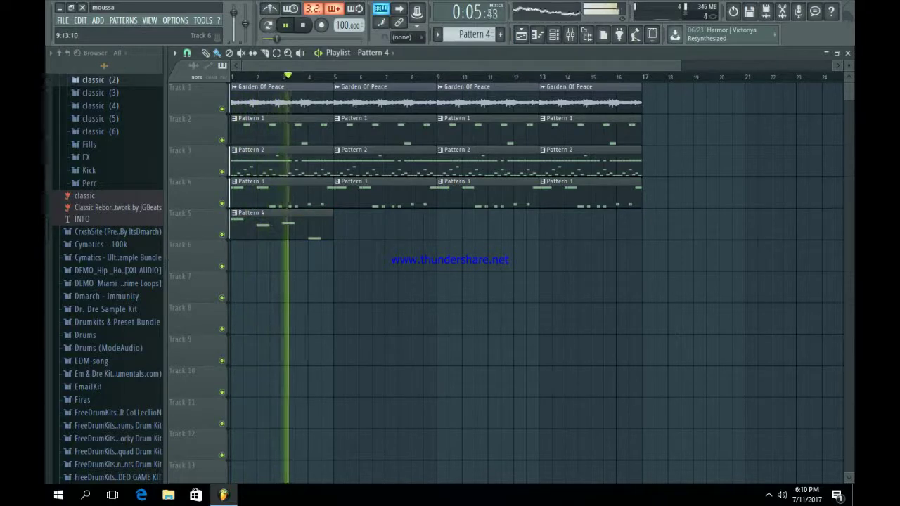
key(space)
double_click(312, 233)
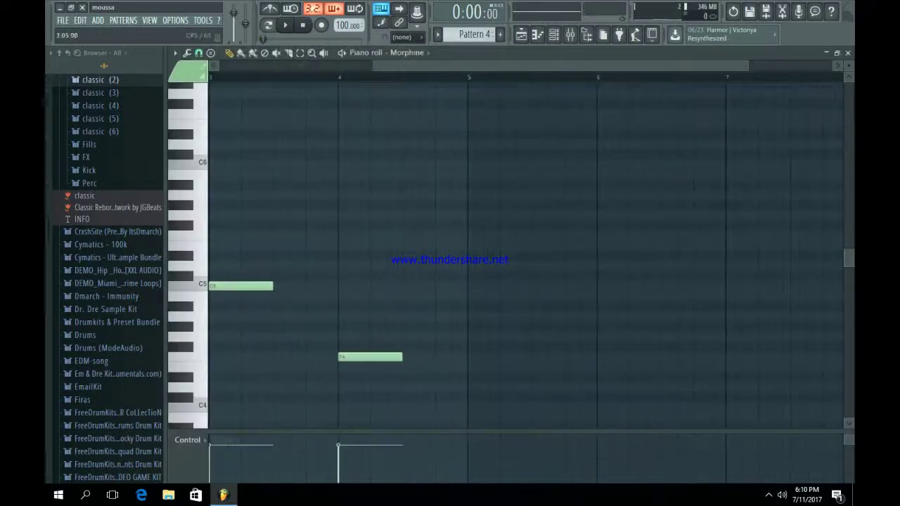
drag(244, 276, 471, 318)
key(space)
right_click(489, 286)
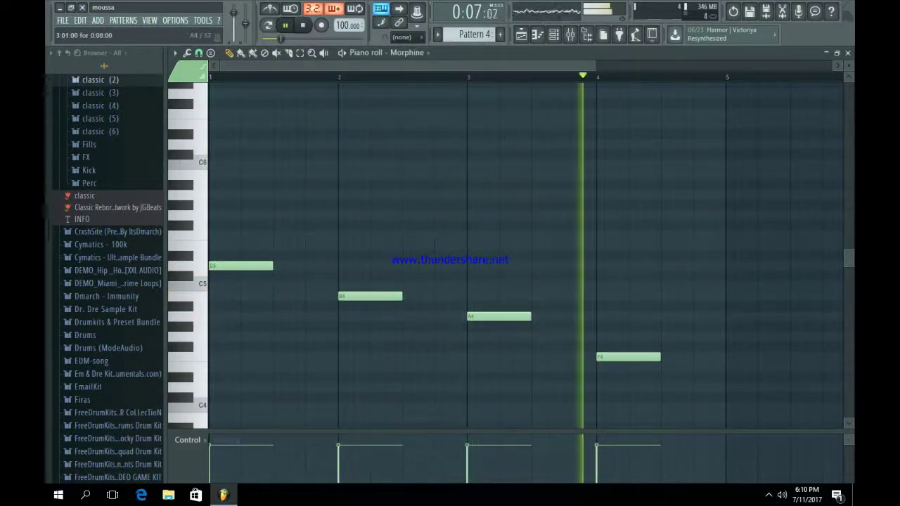
Replace the bar 4 note of the Morphine melody with a two-beat F#4
key(space)
click(603, 346)
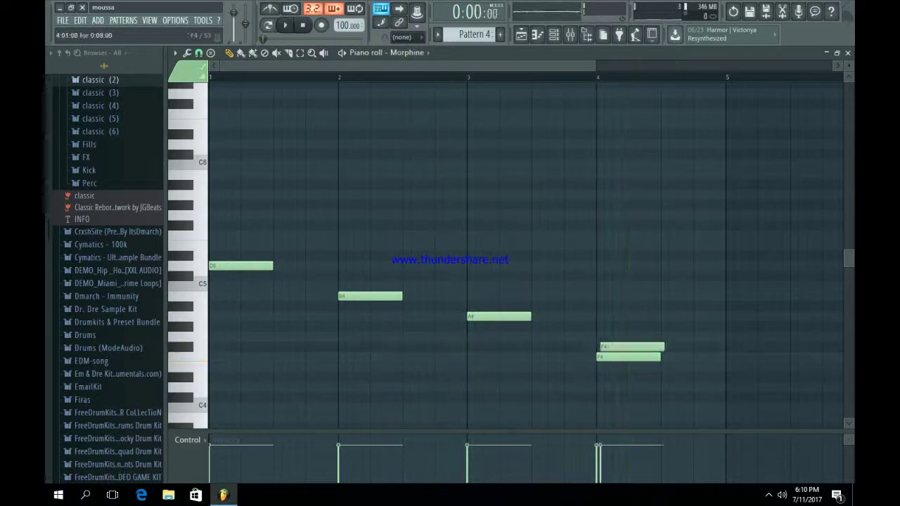
drag(606, 357, 606, 367)
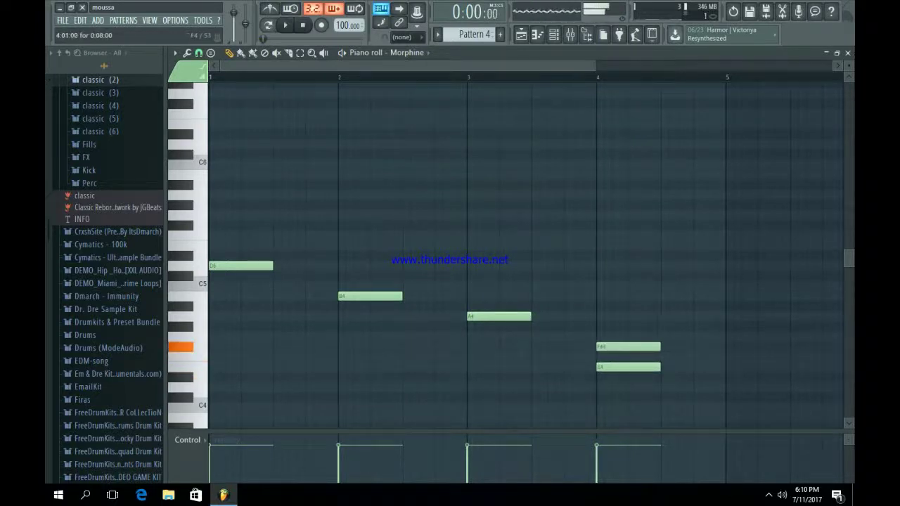
Enlarge the velocity lane, taper the four Morphine notes' velocities downward from bar 1 to bar 4, and return to the playlist
key(space)
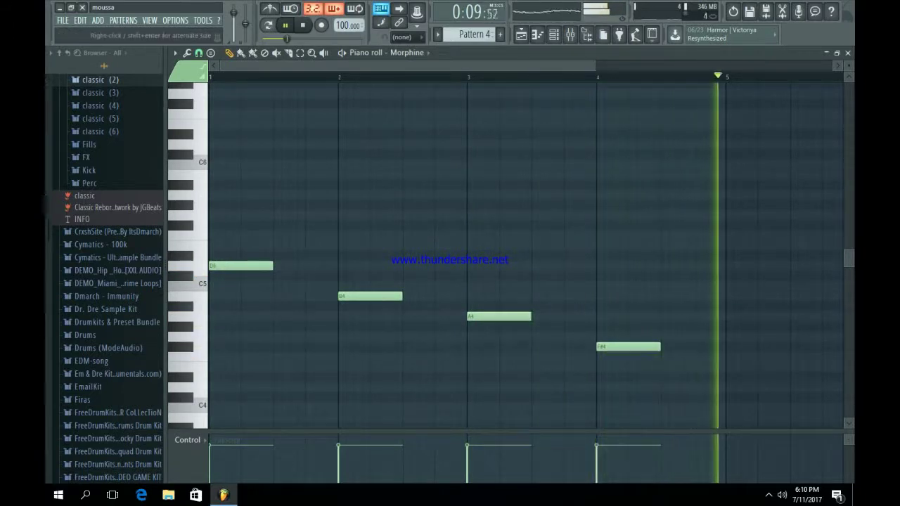
drag(512, 431, 511, 187)
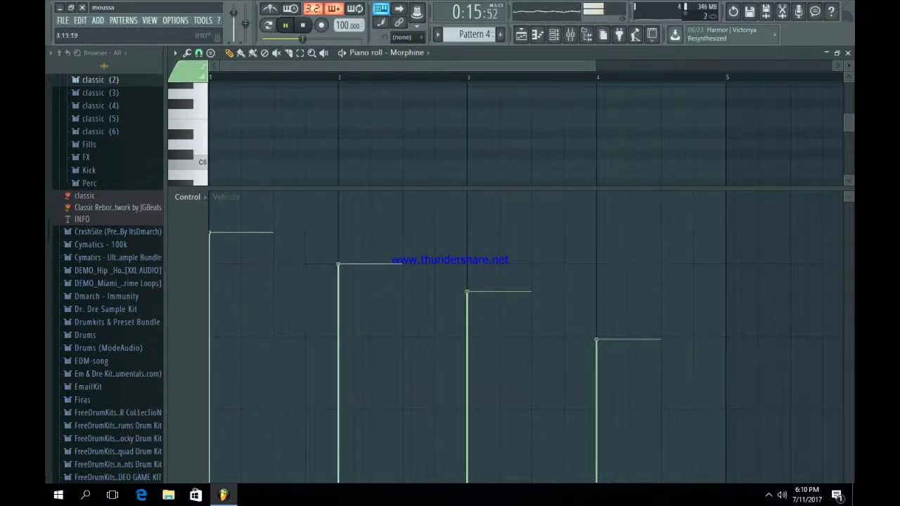
click(521, 34)
key(space)
Repeat the Pattern 4 clip three times along Track 5 to fill all 16 bars
drag(366, 256, 254, 225)
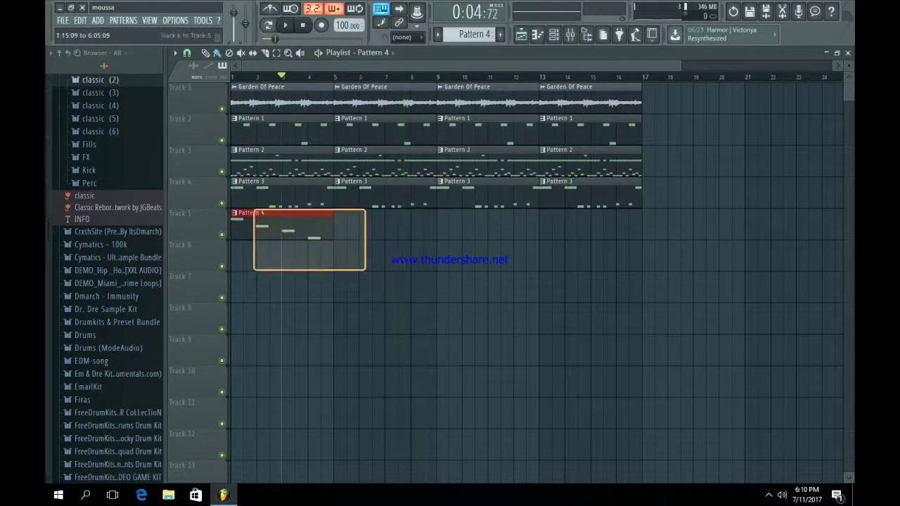
key(ctrl+b)
key(ctrl+b)
key(ctrl+b)
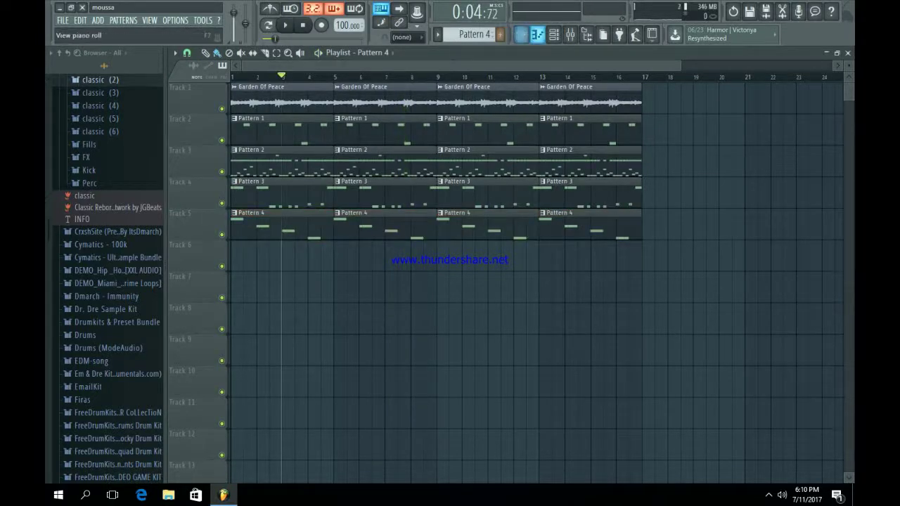
Route the Morphine channel to mixer insert 2
click(554, 34)
click(272, 234)
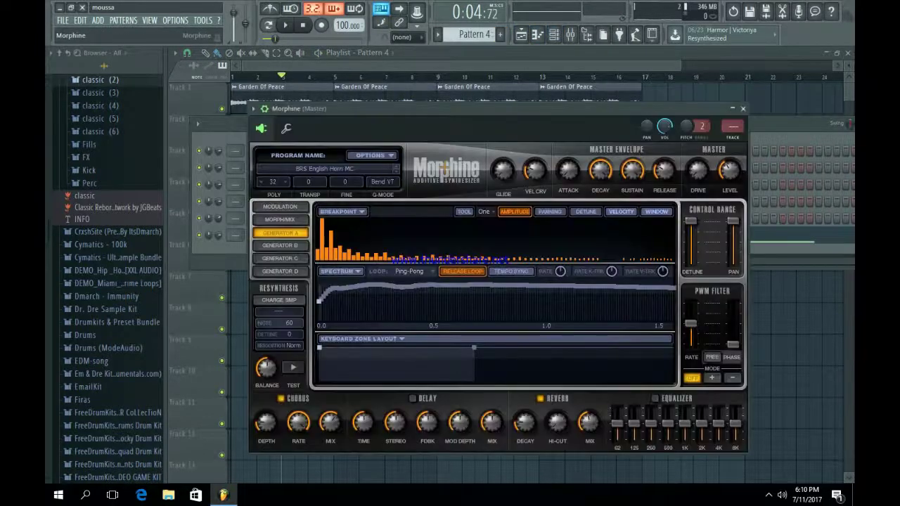
key(ctrl+l)
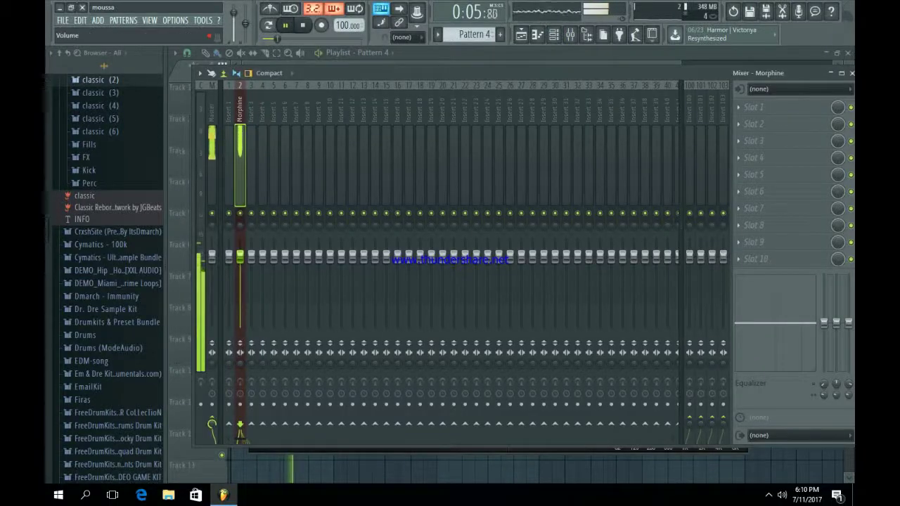
Load Fruity Stereo Shaper in slot 1 of the Morphine insert, apply a preset that offsets delay and phase, and close it
click(754, 107)
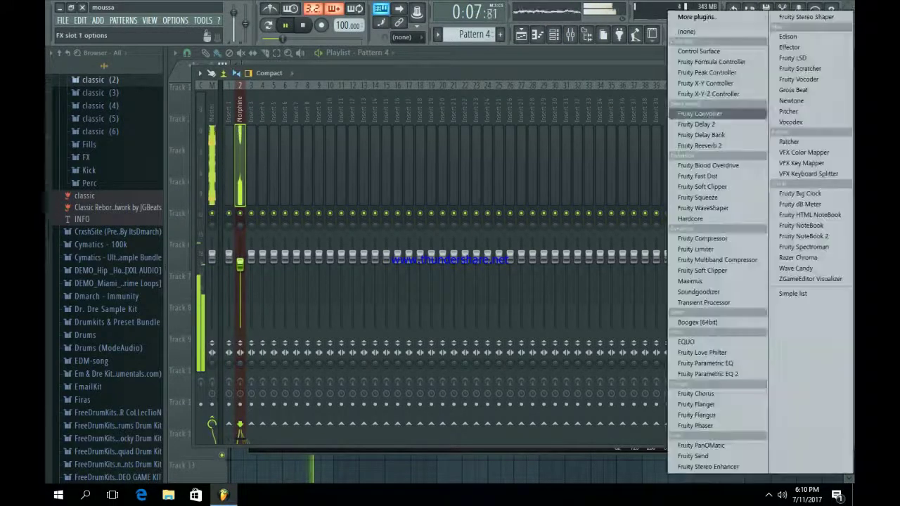
click(807, 16)
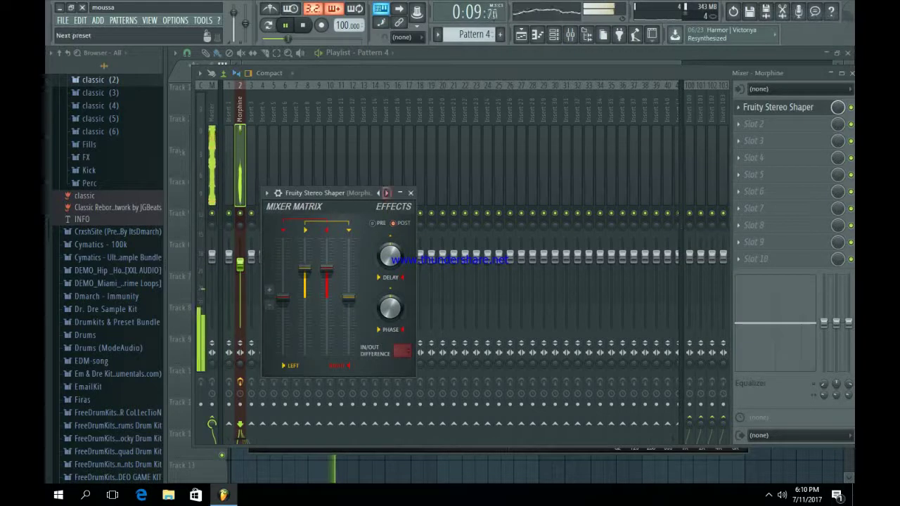
right_click(386, 193)
click(467, 289)
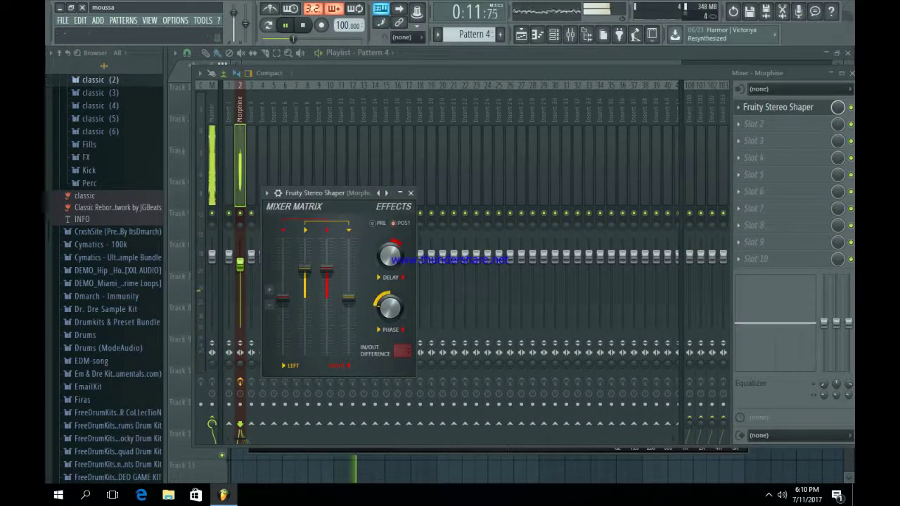
click(410, 193)
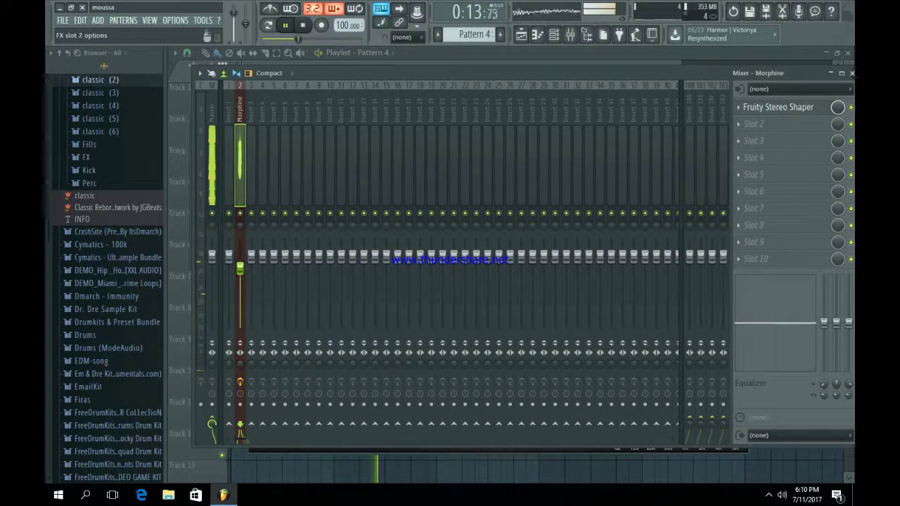
Load Fruity Reeverb 2 in slot 2 of the Morphine insert and close its window
click(774, 124)
click(703, 146)
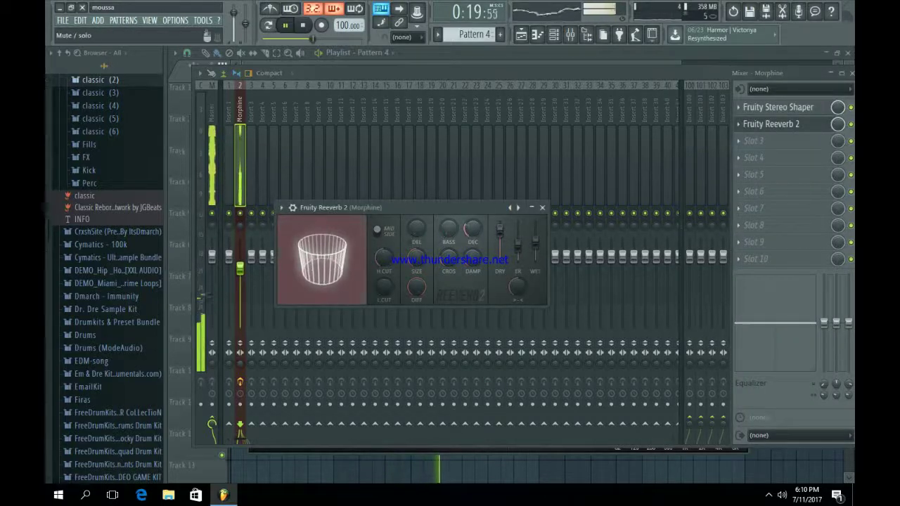
click(542, 208)
Load Fruity Compressor in slot 3 of the Morphine insert with a 7.6:1 ratio, 22.3 ms attack and 1 ms release
click(756, 140)
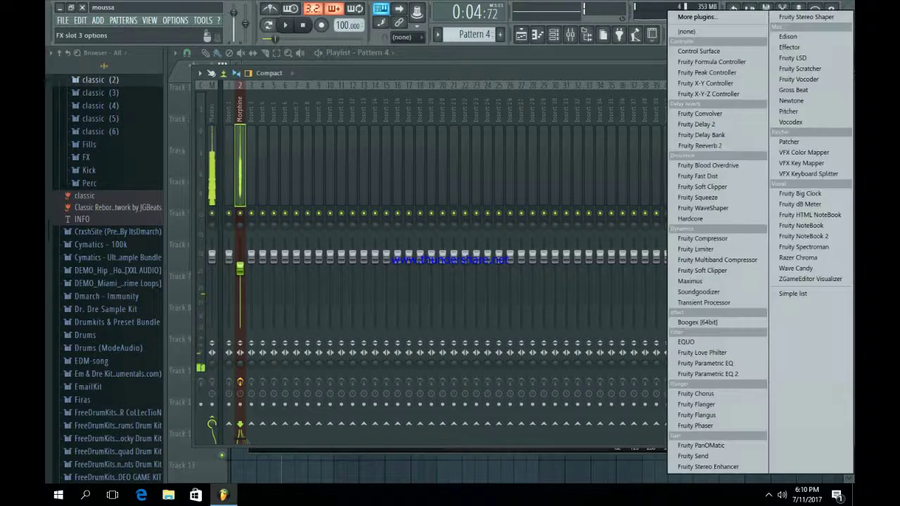
click(703, 187)
click(756, 141)
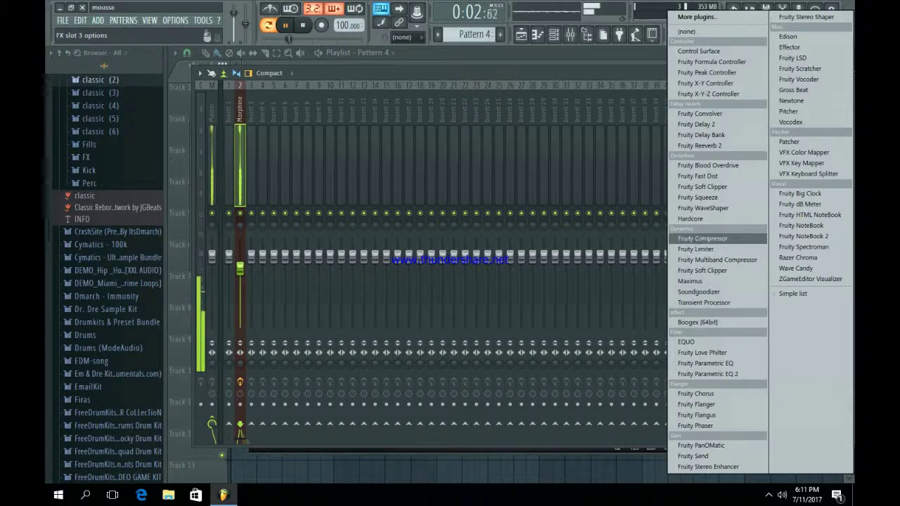
click(702, 239)
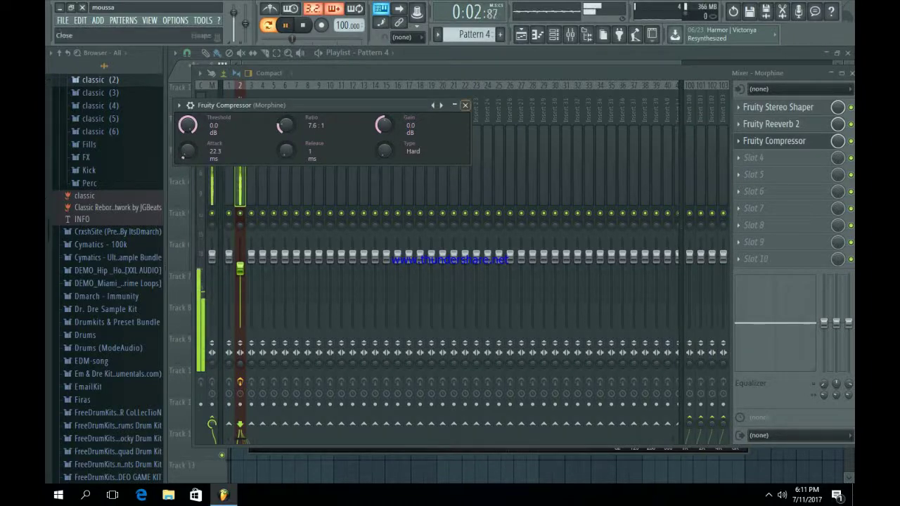
click(465, 105)
Adjust Morphine's master envelope attack, trying 20%, and audition the horn in pattern and song playback
click(553, 35)
click(273, 235)
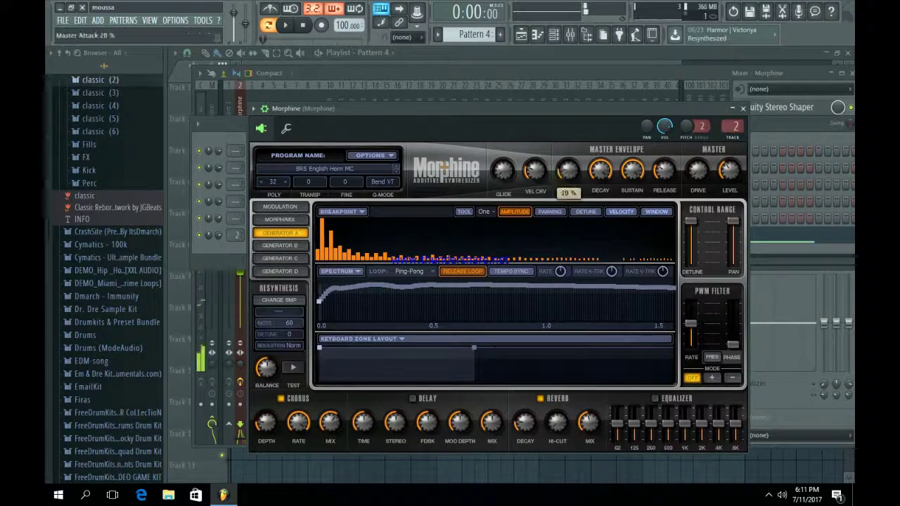
key(space)
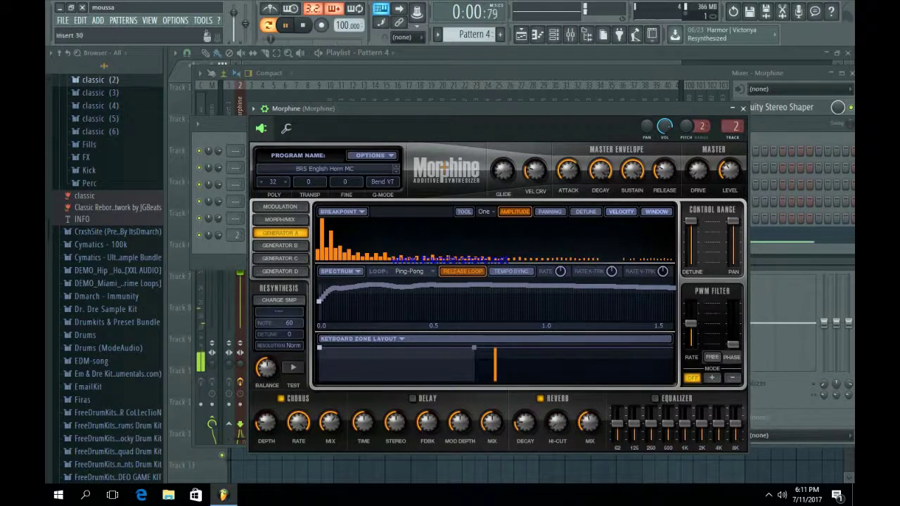
key(F5)
key(space)
key(space)
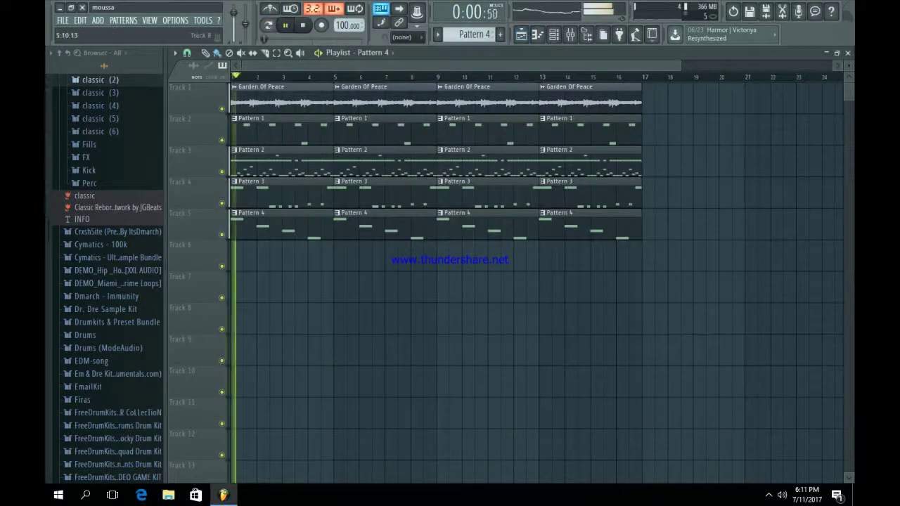
key(space)
Load Fruity Chorus in slot 4 of the Morphine insert, set its mix level to 46%, and switch playback to pattern mode
click(554, 34)
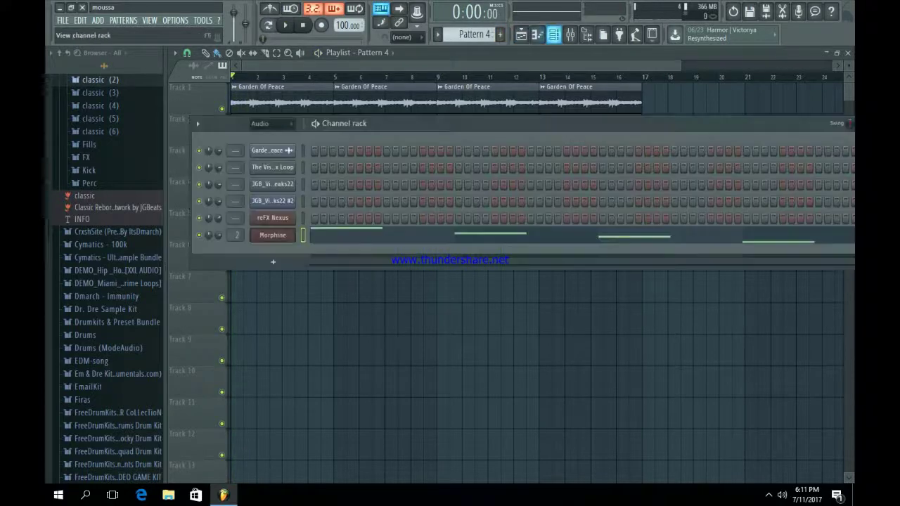
click(273, 235)
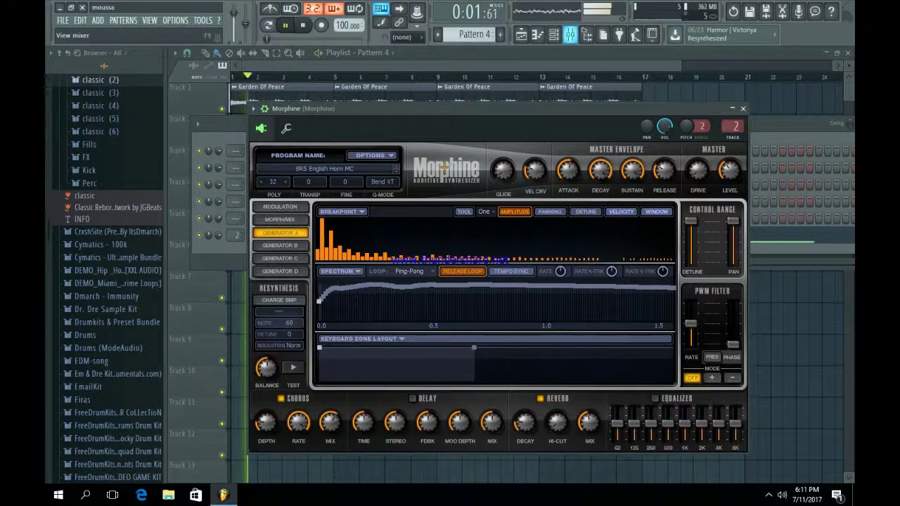
click(570, 35)
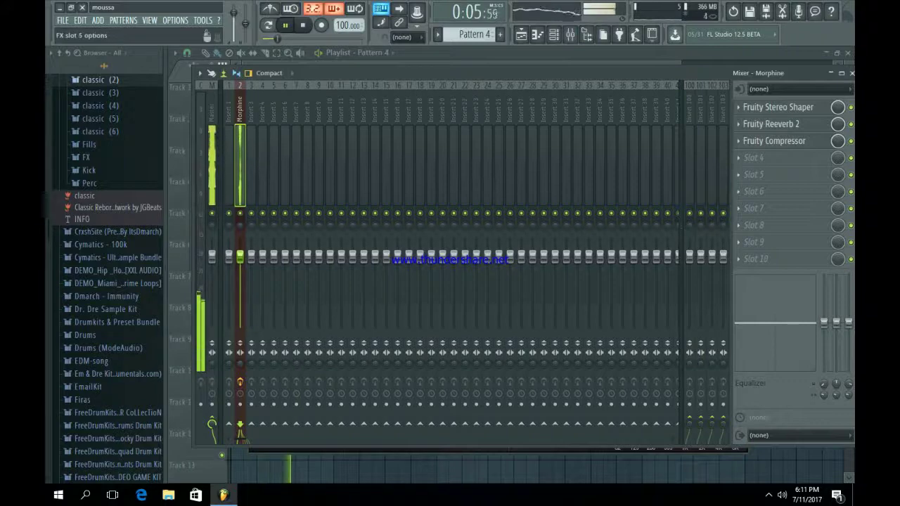
click(754, 158)
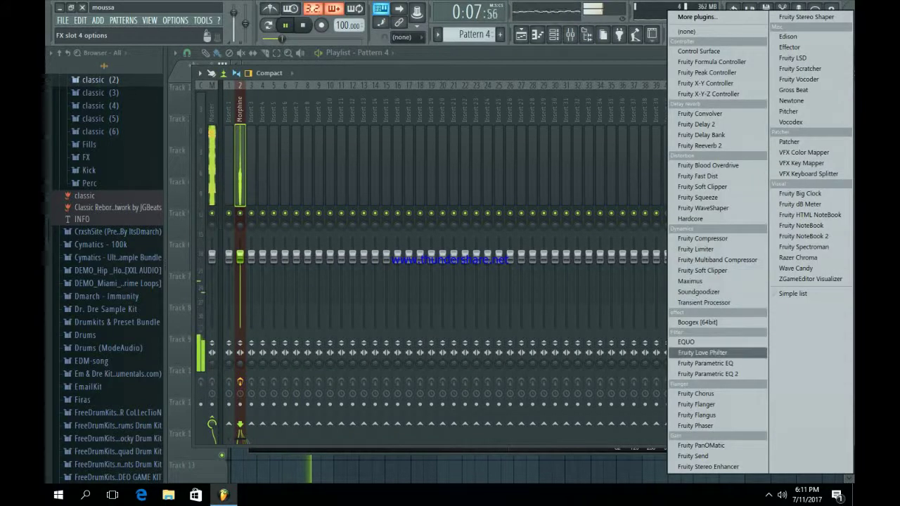
click(696, 394)
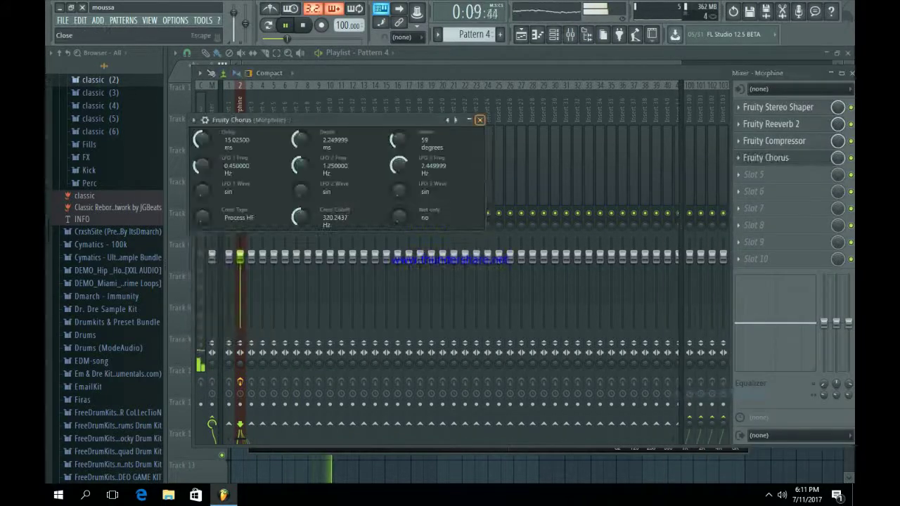
click(480, 119)
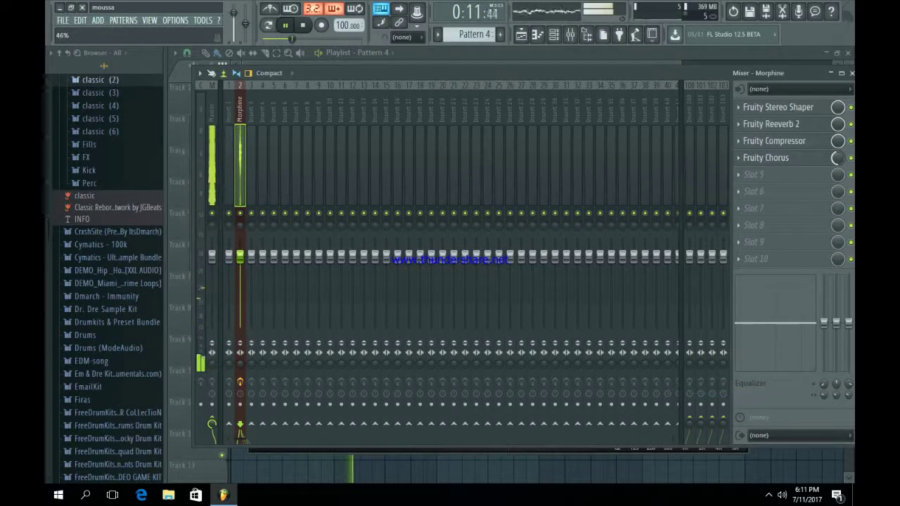
click(268, 26)
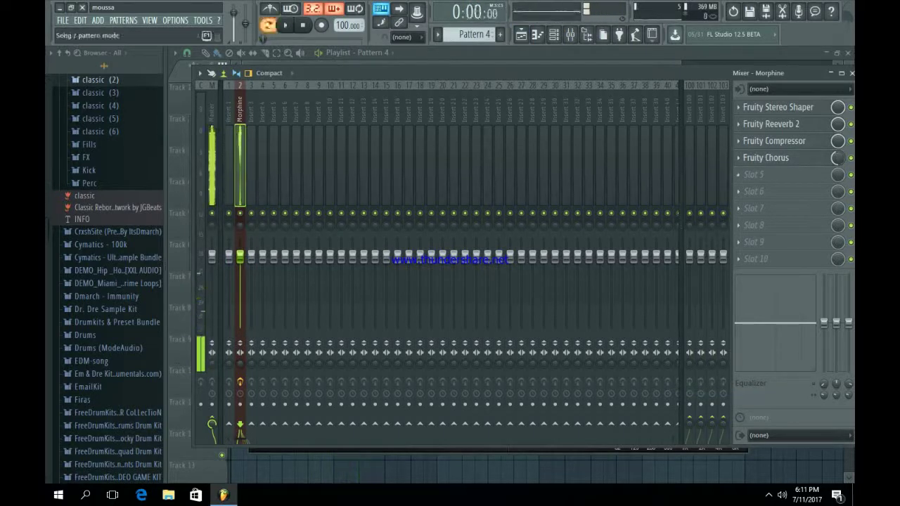
Select every clip in the playlist and repeat the 16-bar arrangement once, starting at bar 17
click(521, 33)
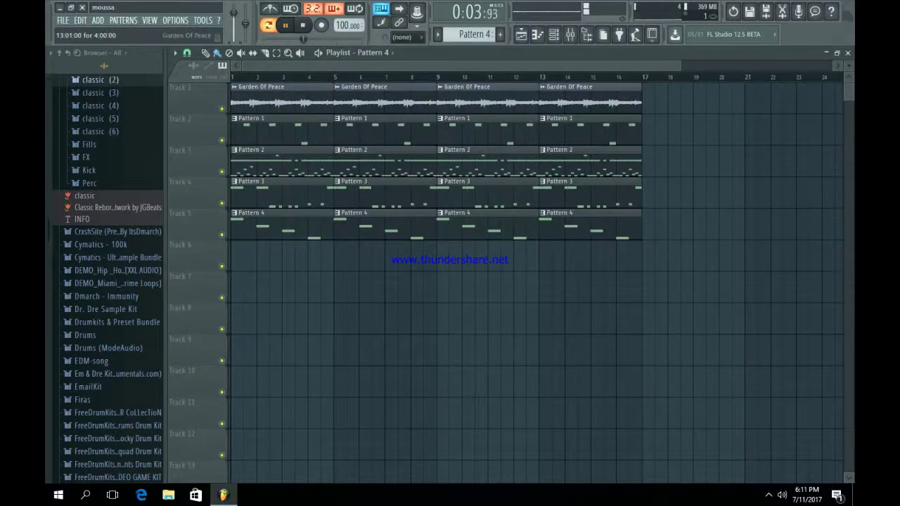
scroll(627, 255, down, 2)
key(ctrl+a)
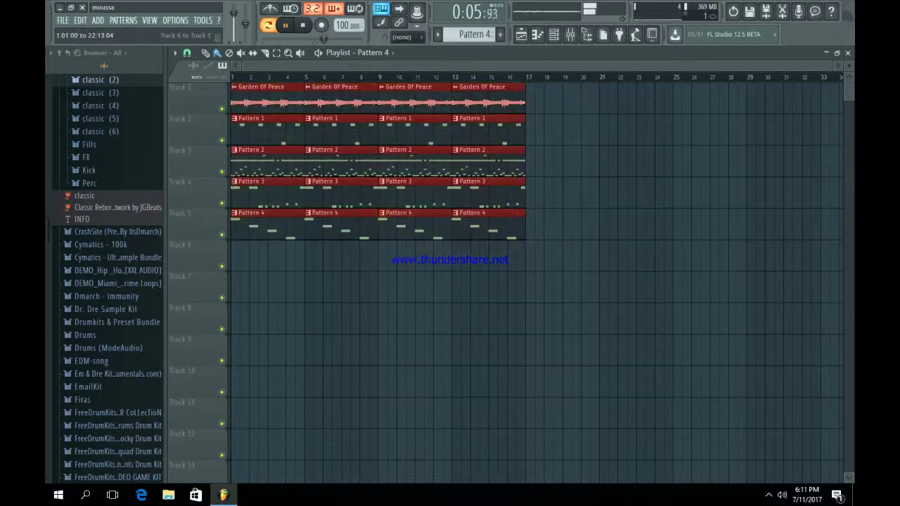
key(ctrl+b)
ctrl+click(416, 319)
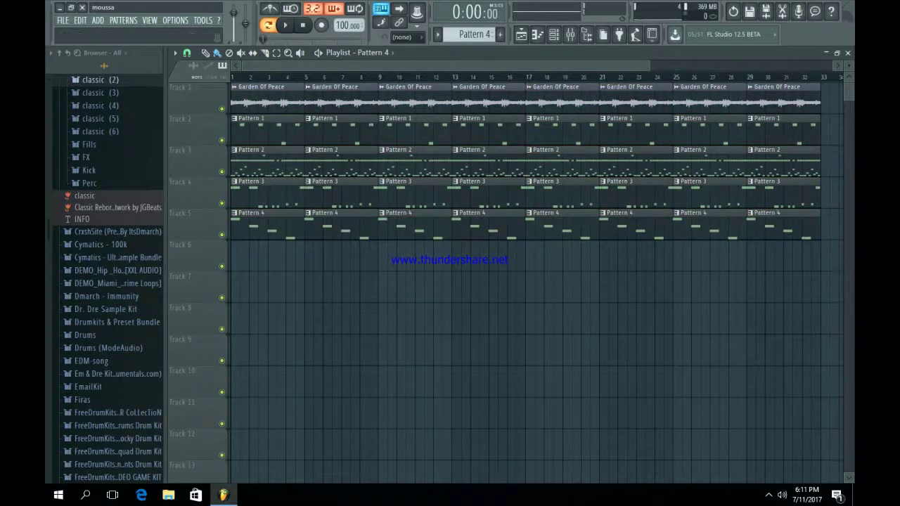
Play the extended 32-bar arrangement from the start in song mode
key(space)
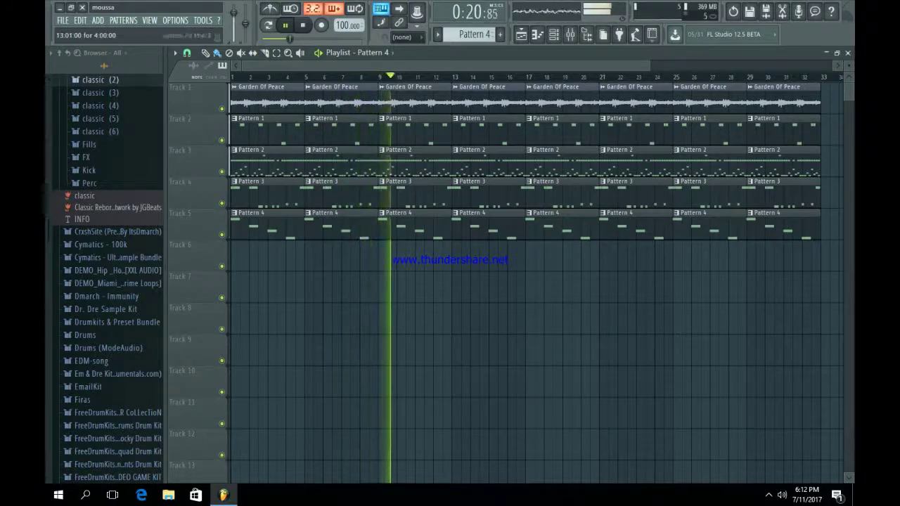
click(554, 34)
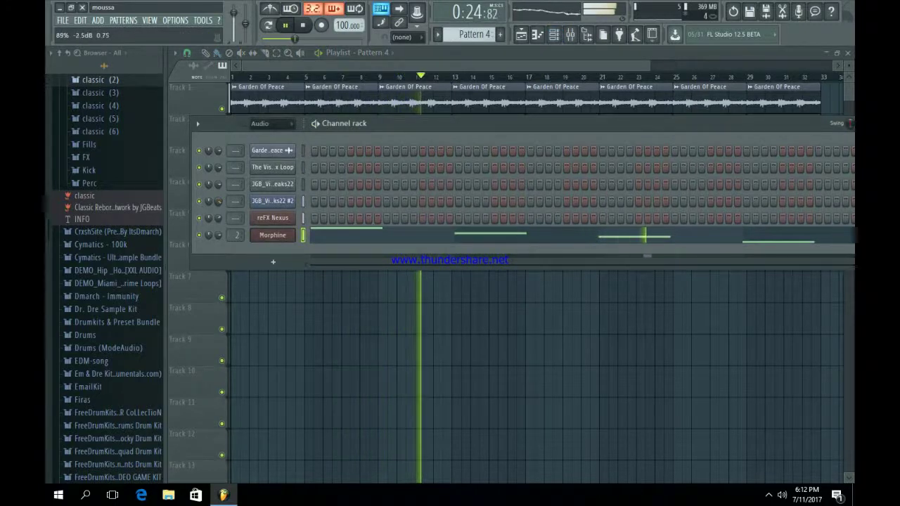
click(274, 262)
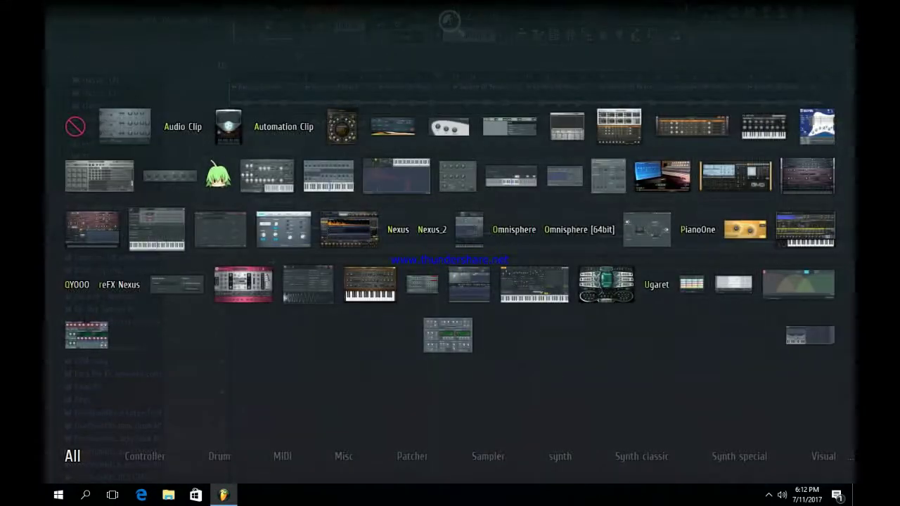
click(364, 348)
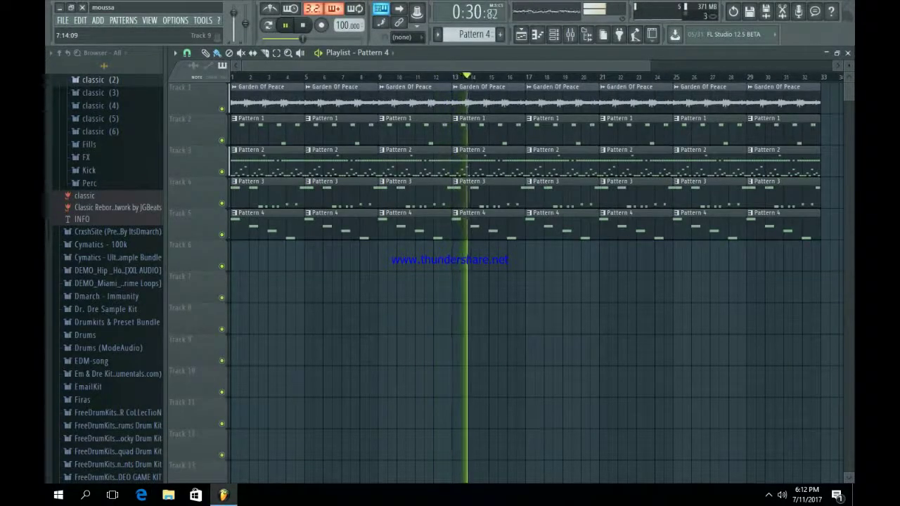
Switch to the empty Pattern 5 and add a second reFX Nexus channel
click(554, 35)
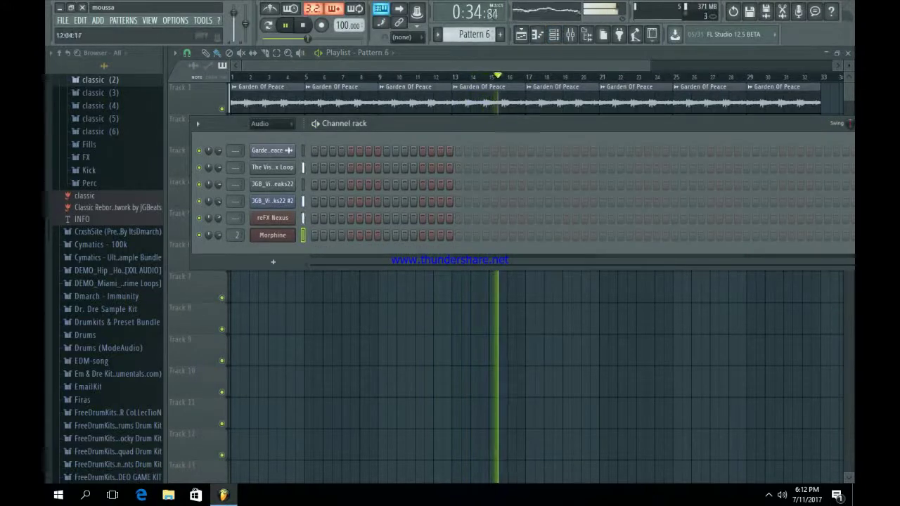
key(KP_Add)
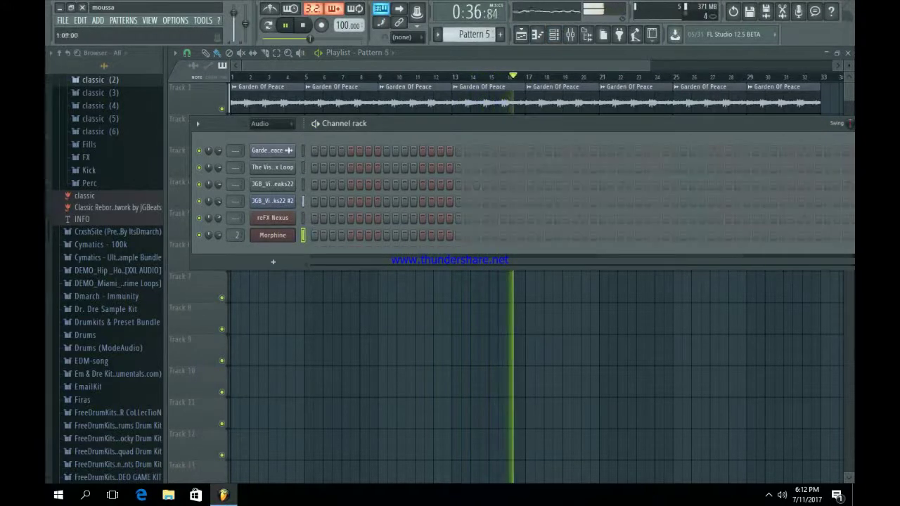
click(273, 262)
click(377, 236)
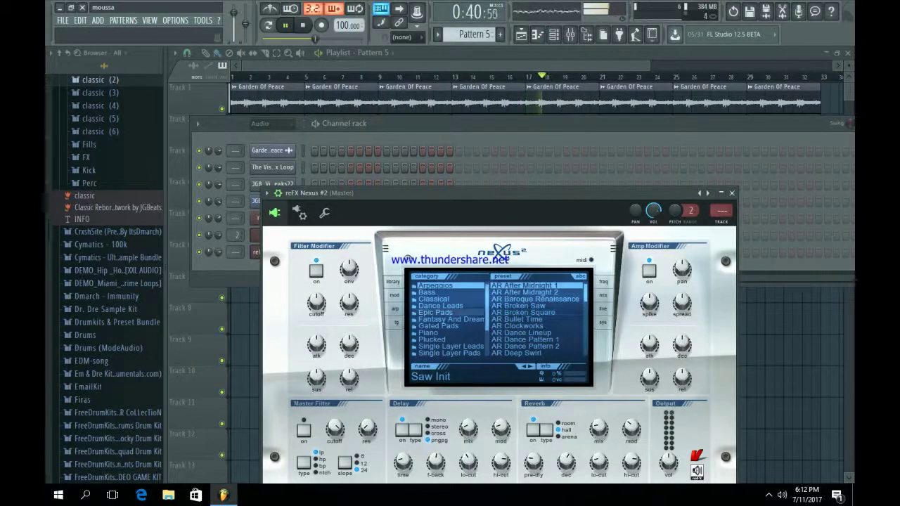
Load the PN Dancepiano 2k7 preset from the Piano category in the new Nexus, audition a note and close the plugin
click(429, 333)
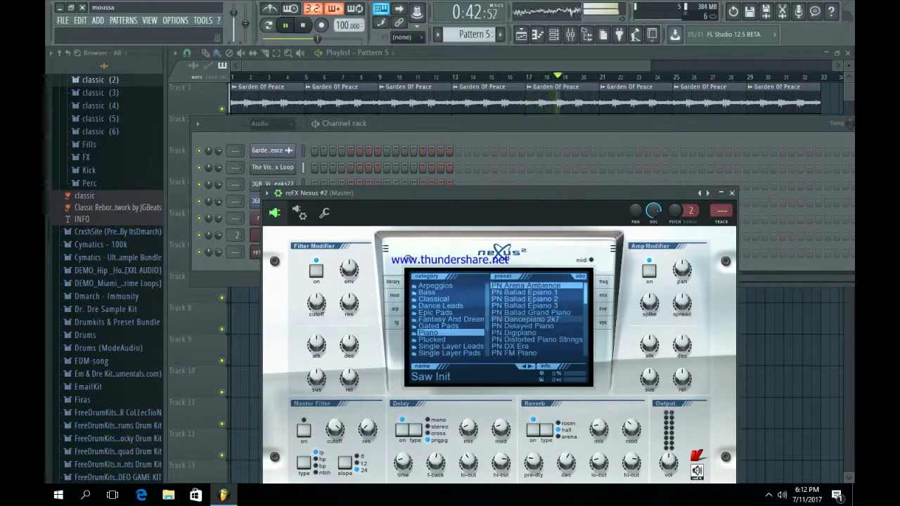
click(526, 319)
key(i)
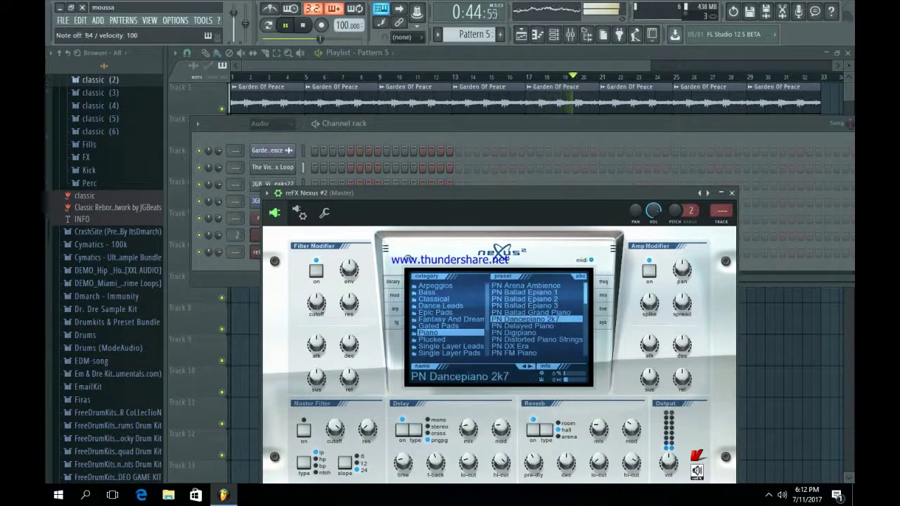
click(732, 193)
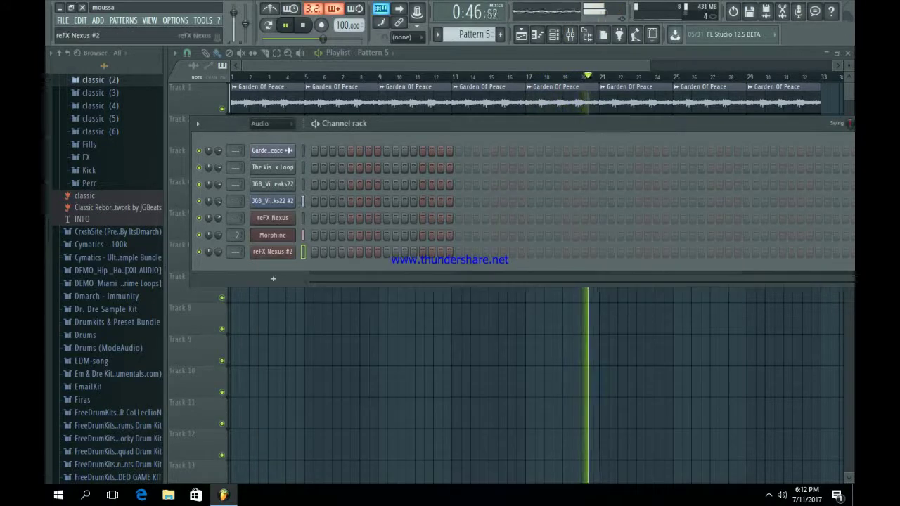
Place a half-bar B4 note at the start of bar 1 in the second Nexus's piano roll and audition it in pattern mode
right_click(275, 251)
click(321, 253)
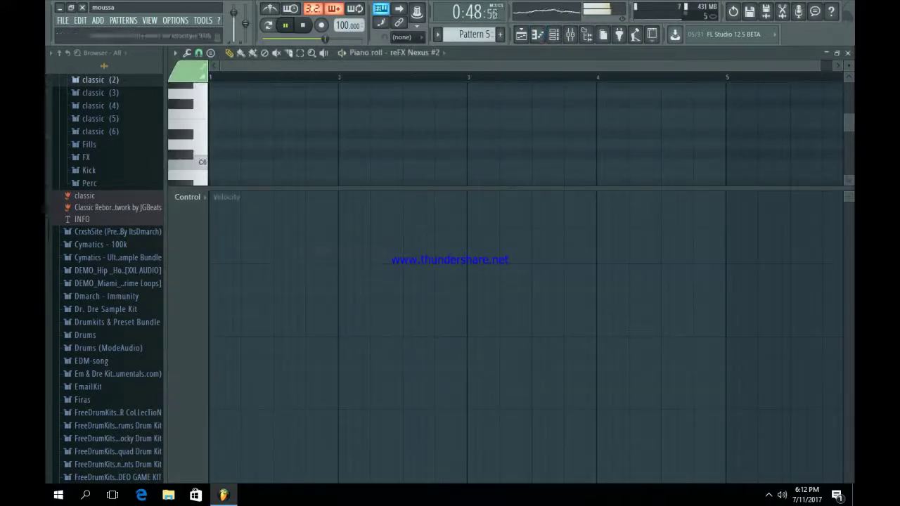
drag(278, 188, 277, 445)
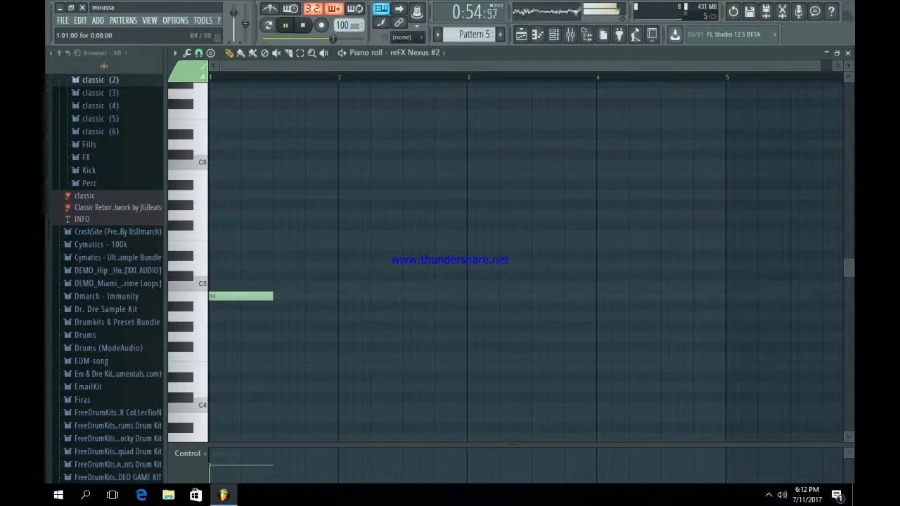
click(268, 25)
key(space)
key(space)
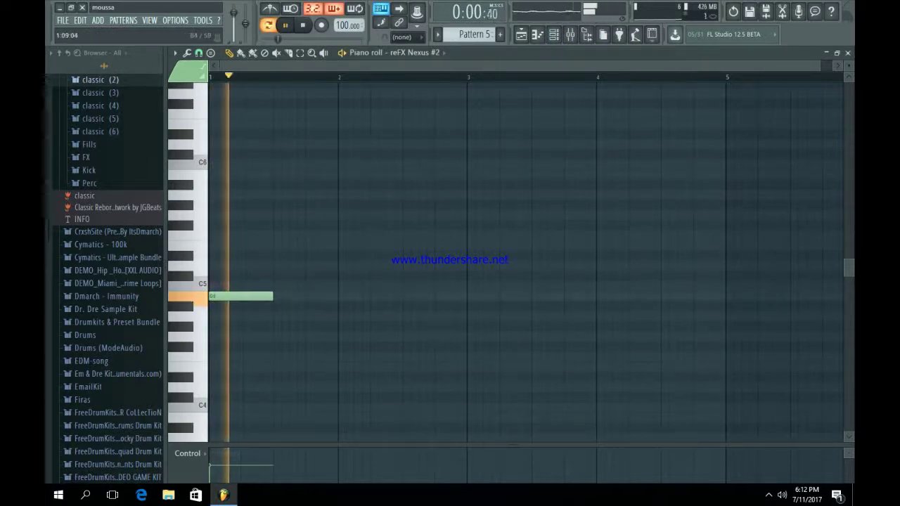
key(space)
Shorten the B4 note to two steps, repeat it as eight notes filling bar 1, and play the pattern
drag(273, 297, 268, 297)
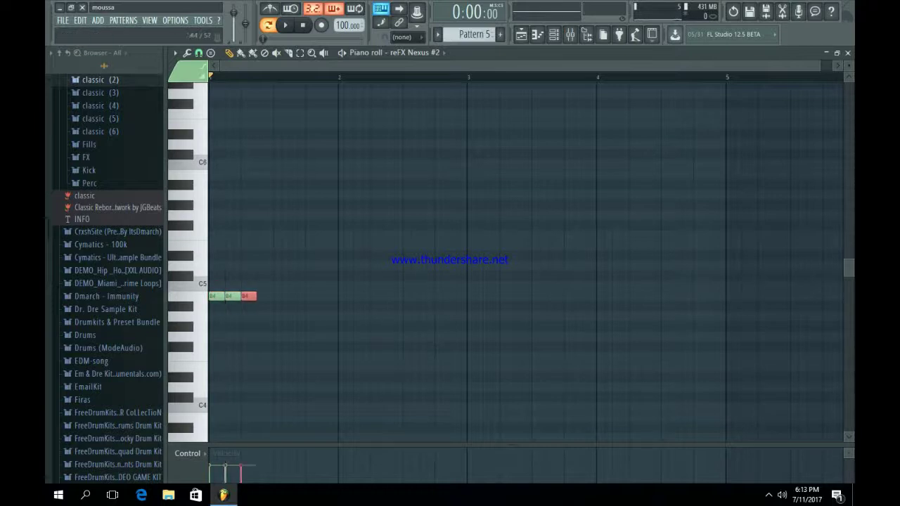
key(ctrl+b)
key(space)
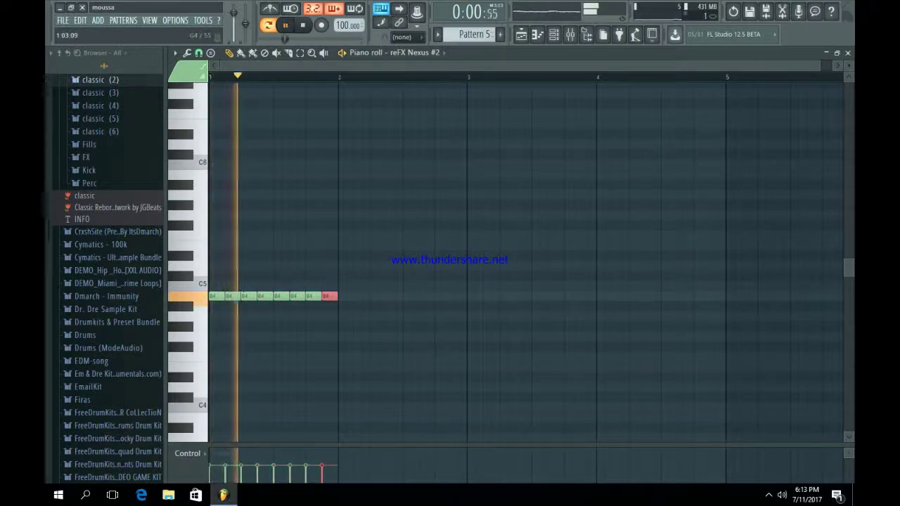
Add eight two-step F#4 notes beneath the B4 notes across bar 1, auditioning the harmony along the way
ctrl+click(294, 346)
key(space)
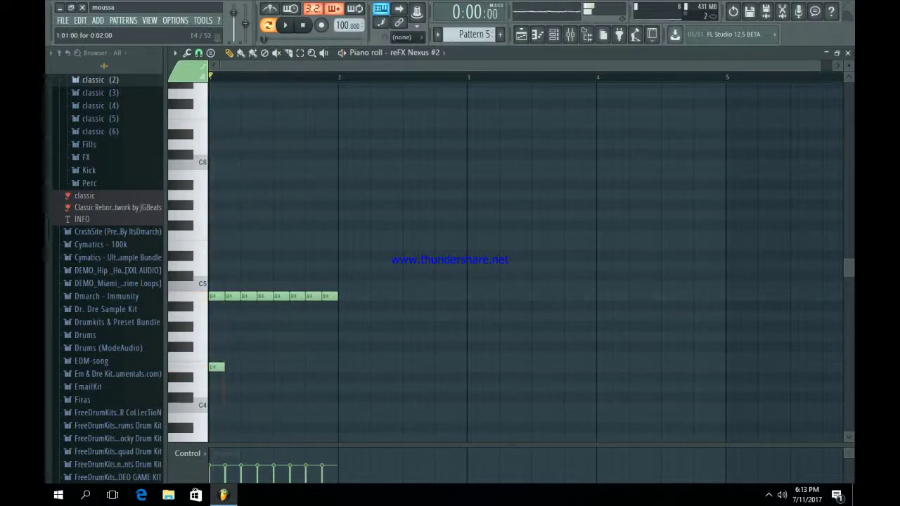
key(space)
click(229, 347)
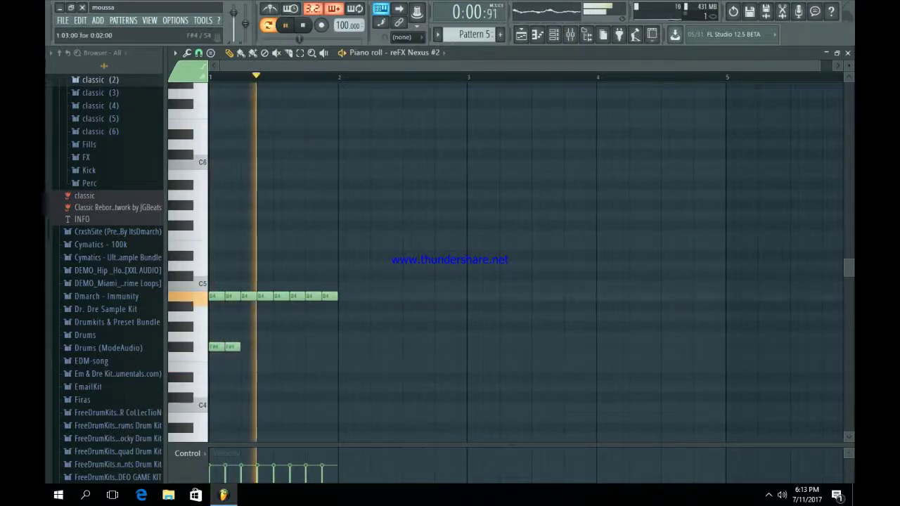
key(space)
key(space)
click(248, 347)
drag(249, 346, 256, 346)
key(space)
click(285, 347)
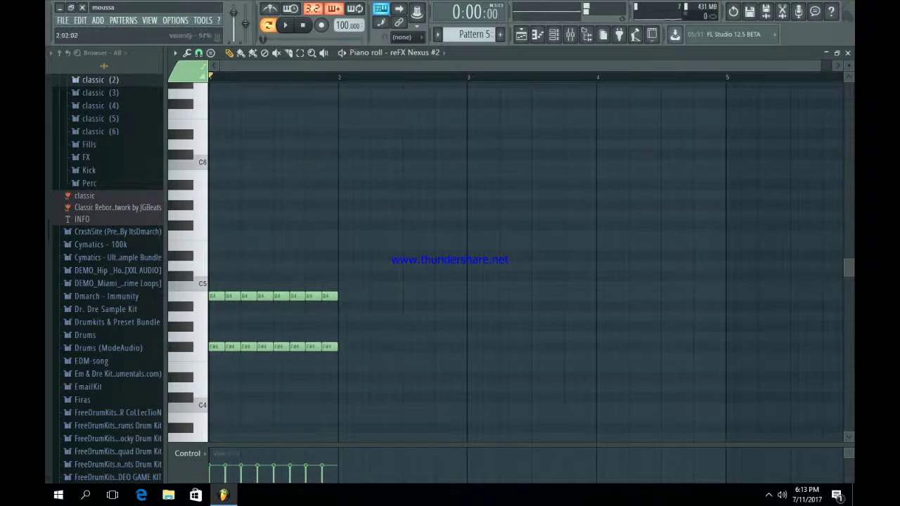
Shape the note velocities into a rising ramp across bar 1, audition it, and redraw the ramp at a lower level
drag(511, 444, 512, 189)
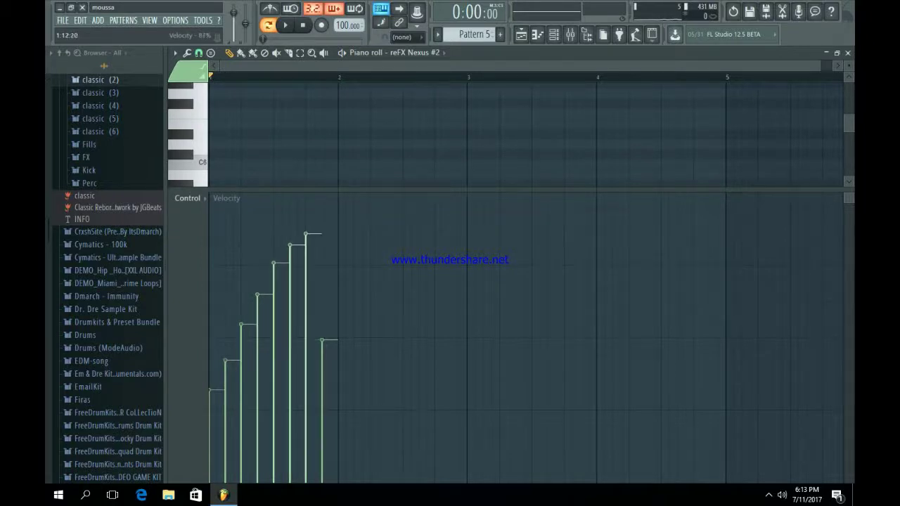
key(space)
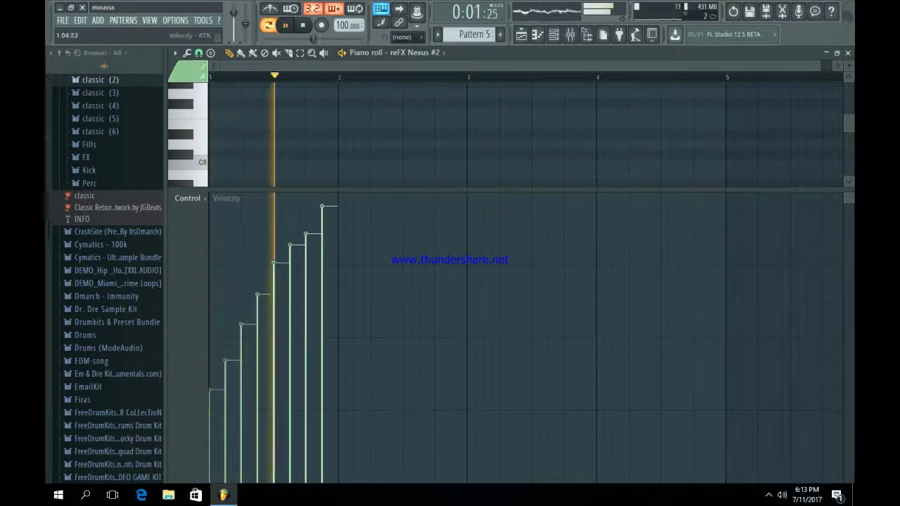
mouse_move(213, 416)
mouse_down()
mouse_move(249, 385)
mouse_move(326, 285)
mouse_up()
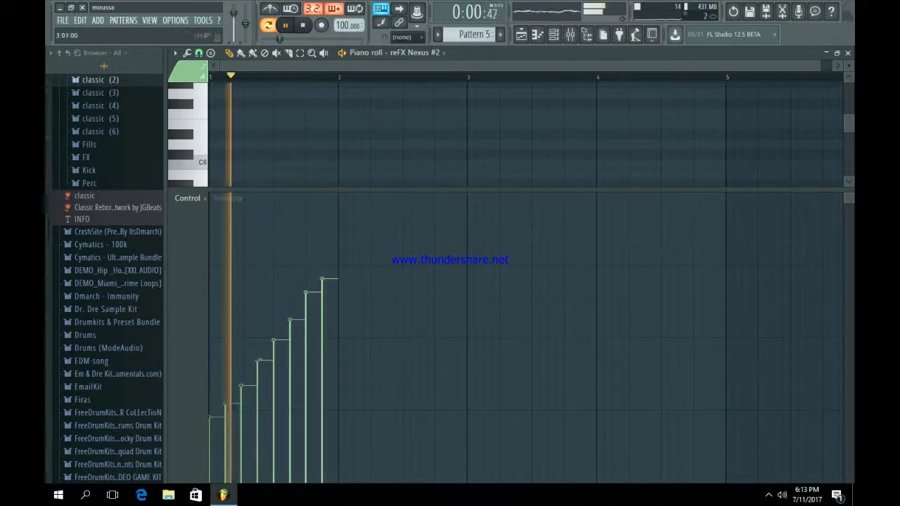
key(space)
Reopen the second Nexus and audition the PN Ballad Grand Piano, PN Arena Ambience and PN FM Piano presets with the pattern
key(F6)
click(273, 252)
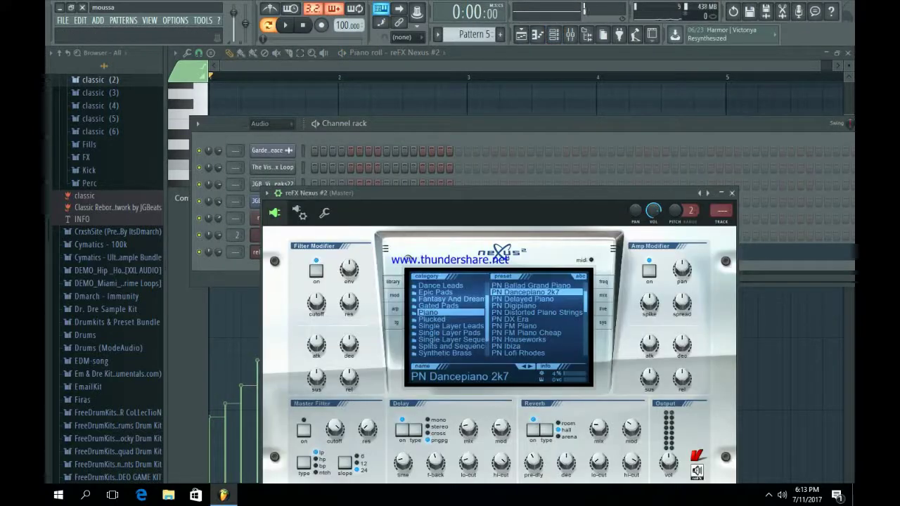
key(space)
key(space)
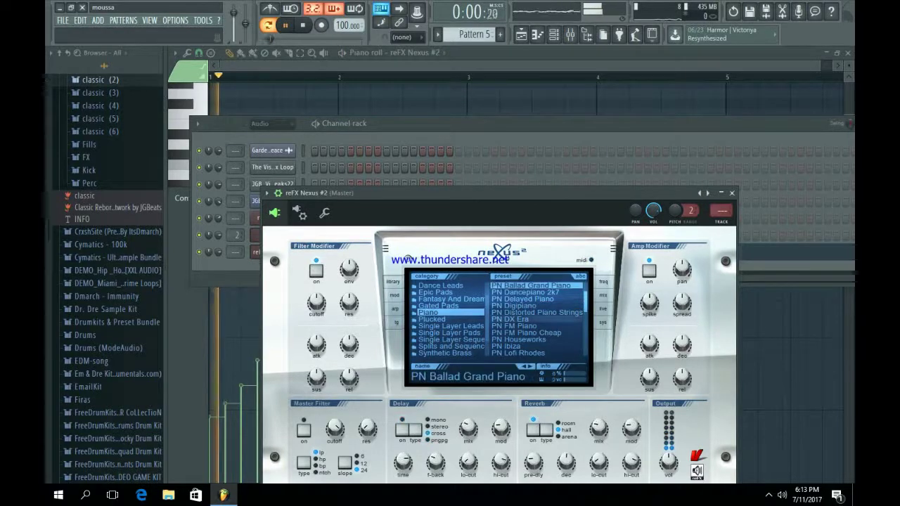
key(space)
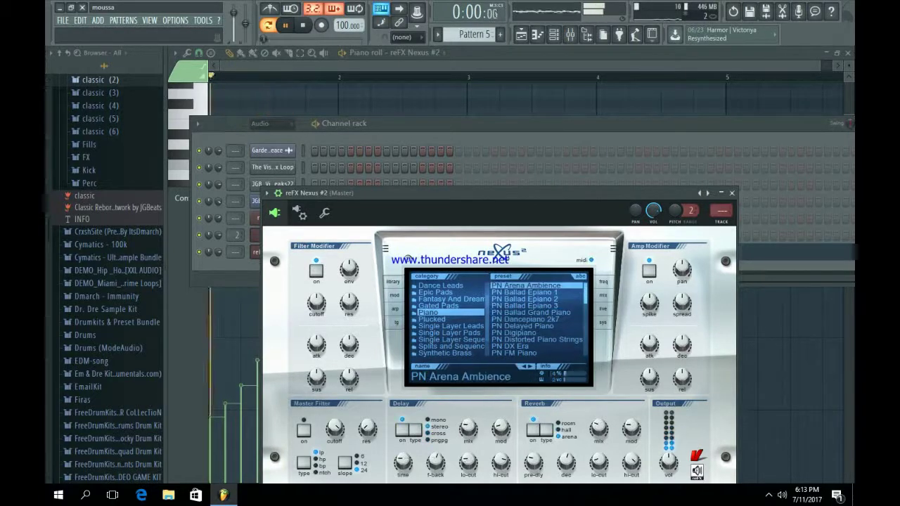
scroll(539, 326, down, 2)
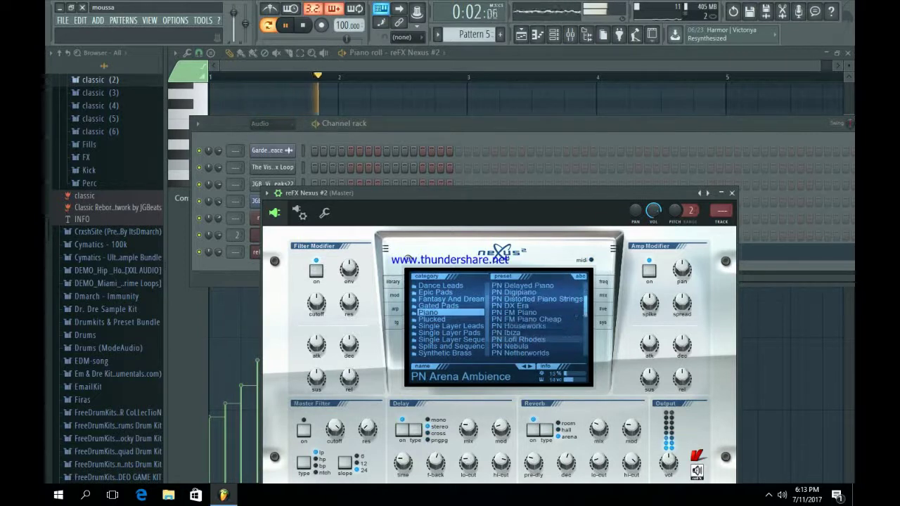
key(space)
key(space)
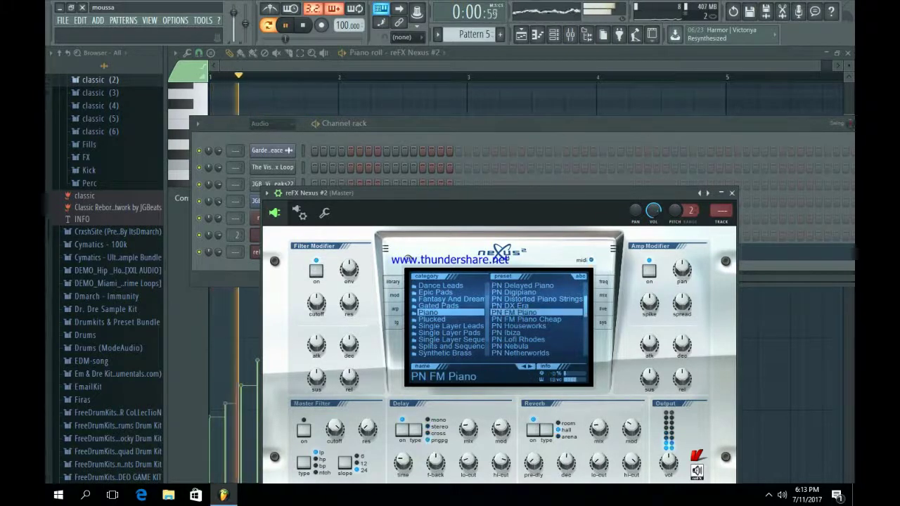
Audition the soft variant of the Nexus Grandpiano preset, load PN Nexus Grandpiano instead, and play the pattern with it
scroll(538, 319, down, 2)
click(538, 340)
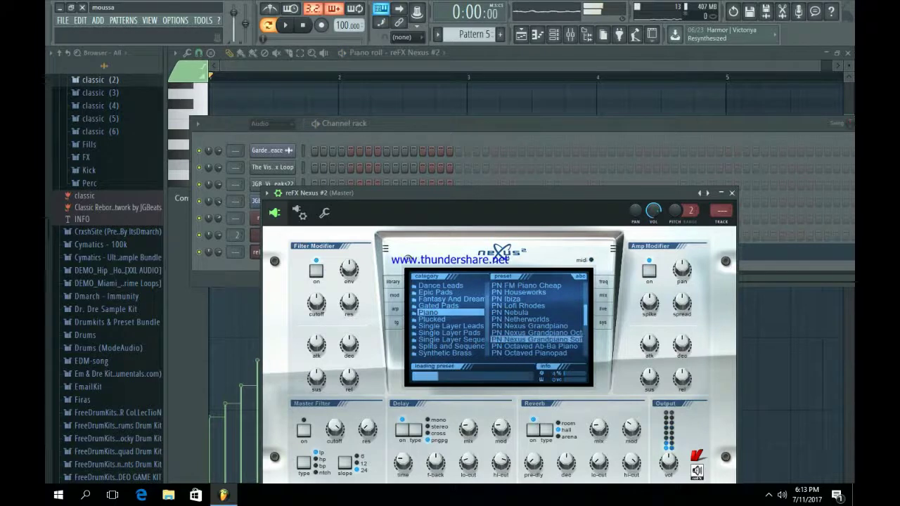
key(space)
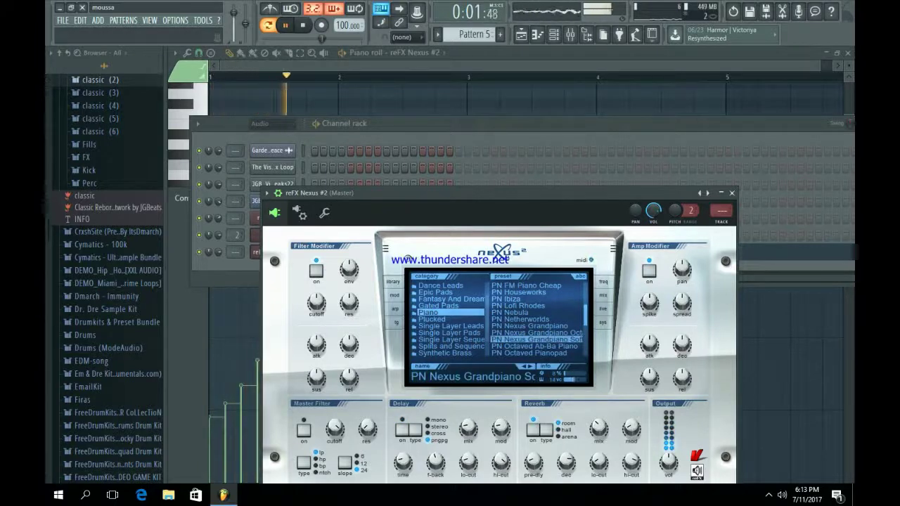
key(space)
scroll(538, 319, down, 1)
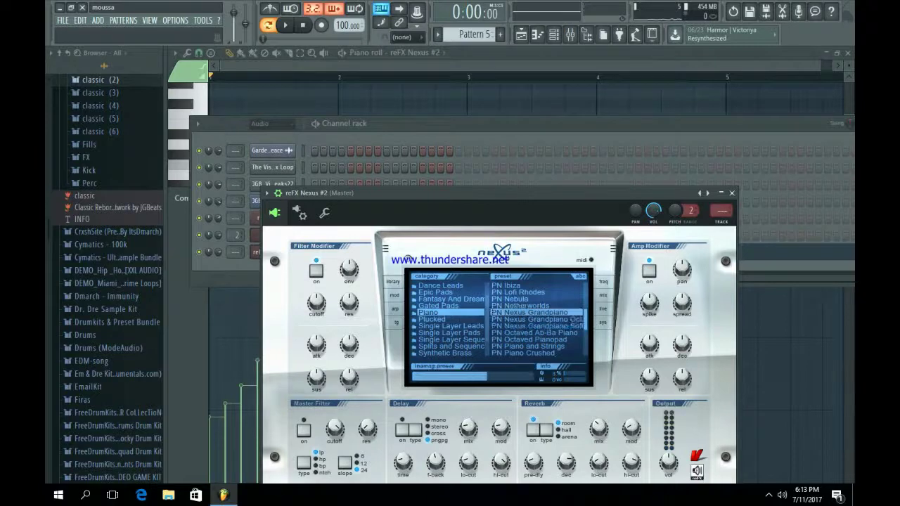
key(space)
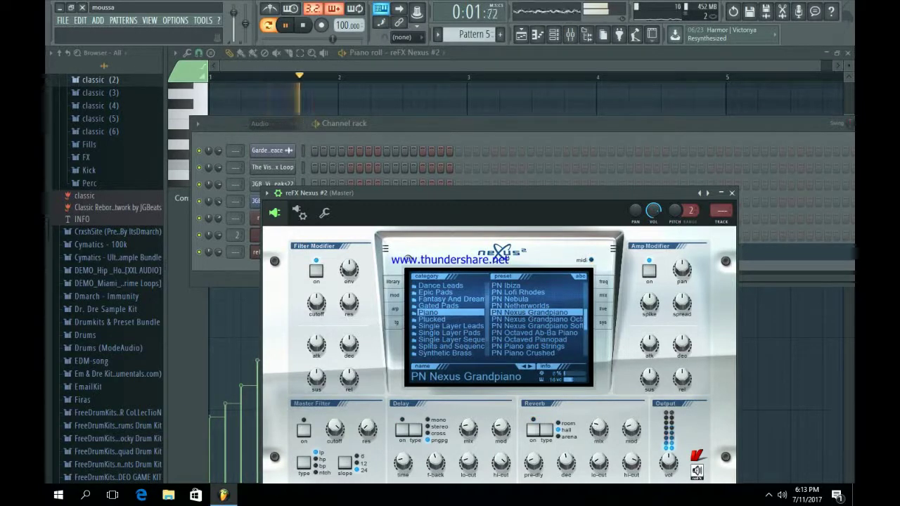
key(space)
Place Pattern 5 clips on Track 6 of the Playlist at bars 4, 12, 20 and 28, playing the song to check them
key(F5)
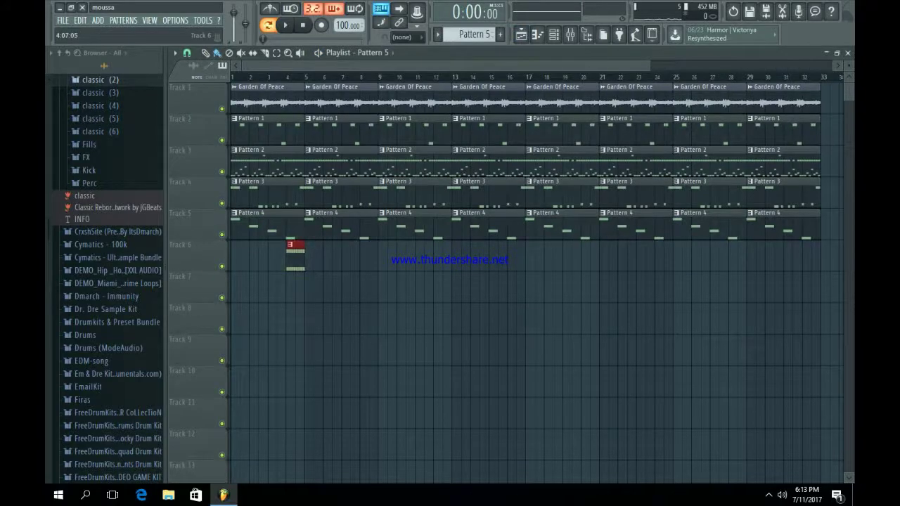
scroll(242, 164, up, 4)
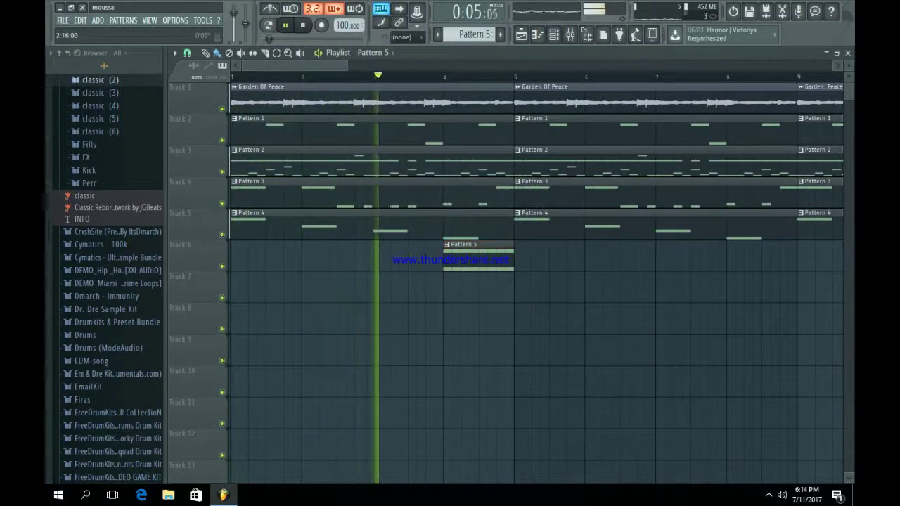
drag(348, 65, 422, 65)
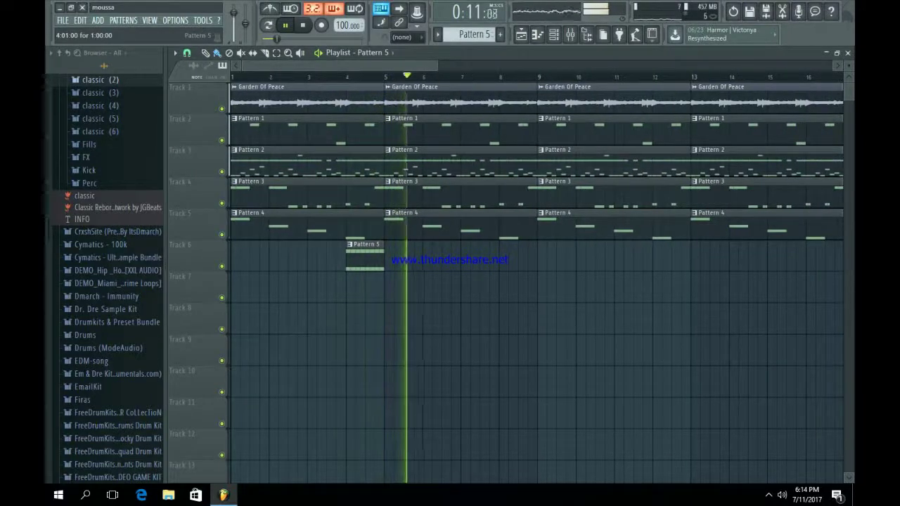
click(657, 256)
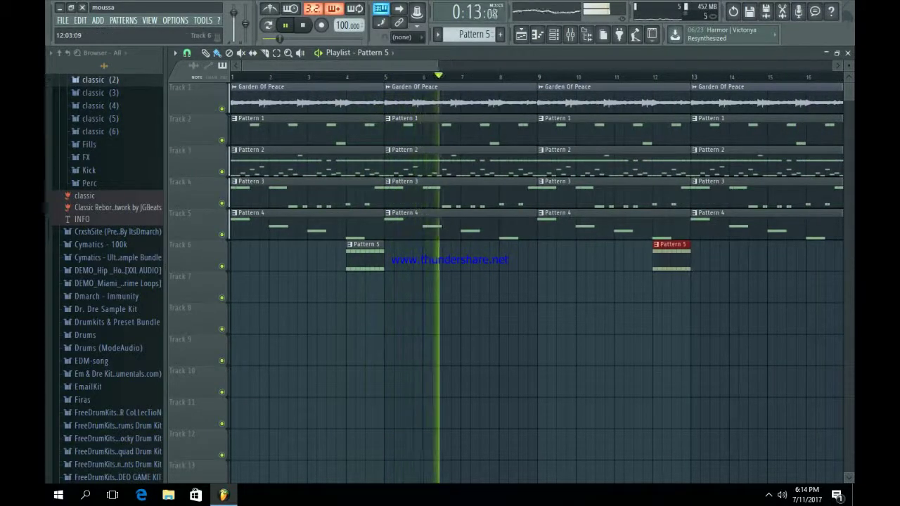
drag(424, 66, 545, 65)
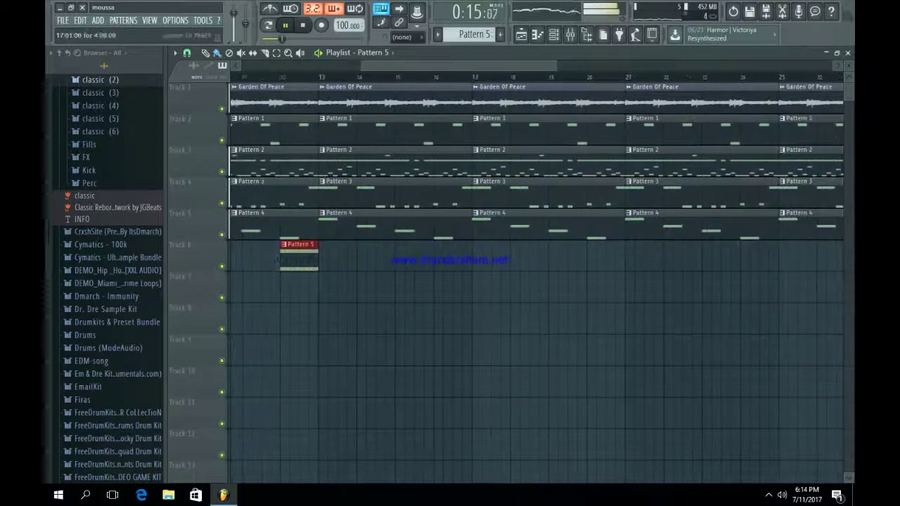
click(584, 285)
click(586, 276)
click(587, 276)
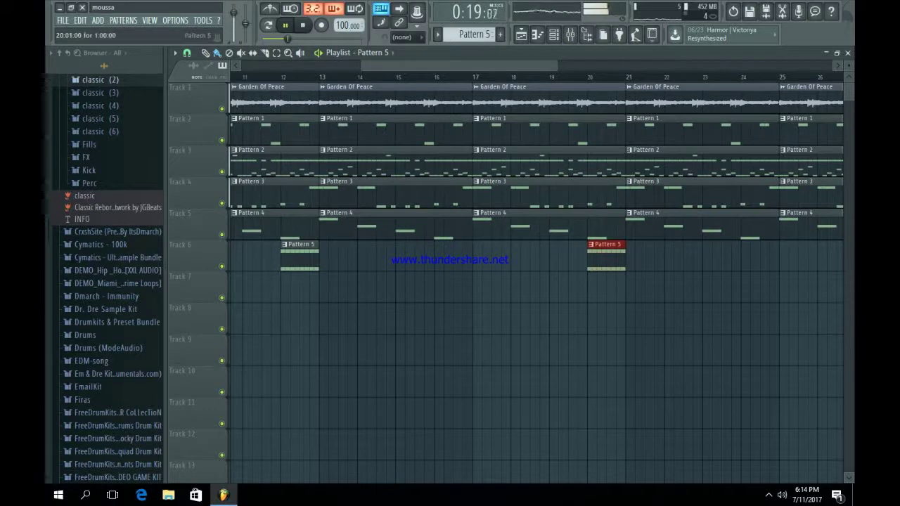
drag(499, 65, 606, 66)
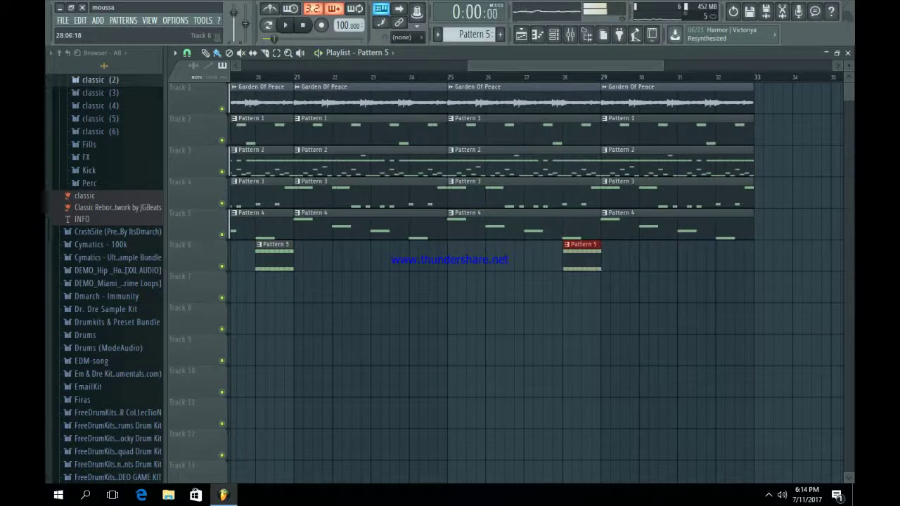
ctrl+scroll(585, 257, up, 5)
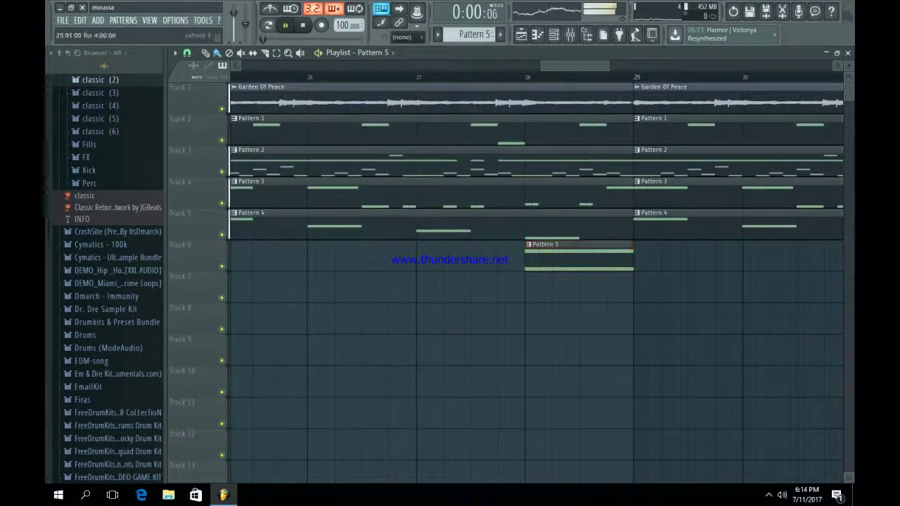
Add a Slice #10 and Slice #12 fill at the end of bar 4 in Pattern 2, remove the last Slice #3 note, and play it
click(554, 34)
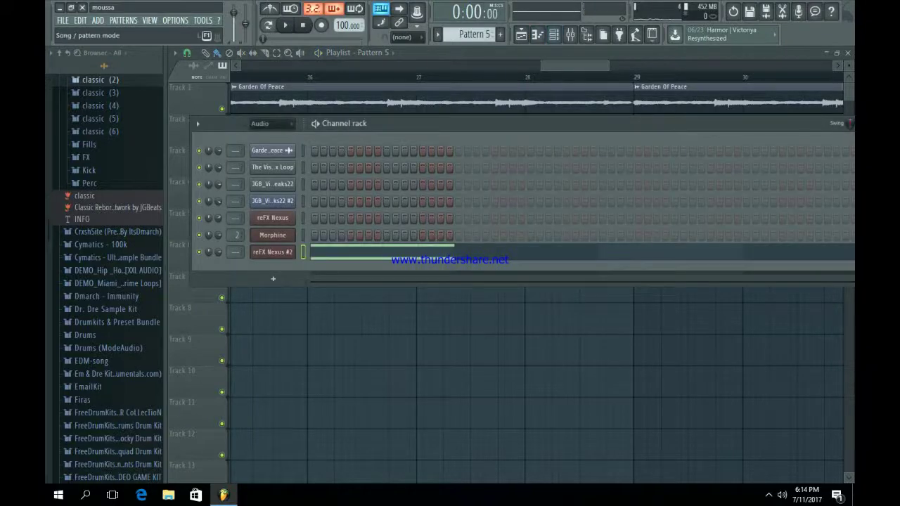
key(KP_Subtract)
key(KP_Subtract)
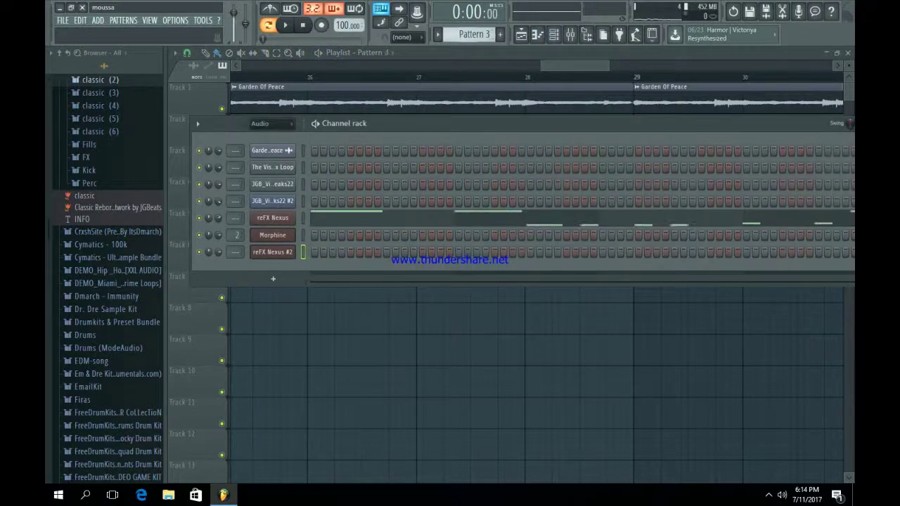
key(KP_Subtract)
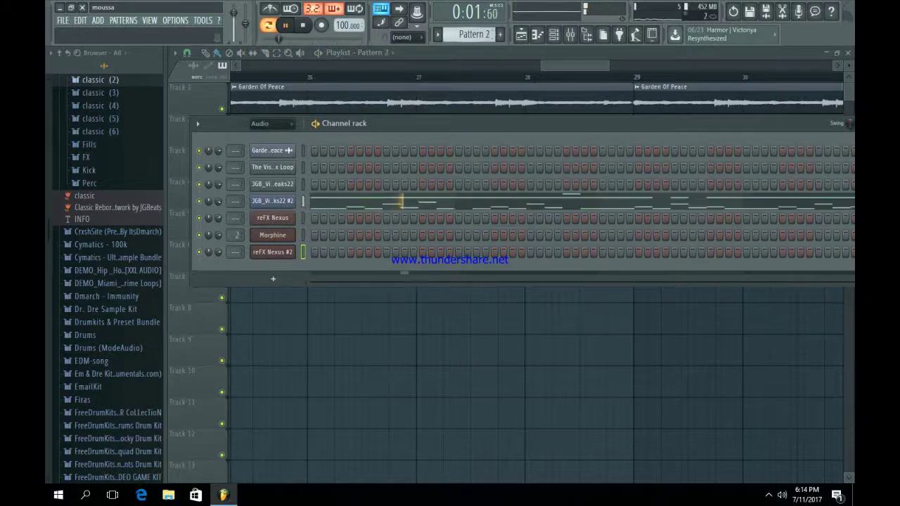
click(428, 202)
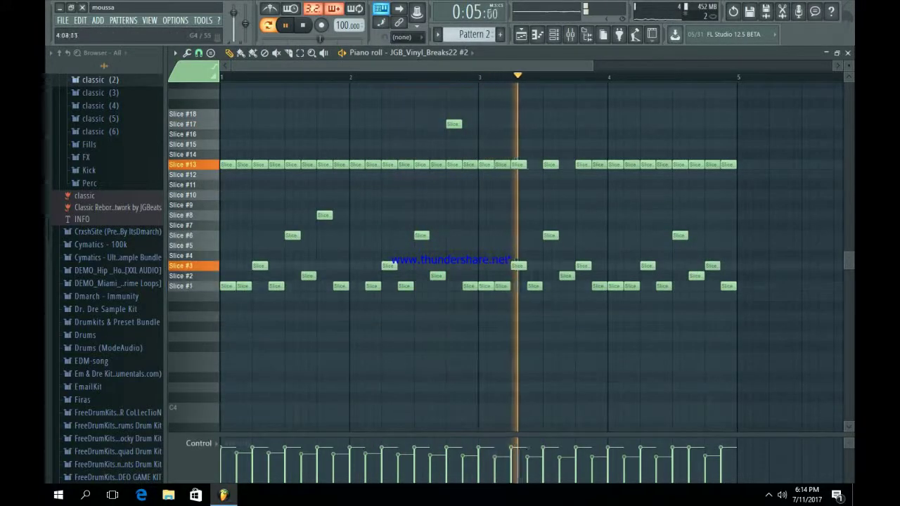
key(space)
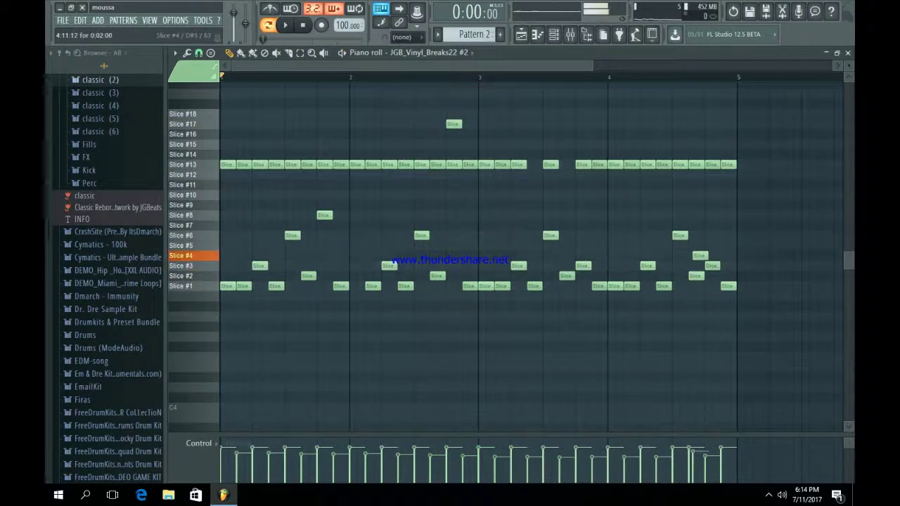
click(699, 195)
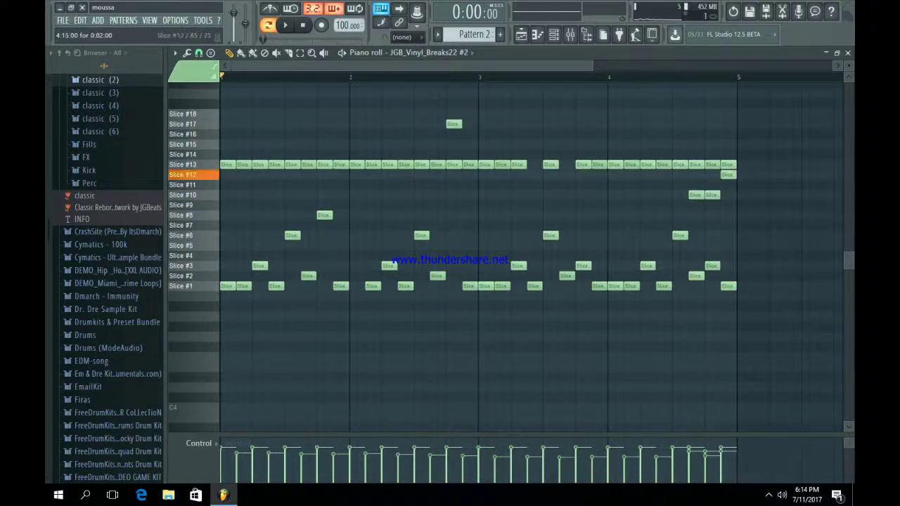
key(space)
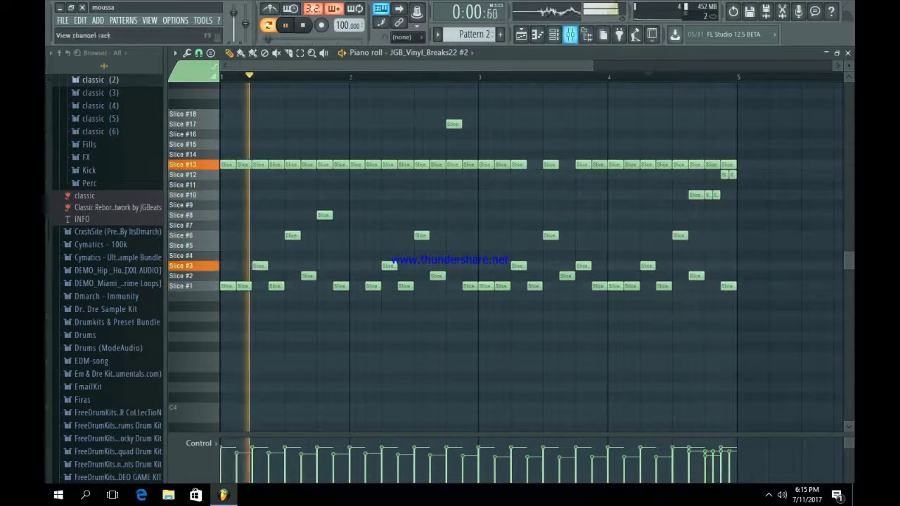
Return to the Playlist, review the full 32-bar arrangement, collapse the browser folders, and play the song from the start
key(F5)
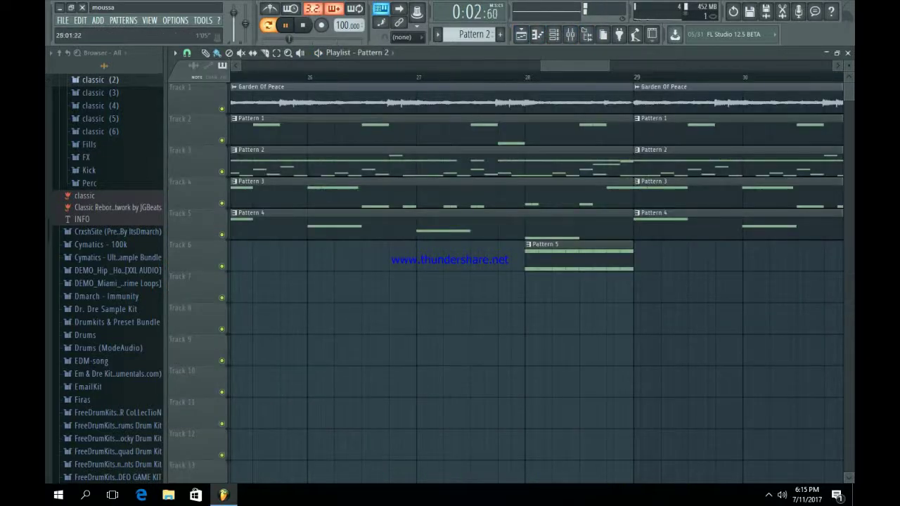
drag(542, 65, 243, 66)
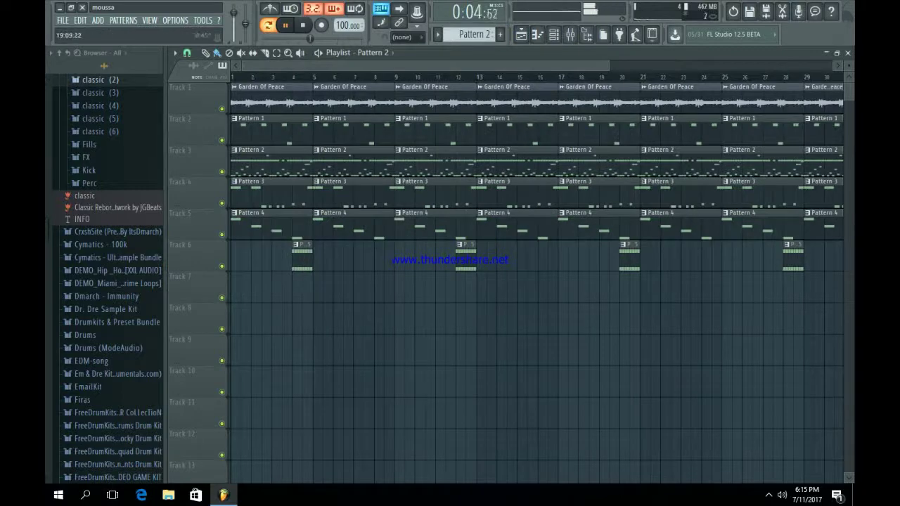
drag(609, 65, 833, 65)
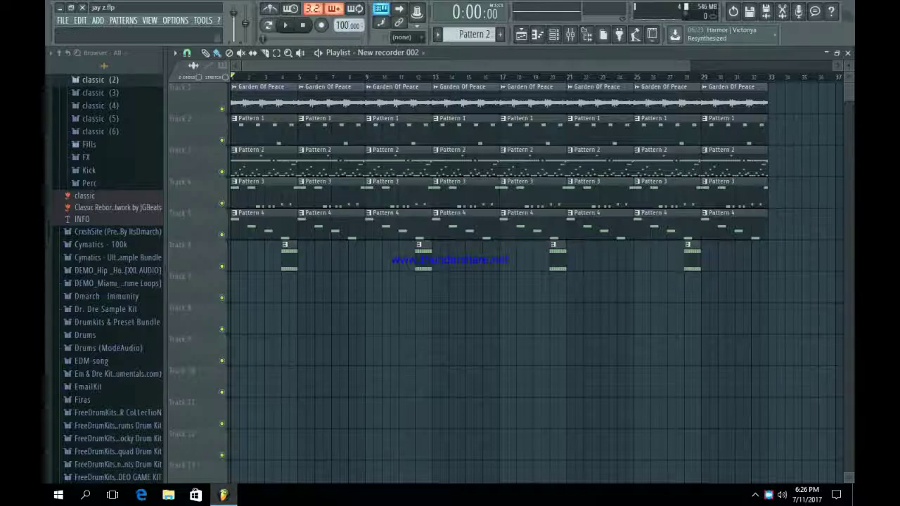
click(59, 53)
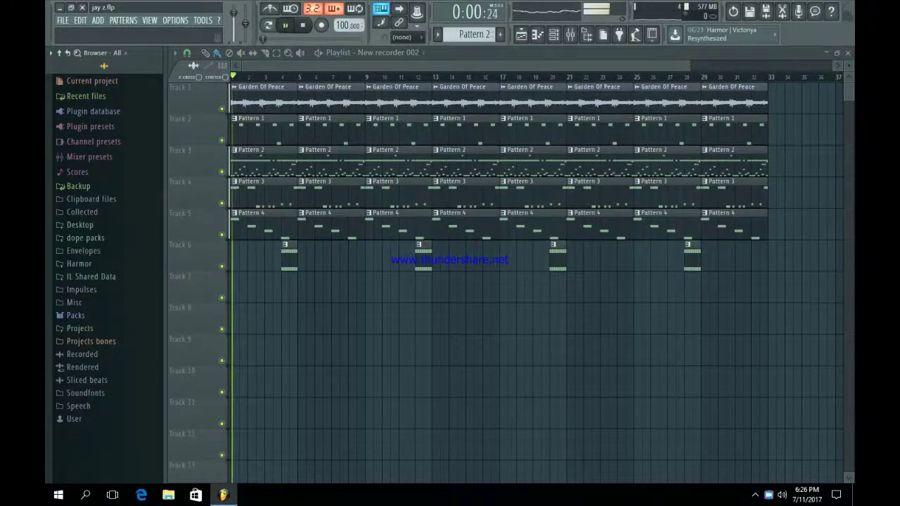